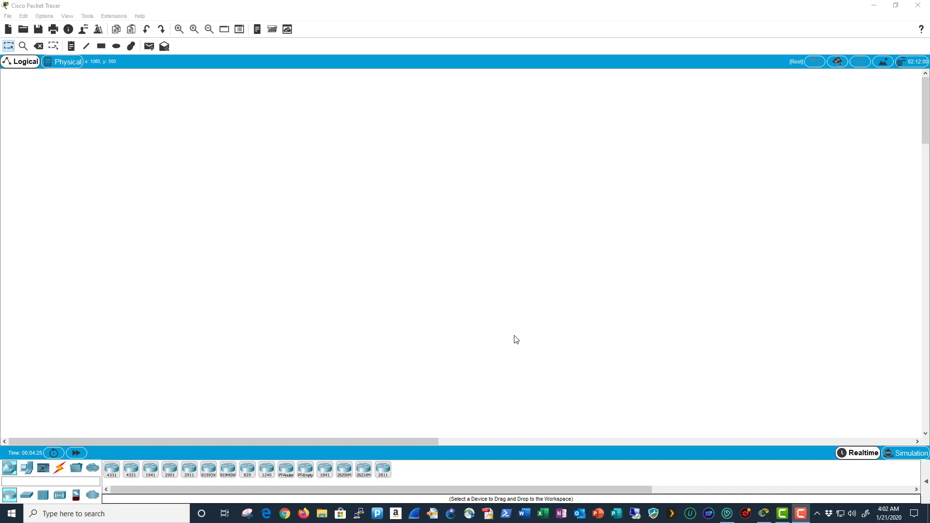
- Place a 2911 router, Router0, on the workspace, zoom in twice, and nudge it into position
left_click_drag(188, 469, 232, 396)
left_click_drag(310, 212, 310, 212)
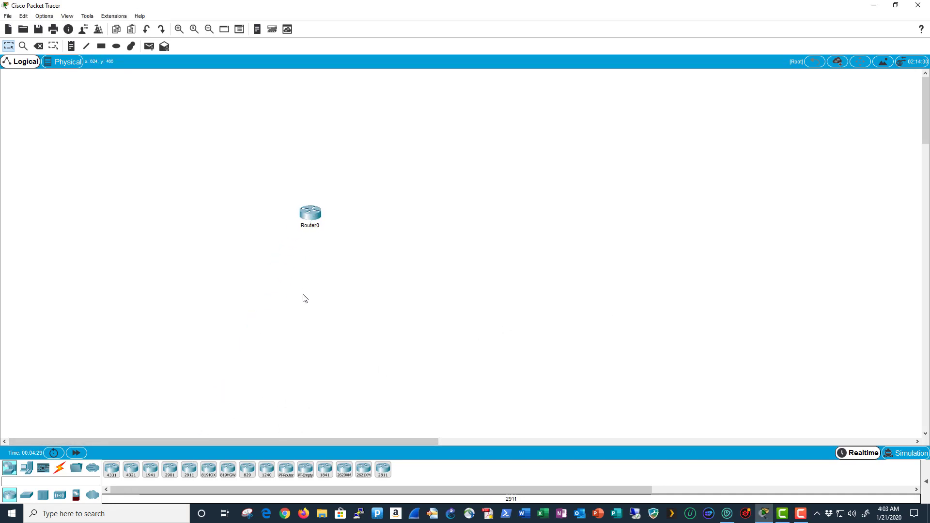
left_click(178, 29)
left_click(179, 29)
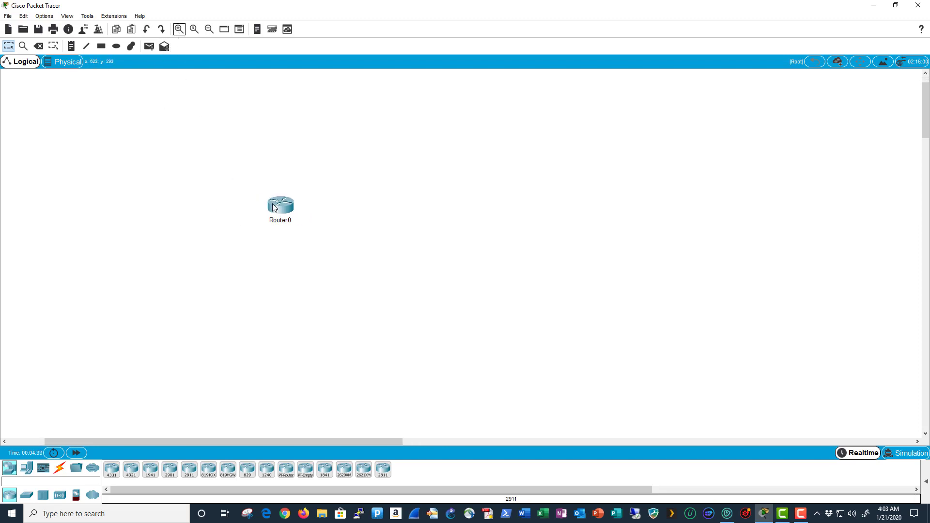
left_click_drag(274, 205, 286, 210)
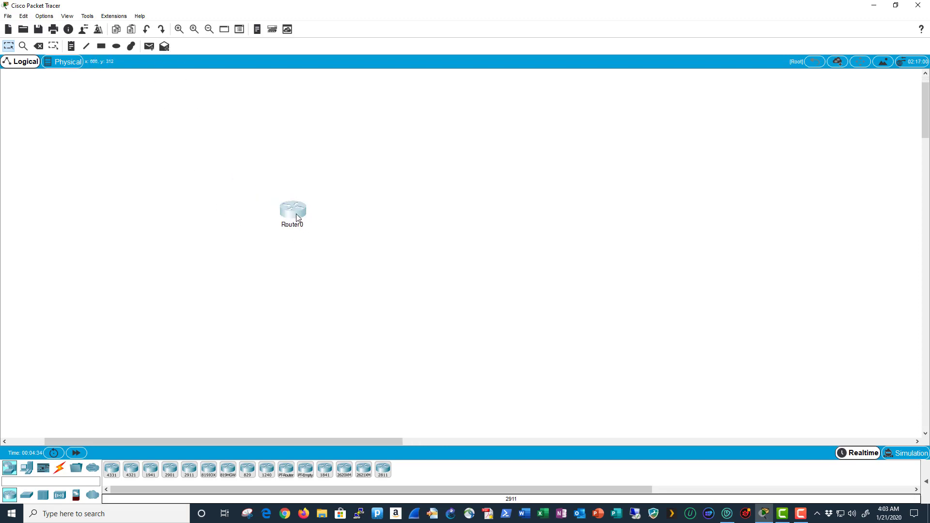
left_click(296, 218)
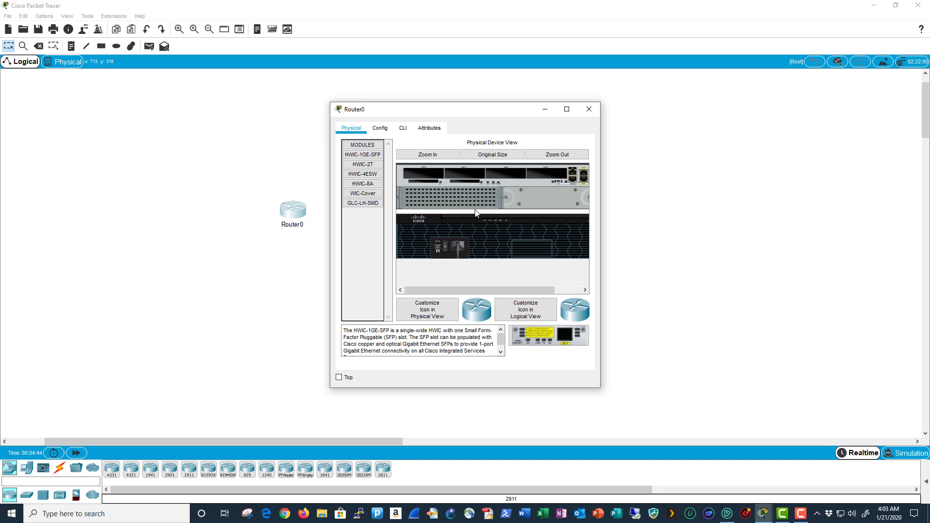
- With Router0 powered off, fit an HWIC-2T serial card and WIC cover plates, then power it on
left_click(445, 246)
left_click_drag(347, 165, 543, 170)
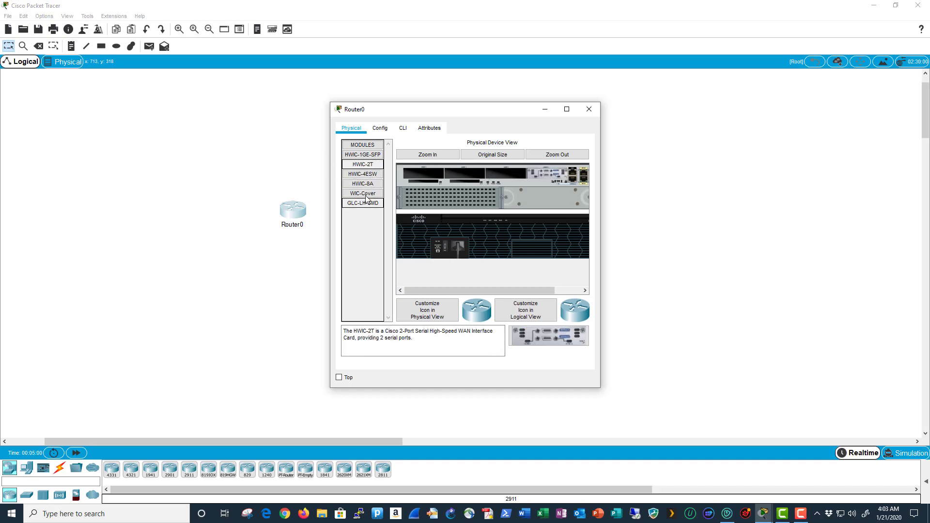
left_click_drag(366, 198, 502, 175)
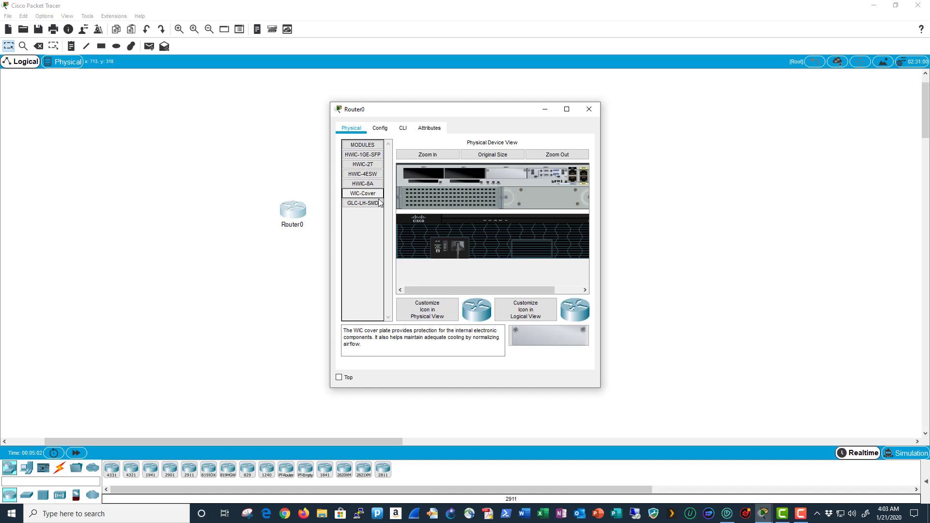
left_click_drag(368, 195, 460, 175)
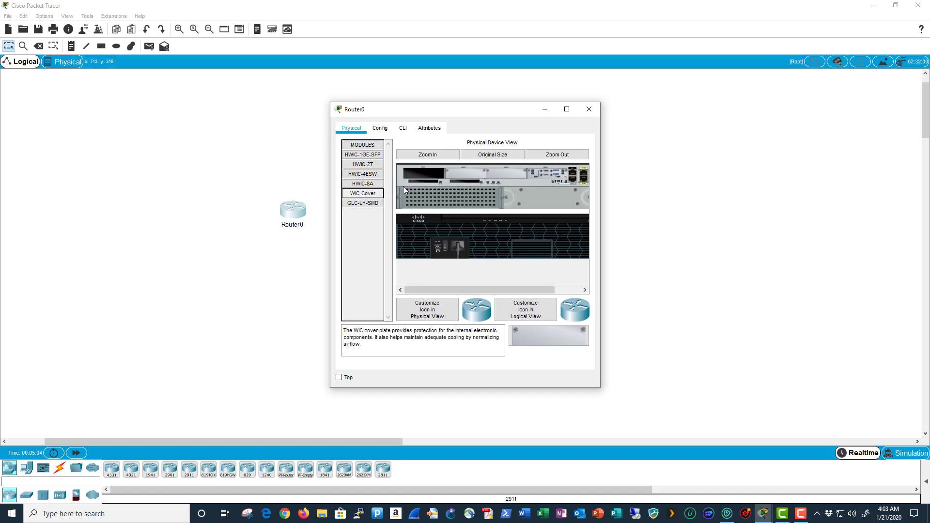
left_click_drag(373, 195, 420, 176)
left_click(445, 242)
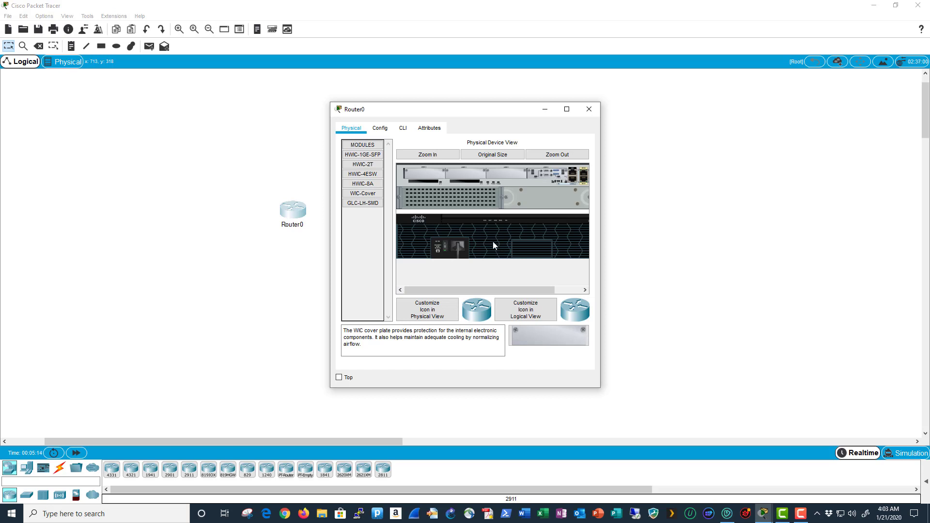
left_click(387, 130)
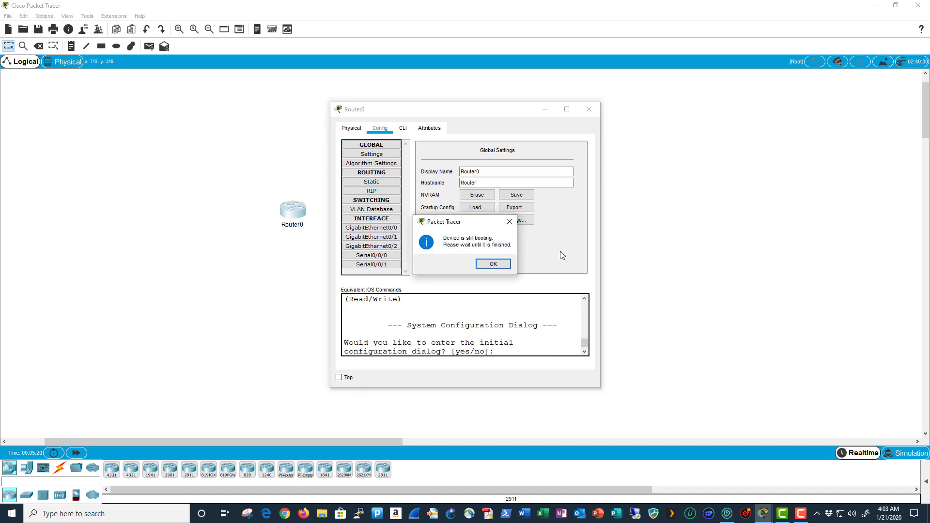
- Change the router's display name and hostname from Router0 to Router1
left_click(499, 264)
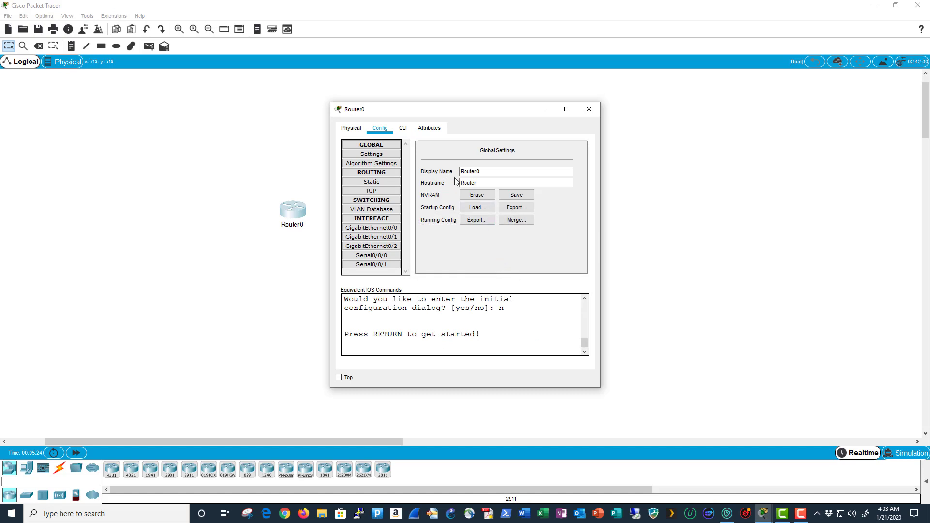
left_click(478, 171)
left_click_drag(478, 171, 499, 180)
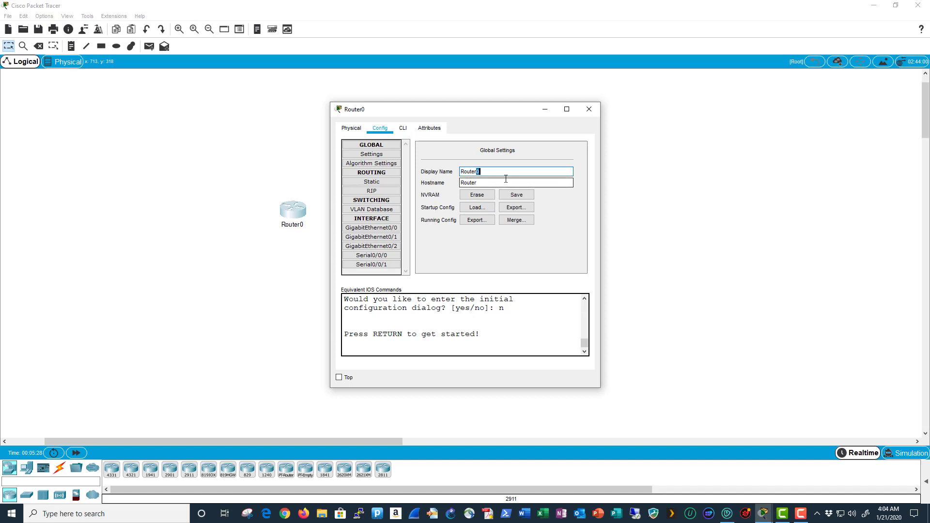
type("1")
left_click(480, 182)
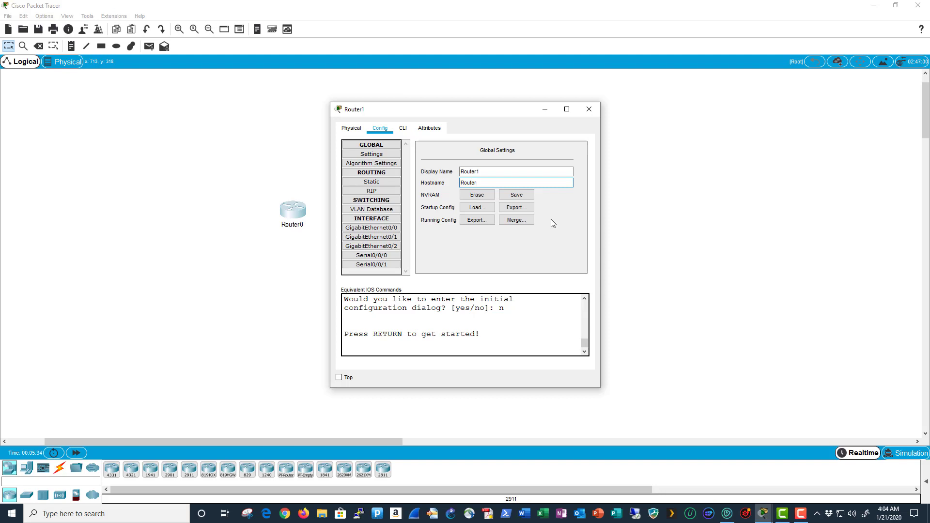
type("1")
- Save Router1's running configuration to startup-config, check the CLI output, and close the window
left_click(515, 196)
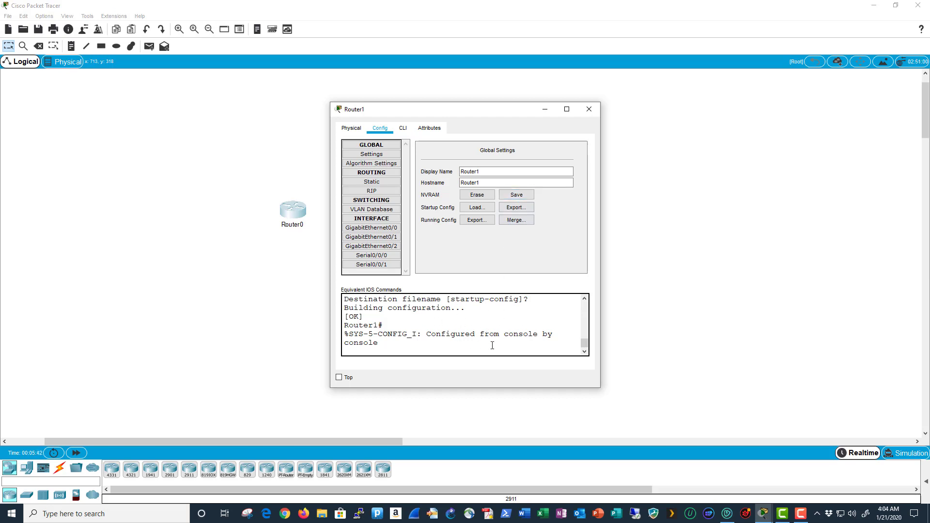
left_click(403, 129)
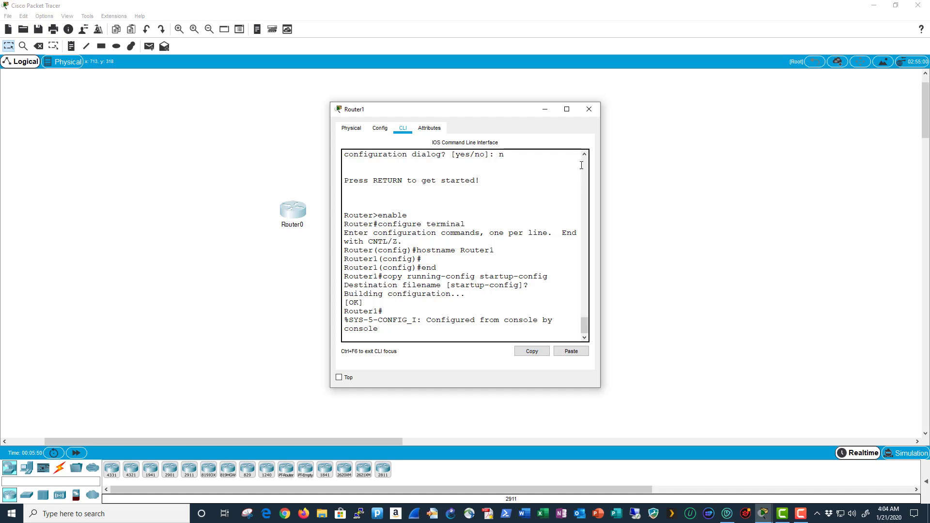
left_click(587, 110)
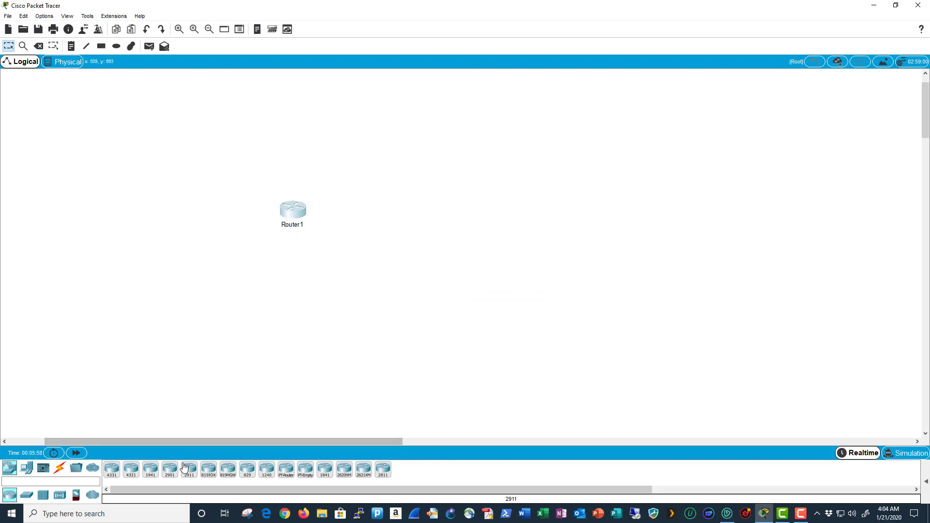
- Add a second 2911 router with an HWIC-2T card and three WIC cover plates, powered on
mouse_move(188, 472)
left_mouse_down()
mouse_move(384, 221)
mouse_move(400, 214)
left_mouse_up()
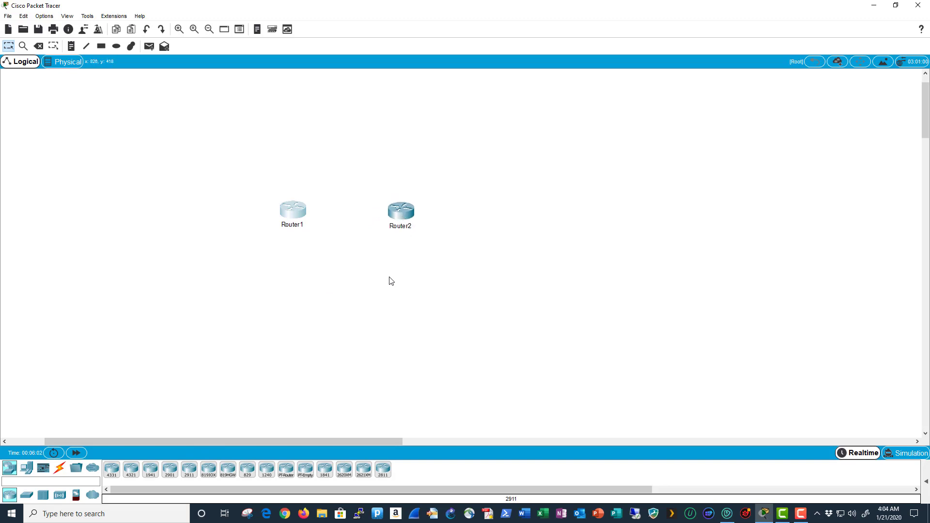
double_click(405, 213)
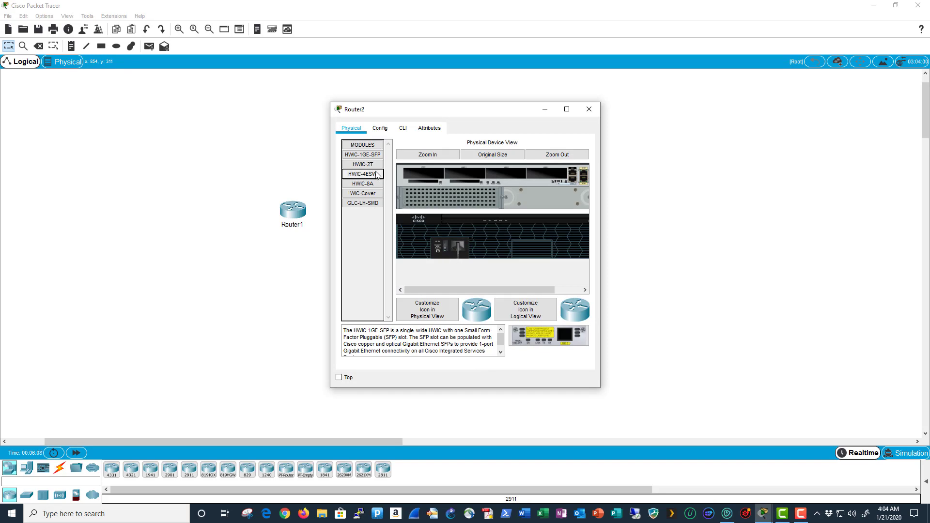
left_click_drag(374, 170, 546, 173)
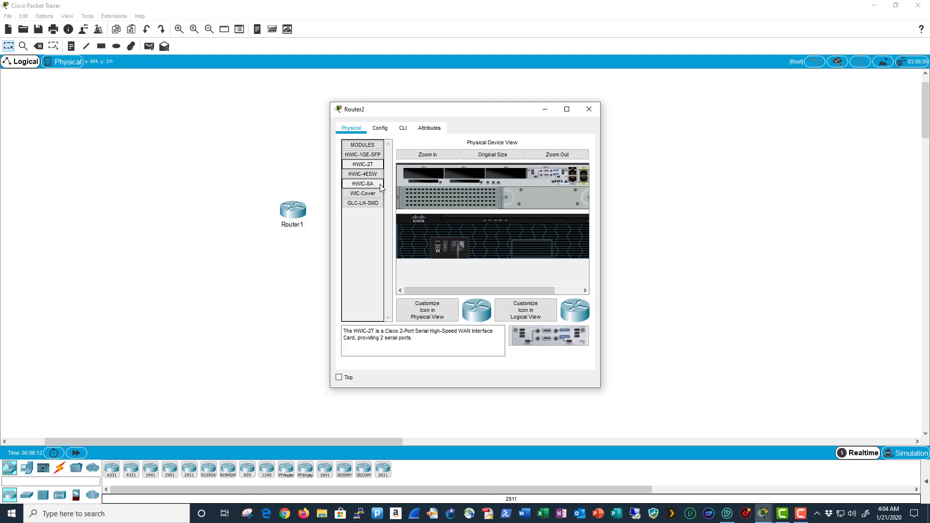
left_click_drag(363, 193, 510, 172)
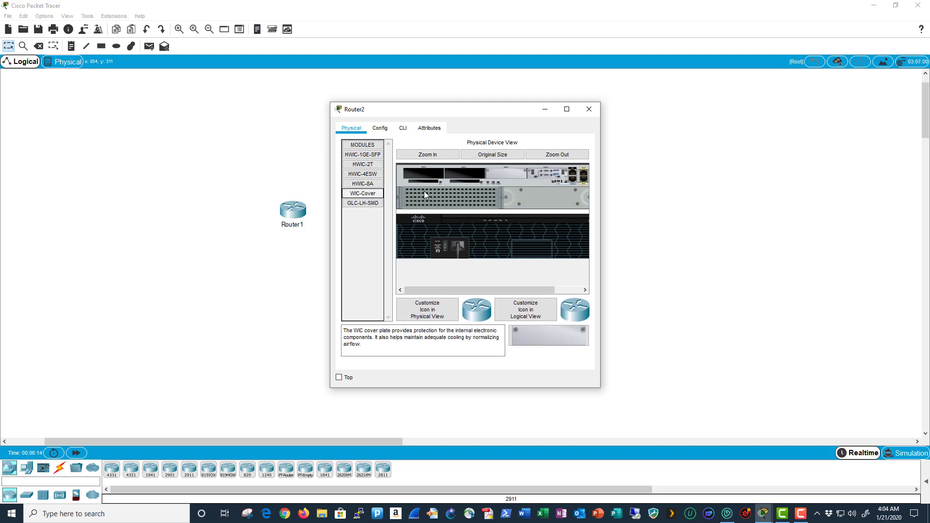
left_click_drag(363, 193, 466, 175)
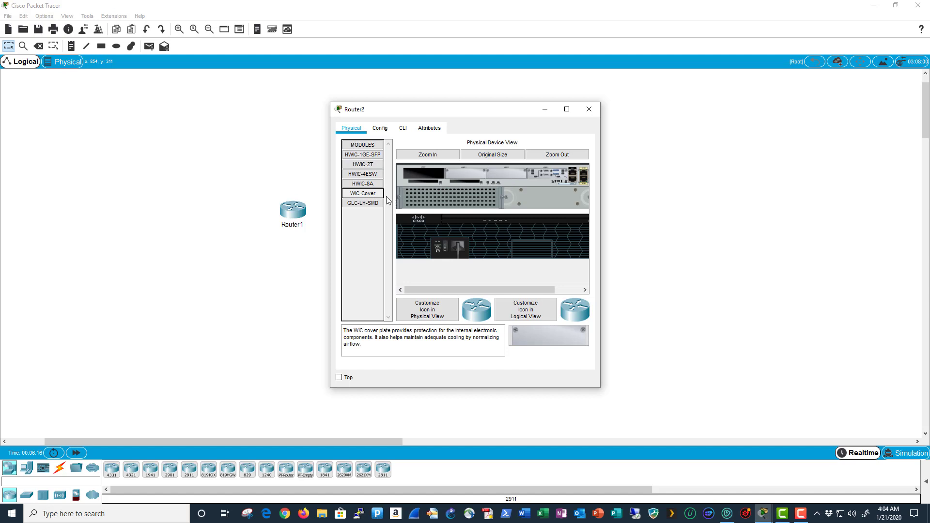
left_click_drag(387, 200, 426, 176)
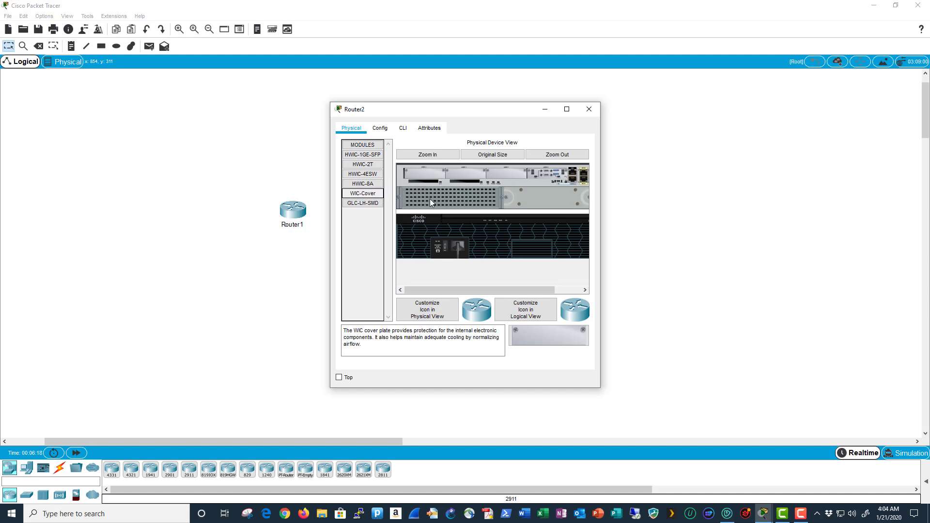
left_click(445, 243)
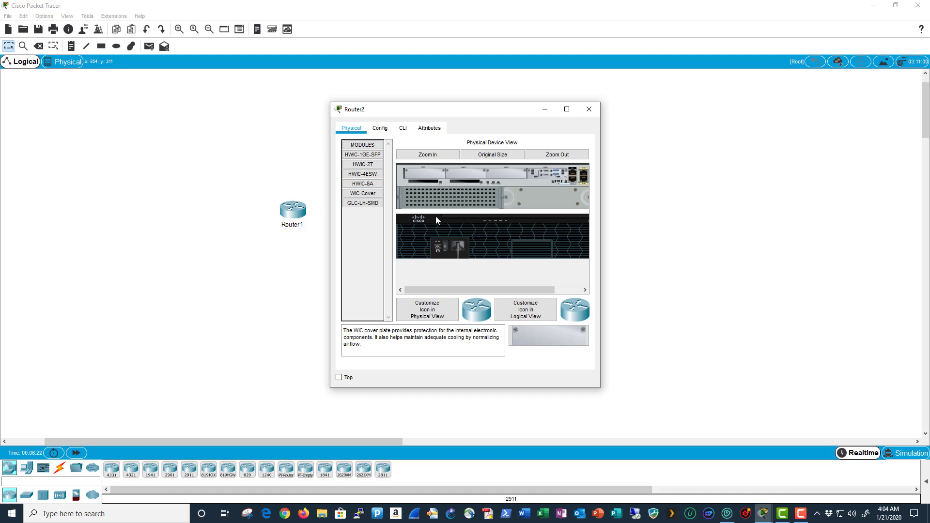
left_click(386, 128)
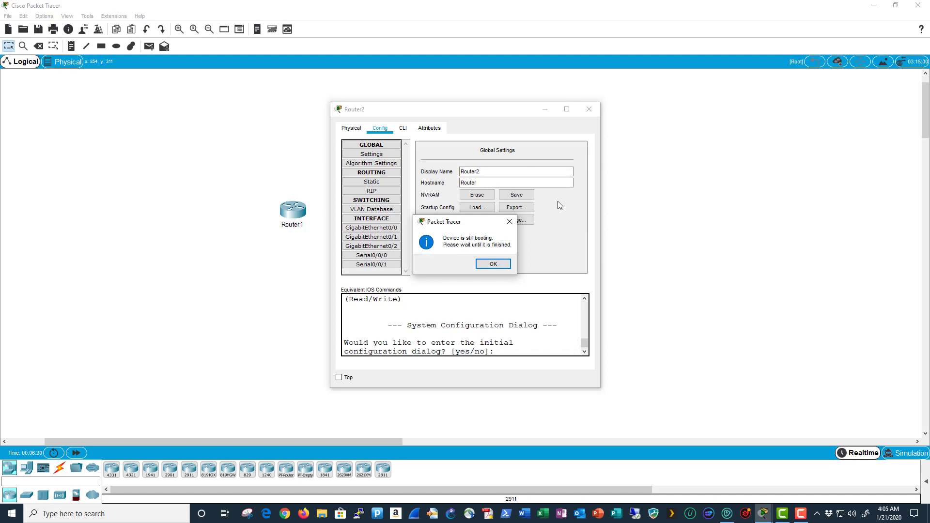
- Set the hostname to Router2, save to startup-config, close the window, and add a third 2911 router
left_click(492, 264)
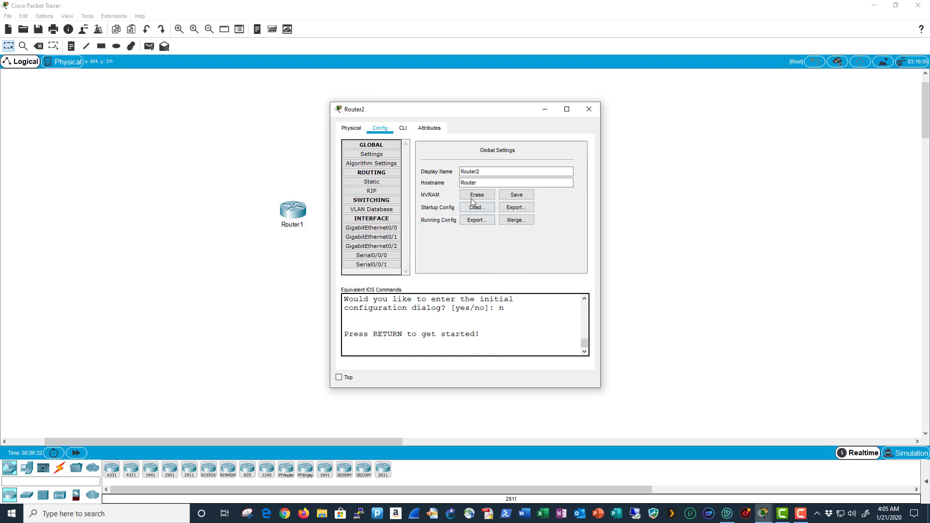
left_click(491, 182)
type("2")
key("Return")
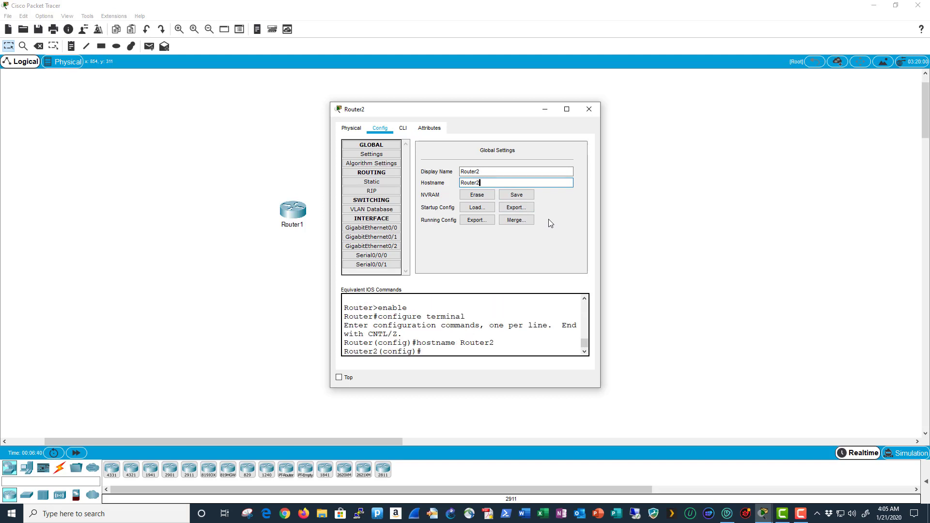
left_click(522, 198)
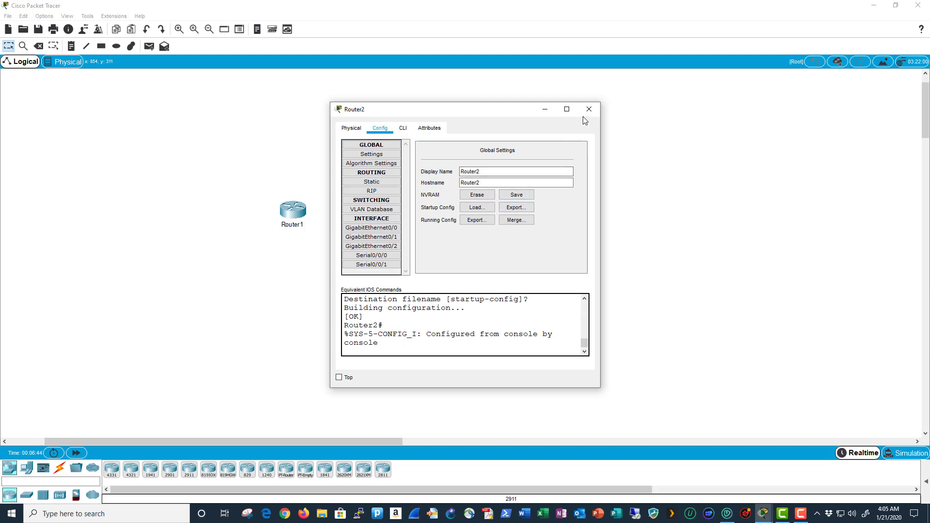
left_click(552, 113)
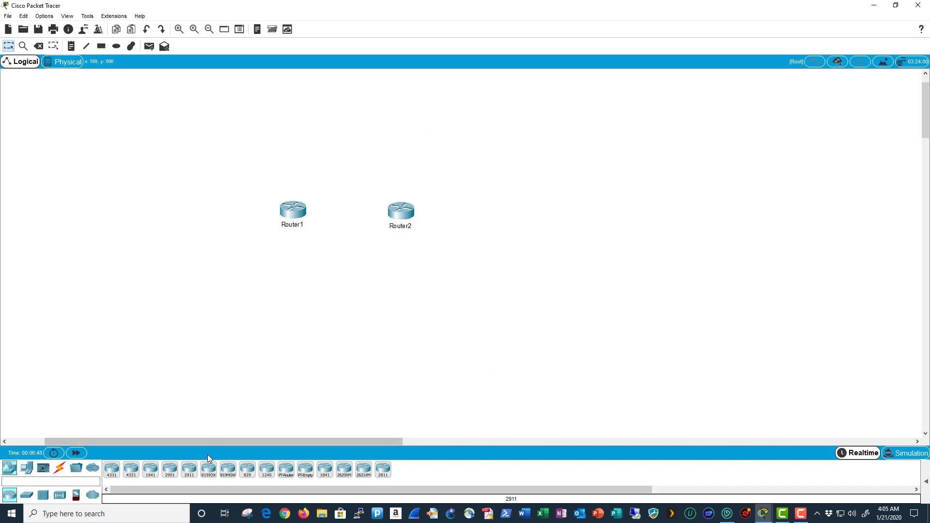
left_click_drag(186, 471, 513, 216)
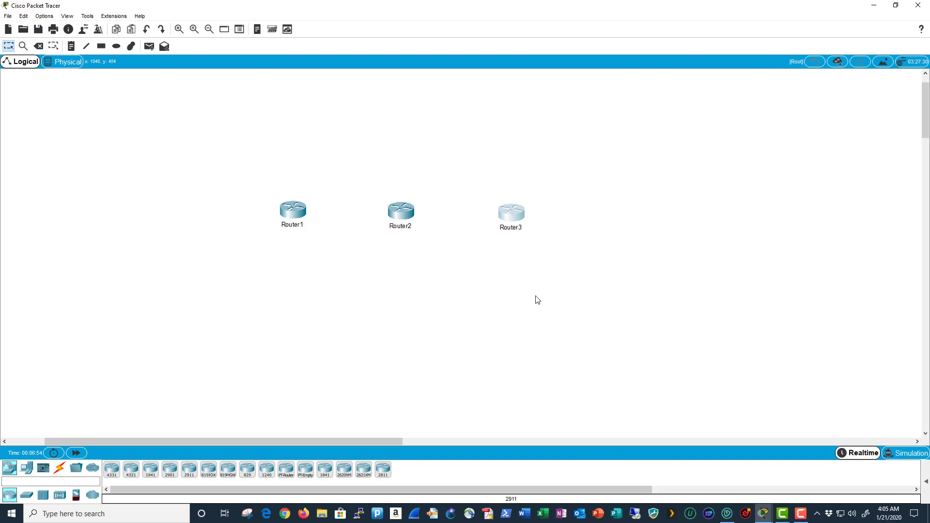
- Fit Router3 with an HWIC-2T serial card and three WIC cover plates, then close its window
left_click(515, 221)
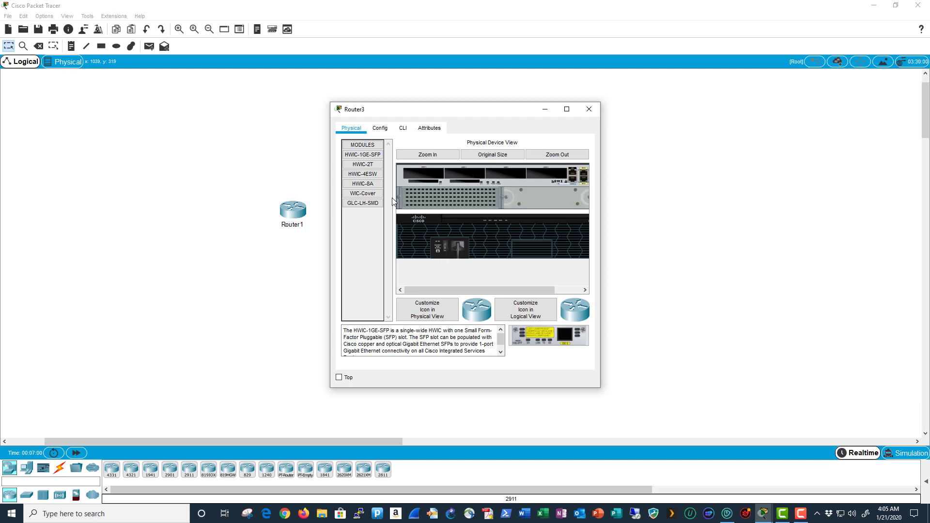
left_click_drag(375, 169, 543, 172)
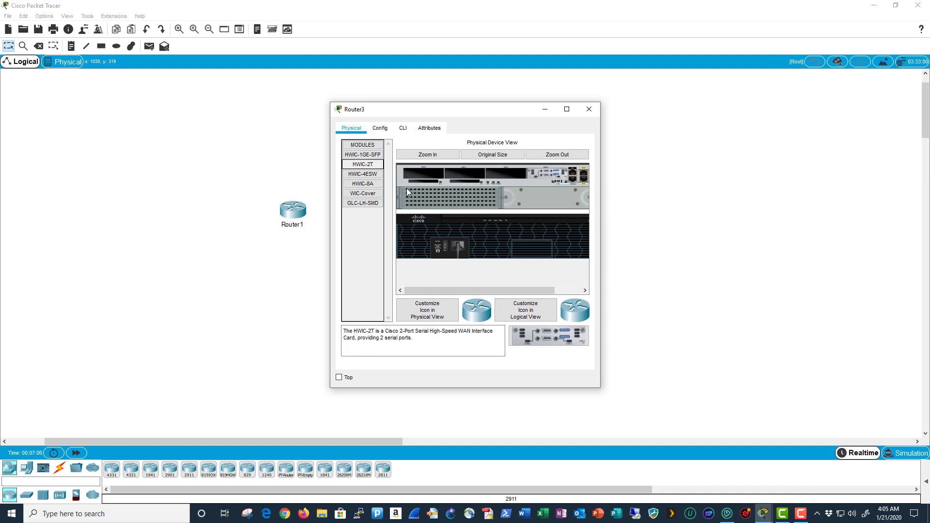
left_click_drag(375, 195, 505, 172)
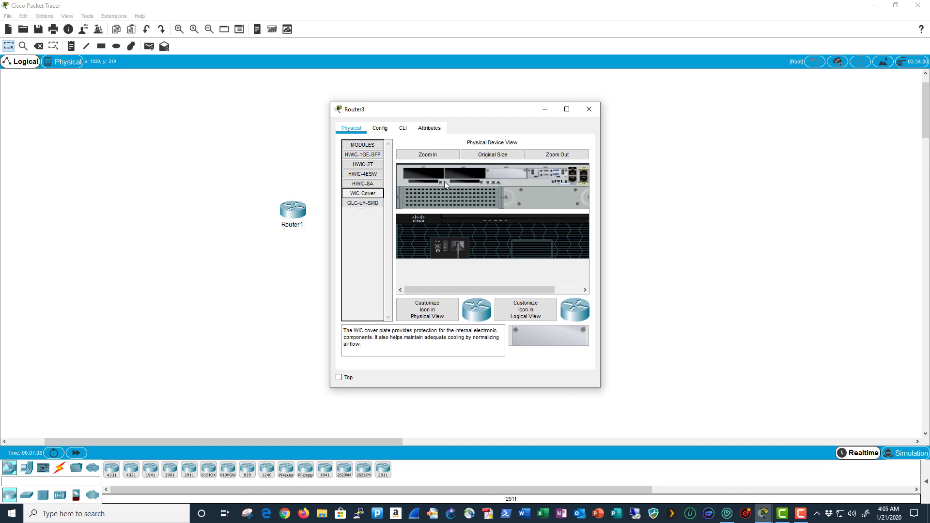
left_click_drag(375, 194, 458, 173)
left_click_drag(377, 194, 429, 175)
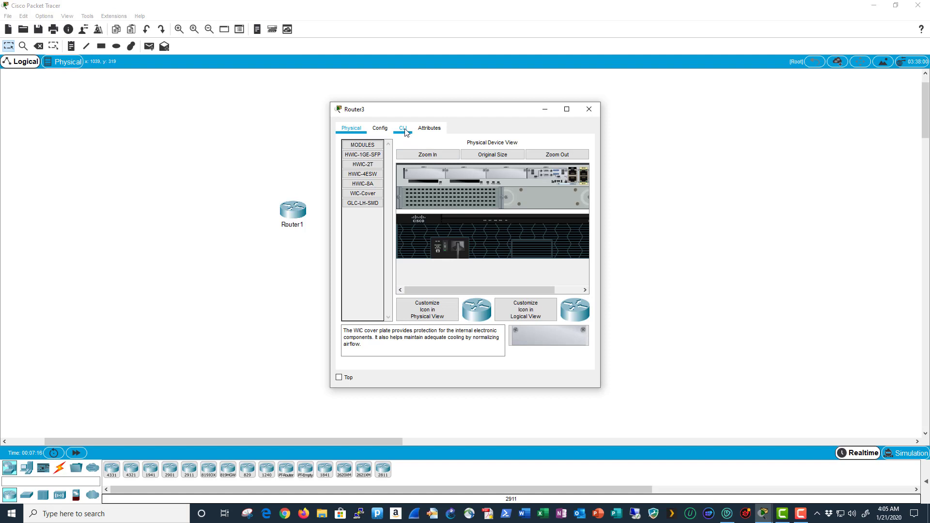
left_click(403, 128)
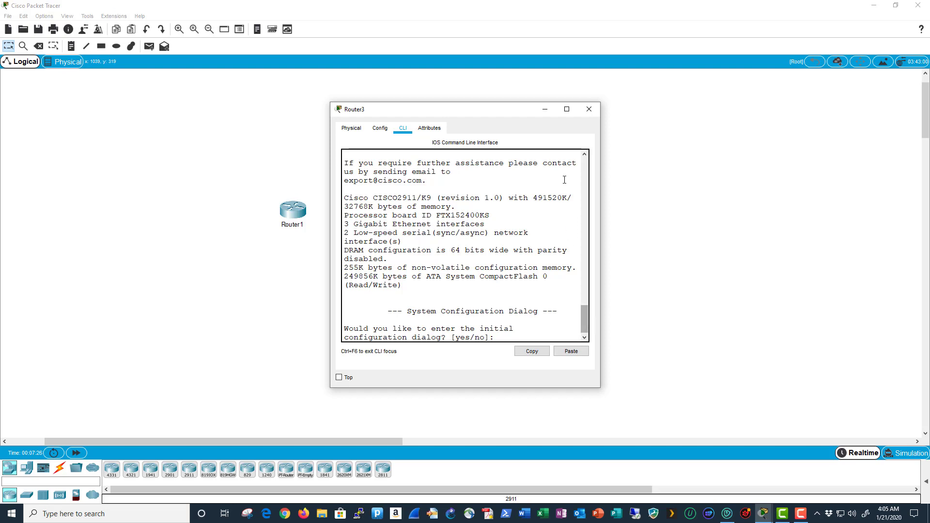
left_click(550, 113)
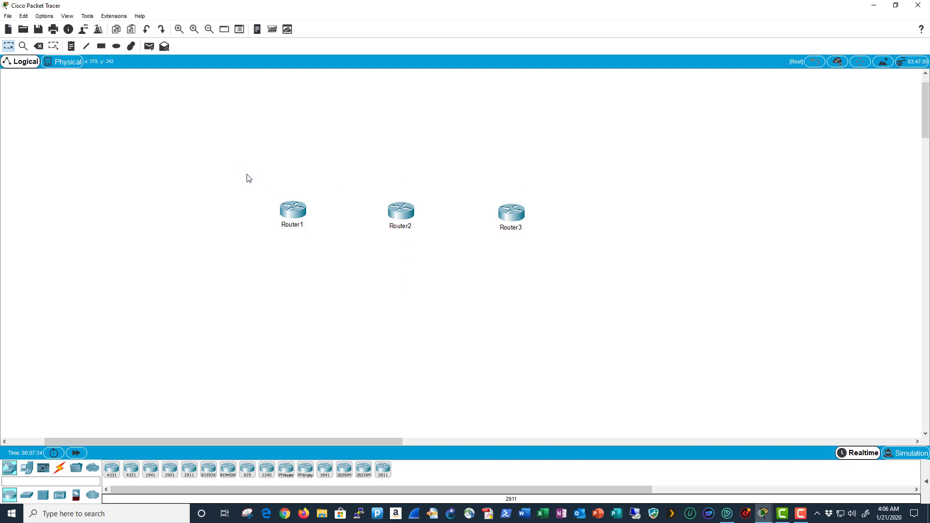
- Box-select Router1, Router2 and Router3 and move them together to the right
left_click_drag(248, 176, 581, 262)
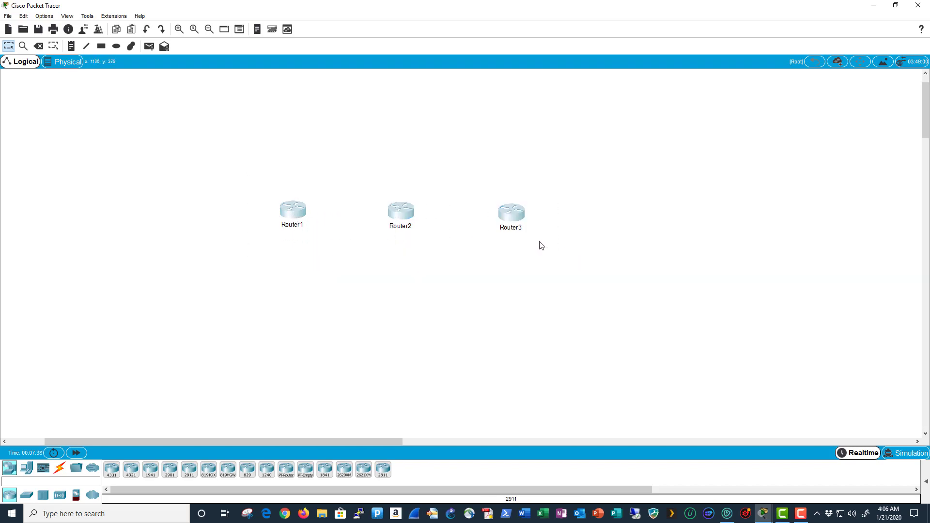
left_click_drag(397, 212, 450, 195)
left_click(473, 248)
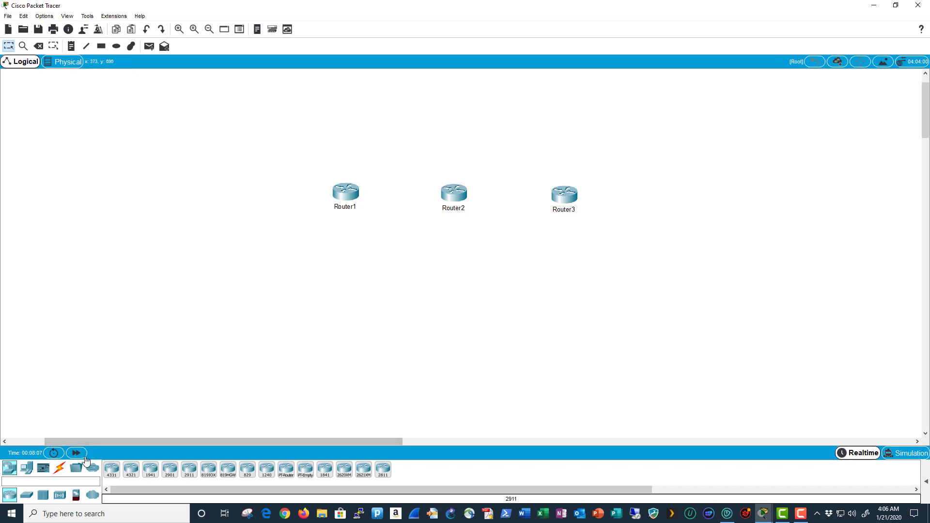
- Connect Router2 Serial0/0/0 to Router1 Serial0/0/0 with a Serial DCE cable
left_click(59, 469)
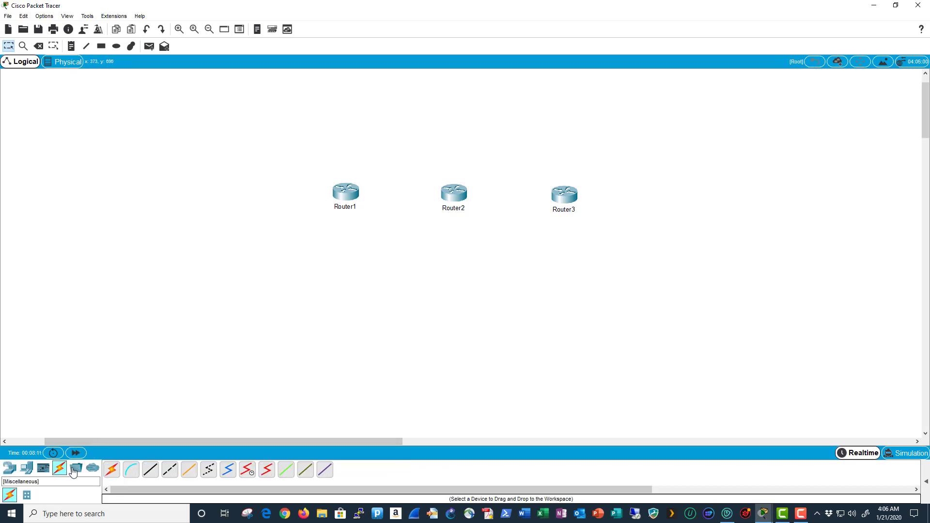
left_click(246, 473)
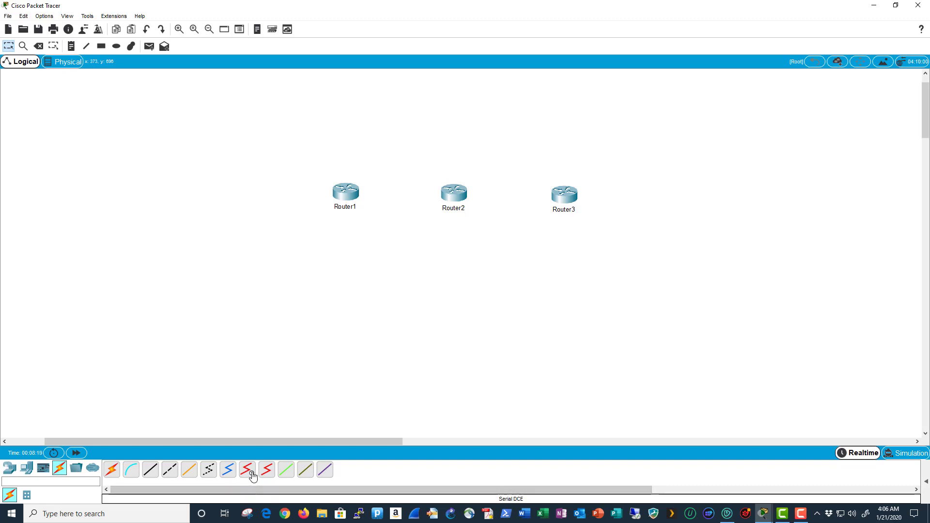
left_click(248, 471)
left_click(450, 195)
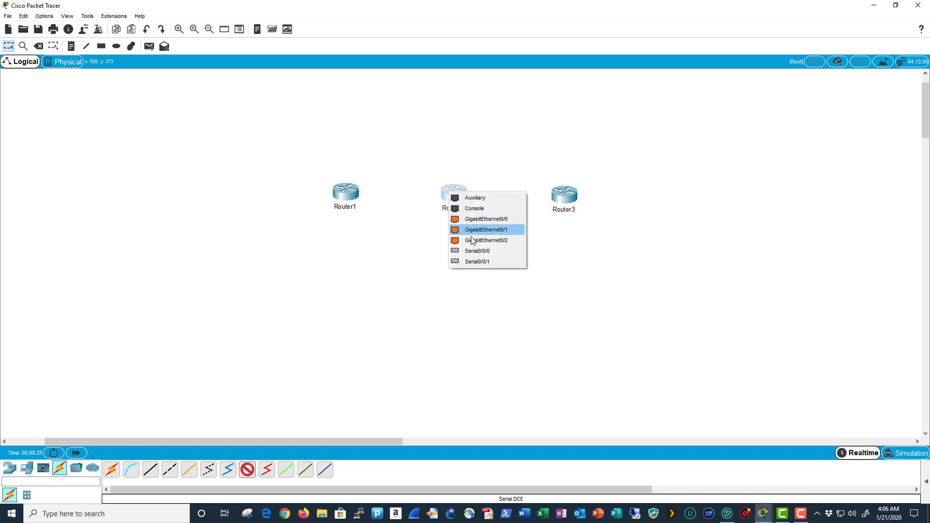
left_click(496, 256)
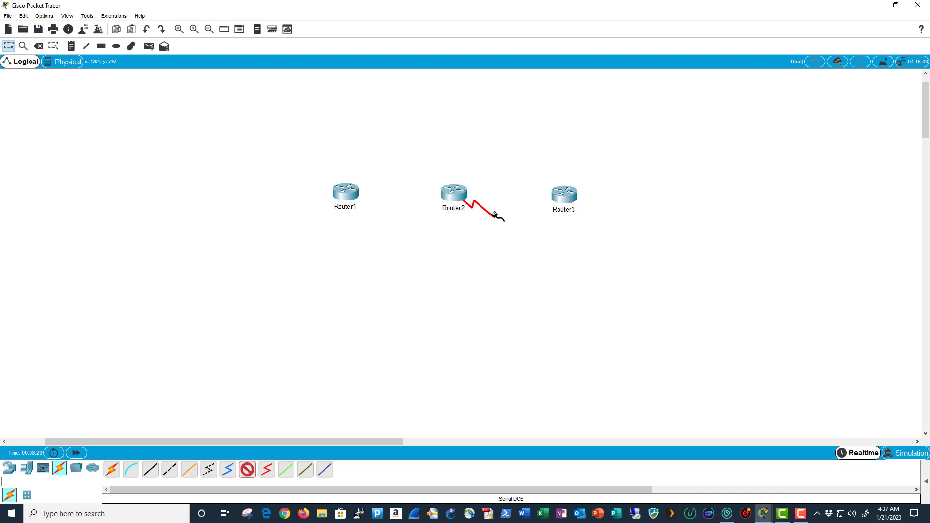
left_click(354, 194)
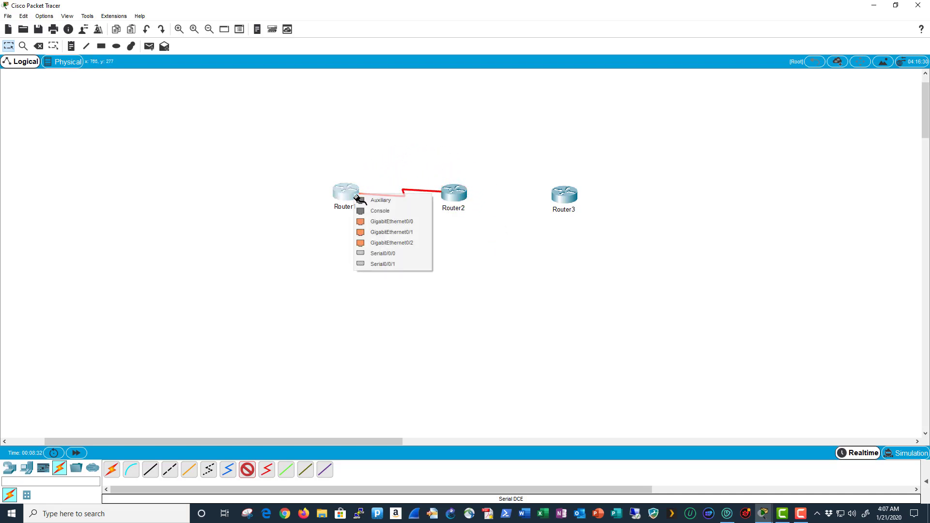
left_click(414, 254)
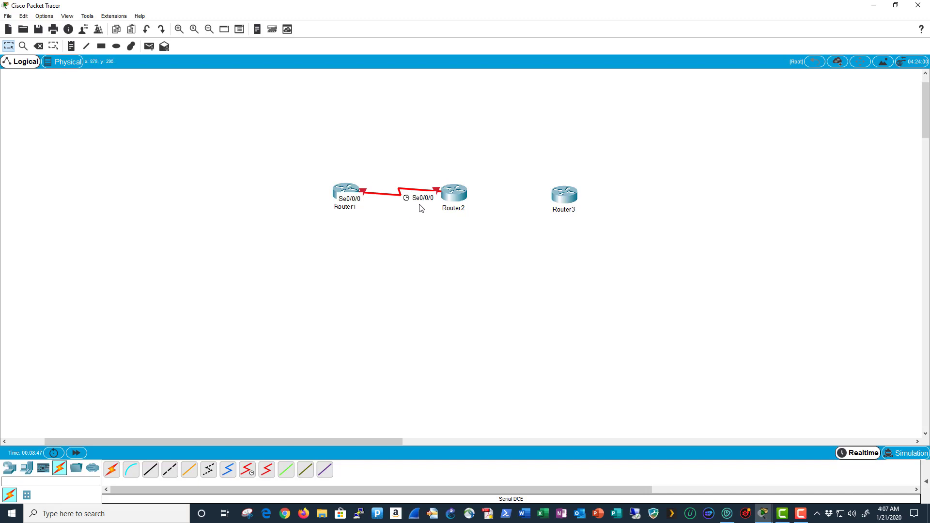
- Connect Router2 Serial0/0/1 to Router3 Serial0/0/0 with a second Serial DCE cable
left_click(248, 470)
left_click(463, 195)
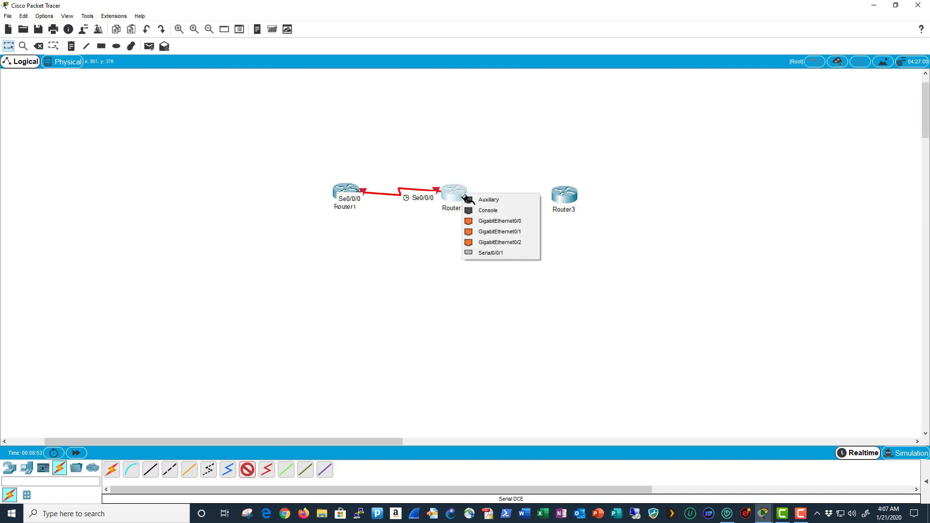
left_click(510, 251)
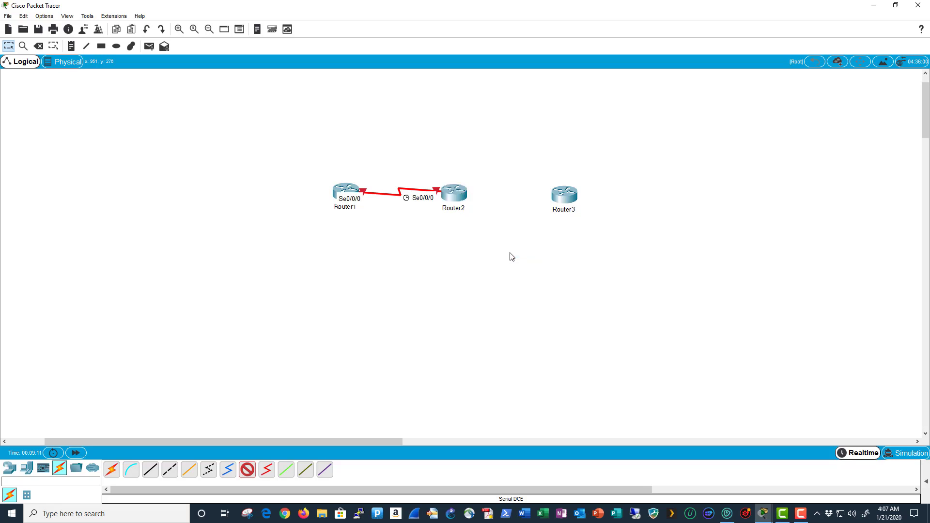
left_click(558, 198)
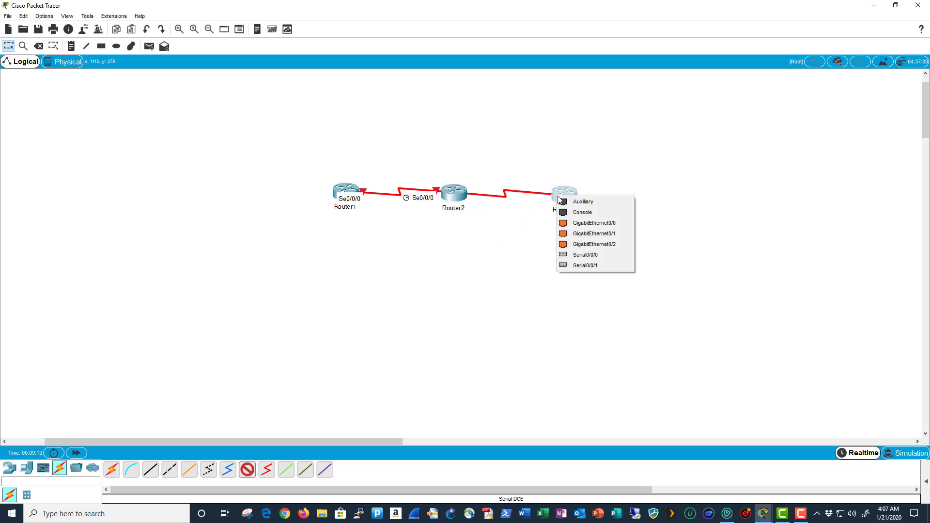
left_click(600, 256)
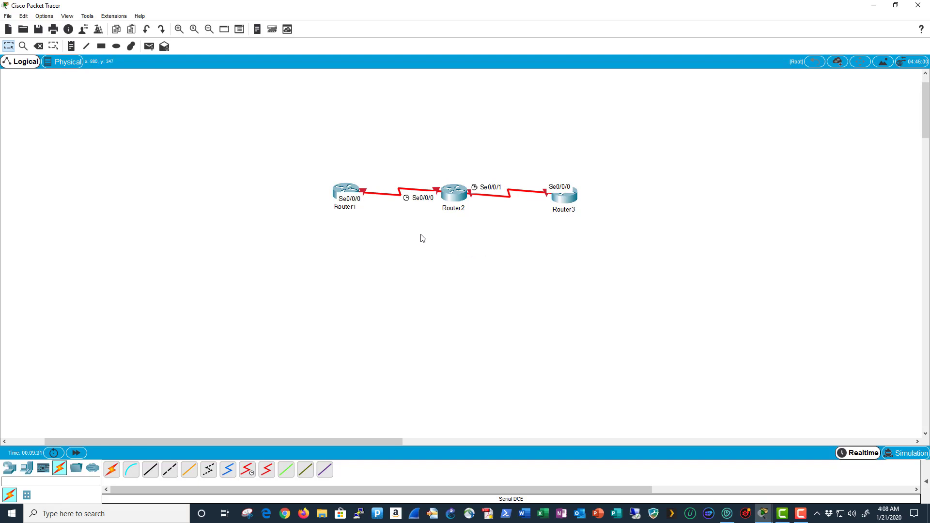
- Place a 2960 switch, Switch0, to the left of Router1
left_click(9, 469)
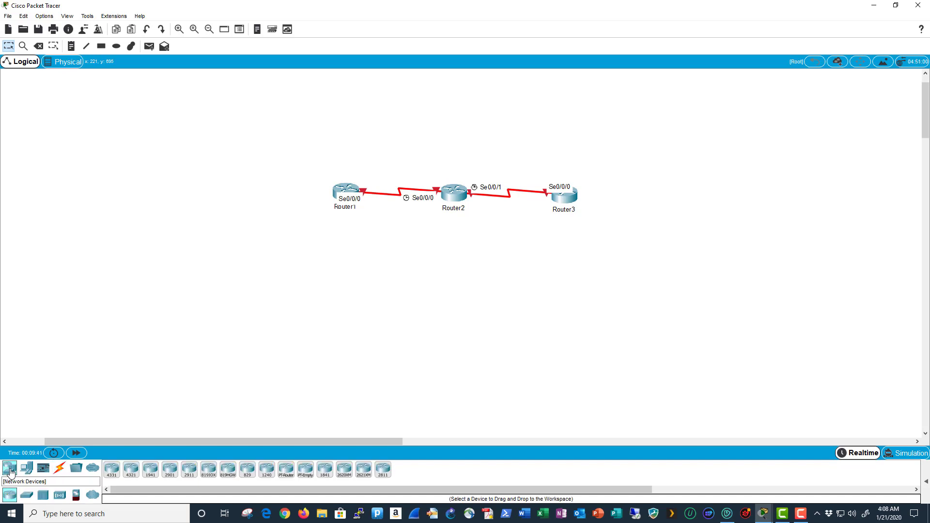
left_click(26, 496)
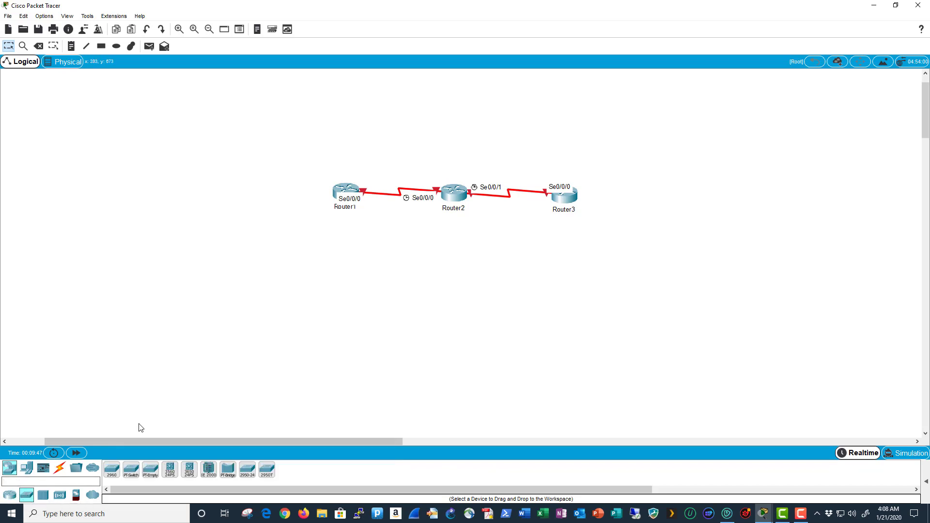
left_click(114, 469)
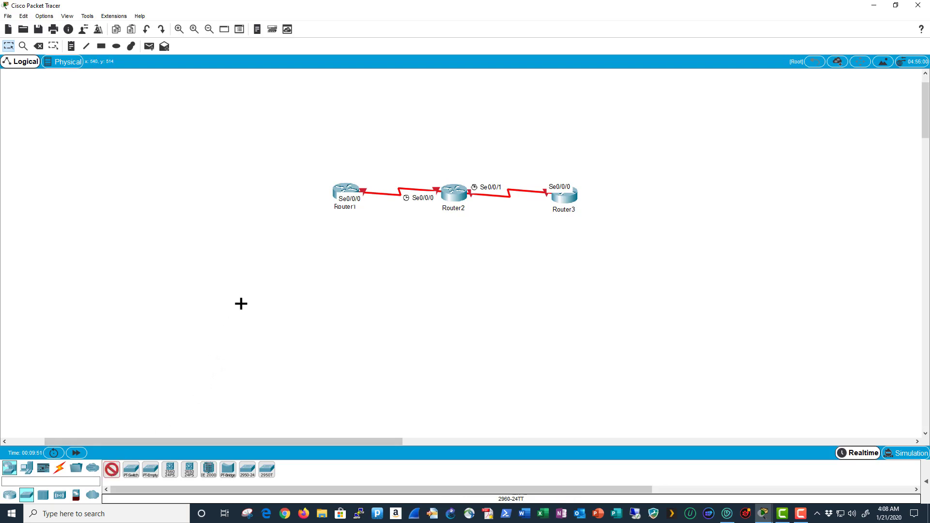
left_click(264, 193)
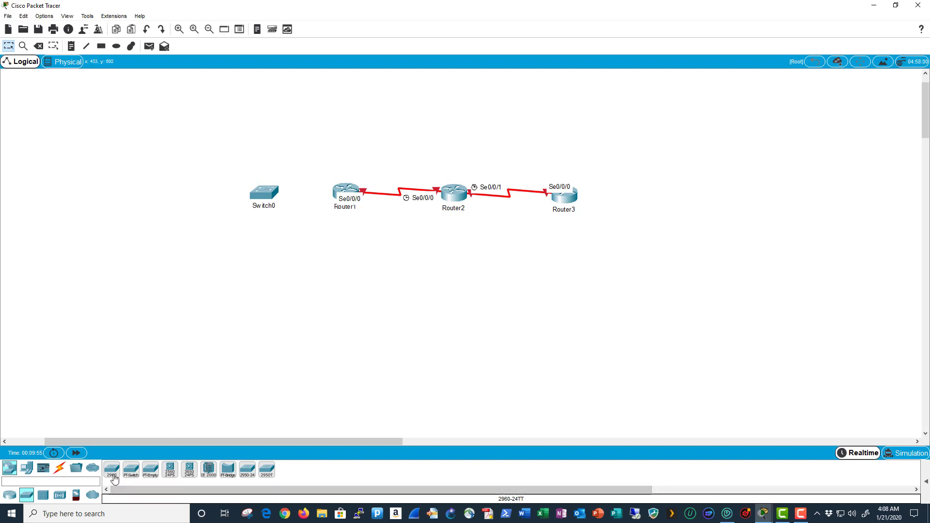
left_click(112, 470)
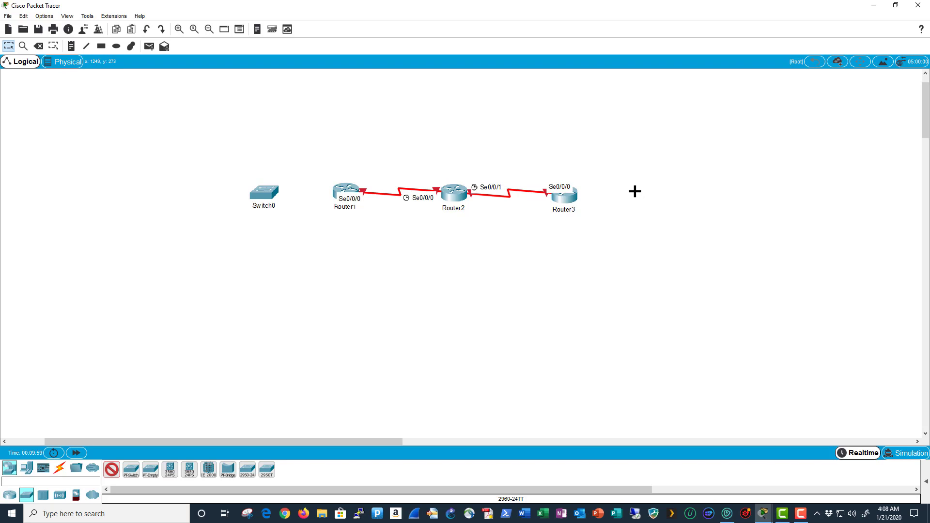
- Place a second 2960 switch right of Router3, then inspect and close Switch0's settings window
left_click(636, 190)
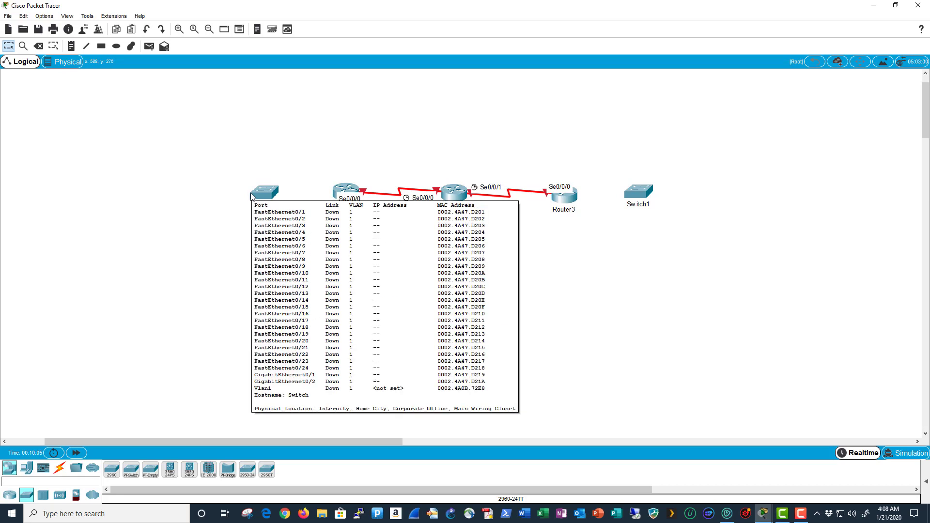
left_click(265, 195)
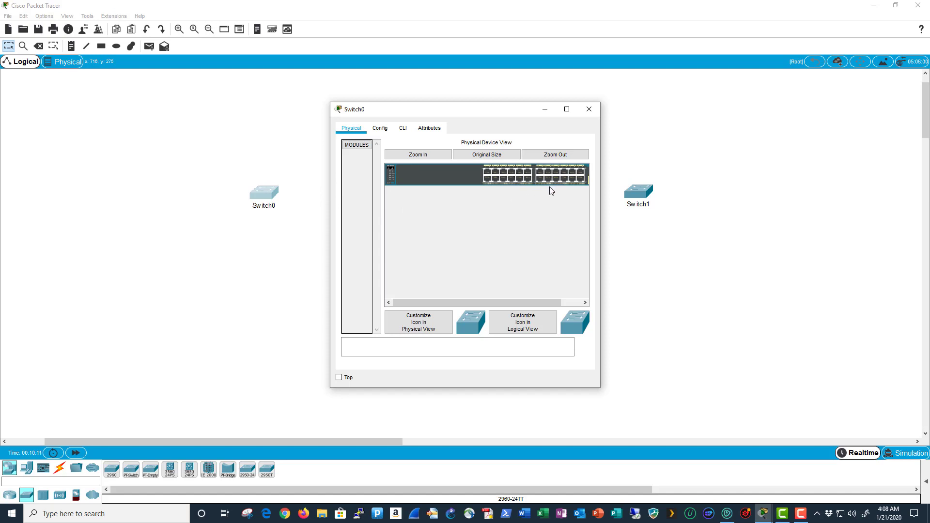
left_click_drag(600, 194, 637, 197)
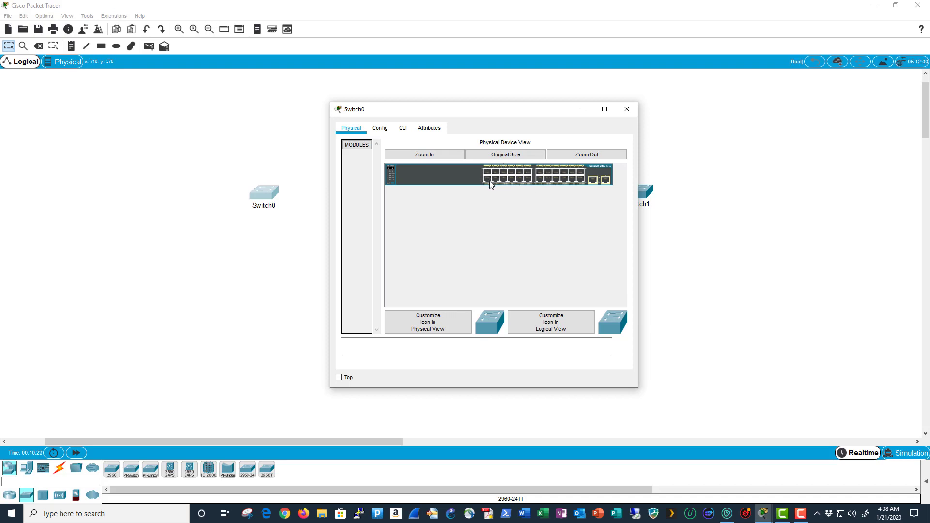
left_click(390, 131)
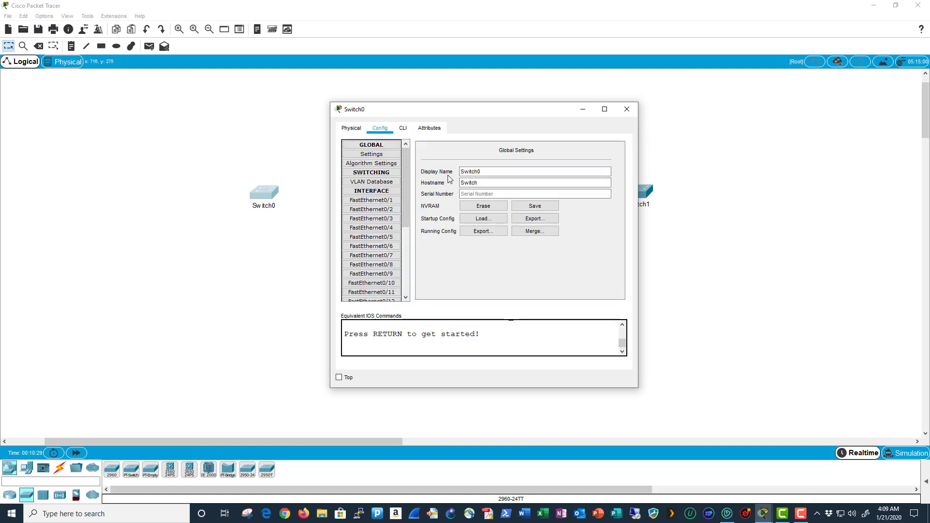
left_click(463, 174)
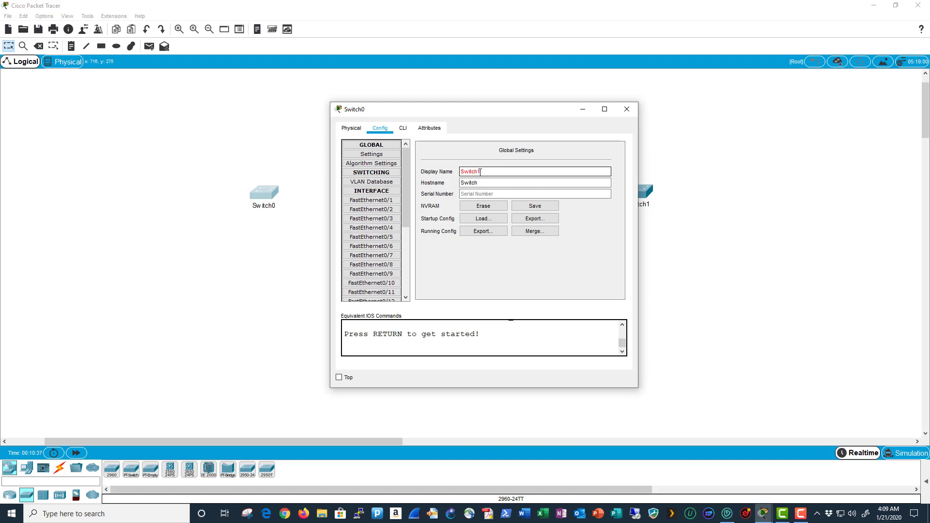
left_click_drag(505, 115, 381, 252)
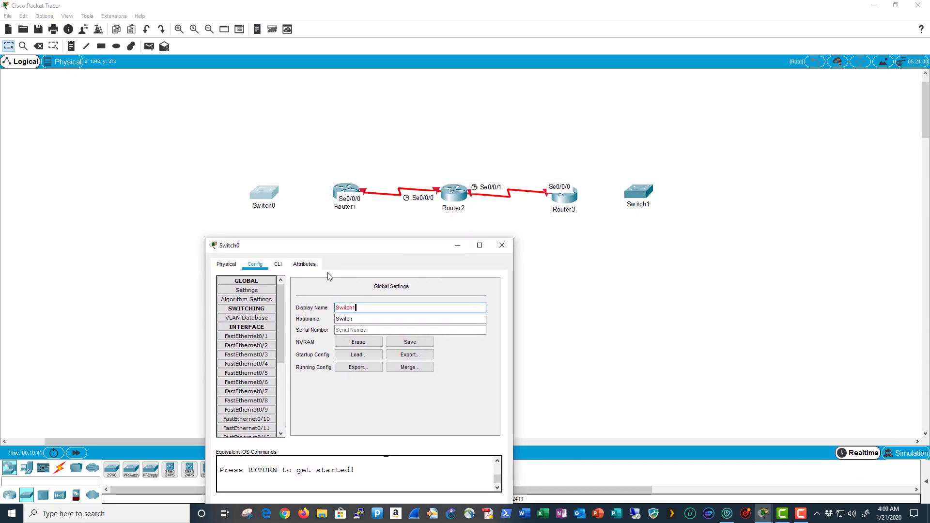
left_click(501, 245)
- Give the right-hand switch the hostname Switch2 and save its configuration to NVRAM
left_click(639, 196)
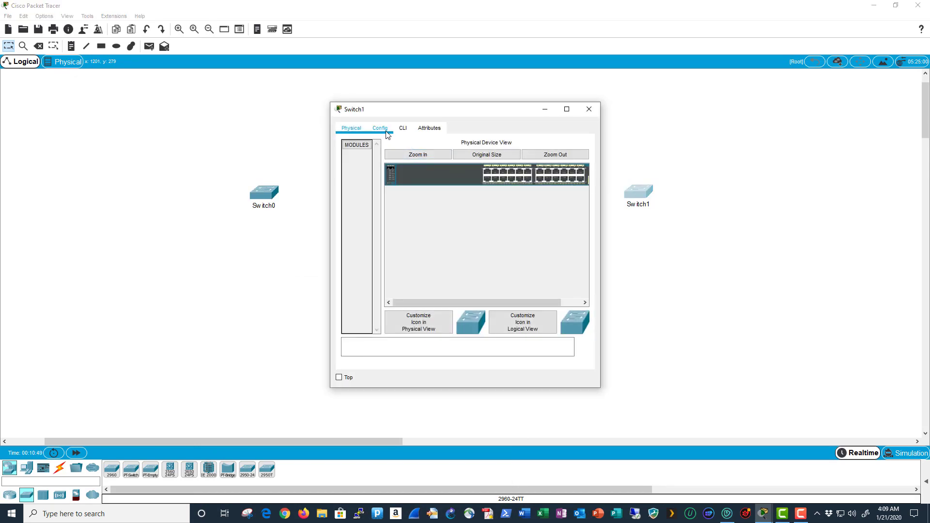
left_click(379, 128)
left_click(476, 172)
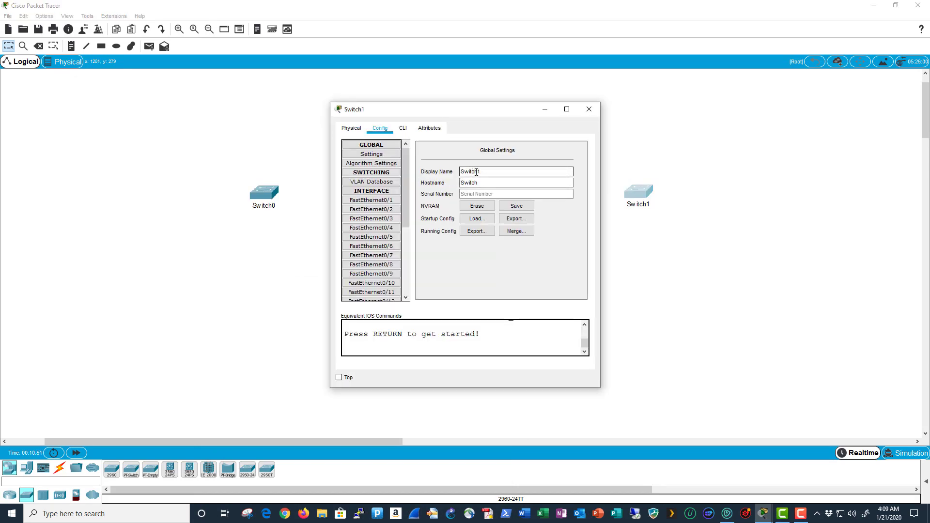
left_click_drag(477, 171, 484, 172)
left_click(484, 183)
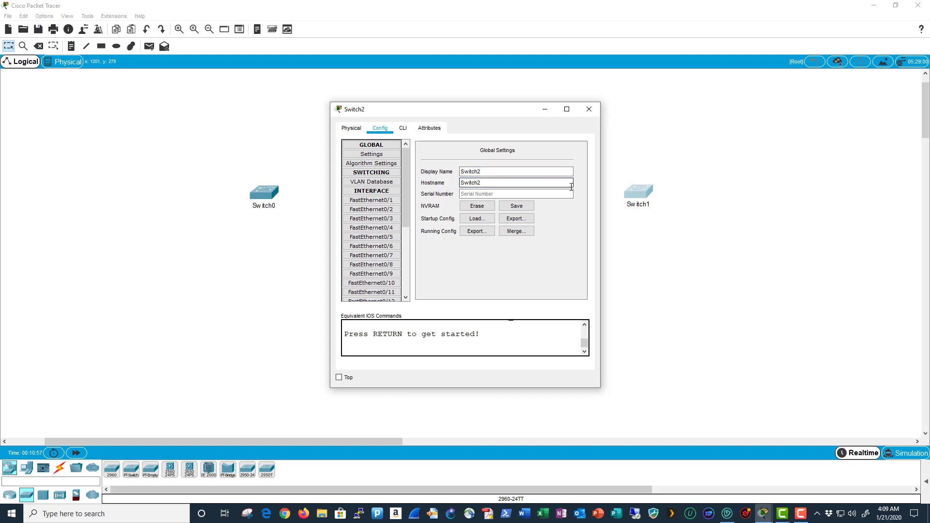
type("2")
key("Return")
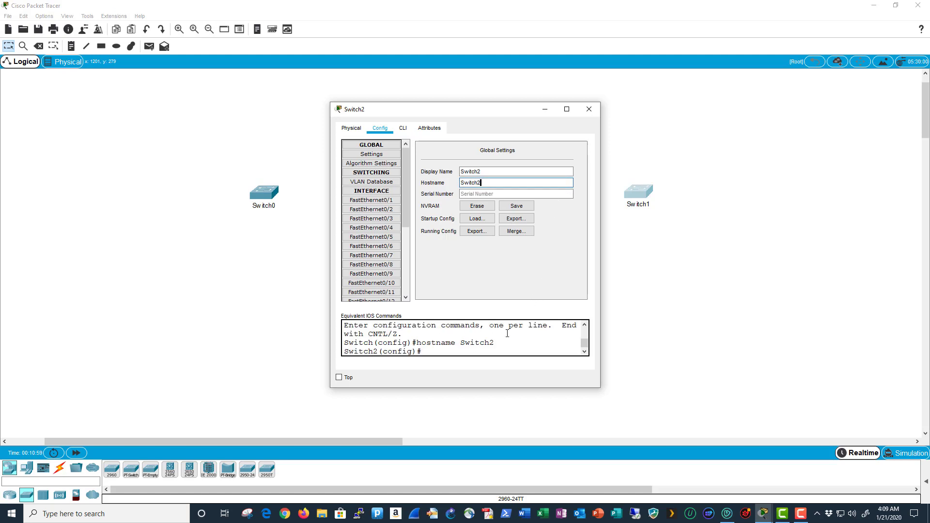
left_click(519, 209)
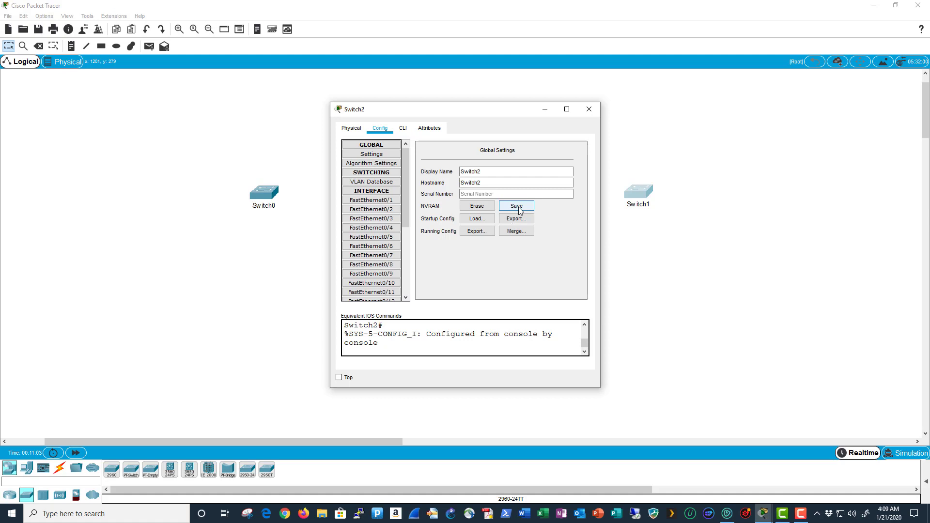
left_click(588, 108)
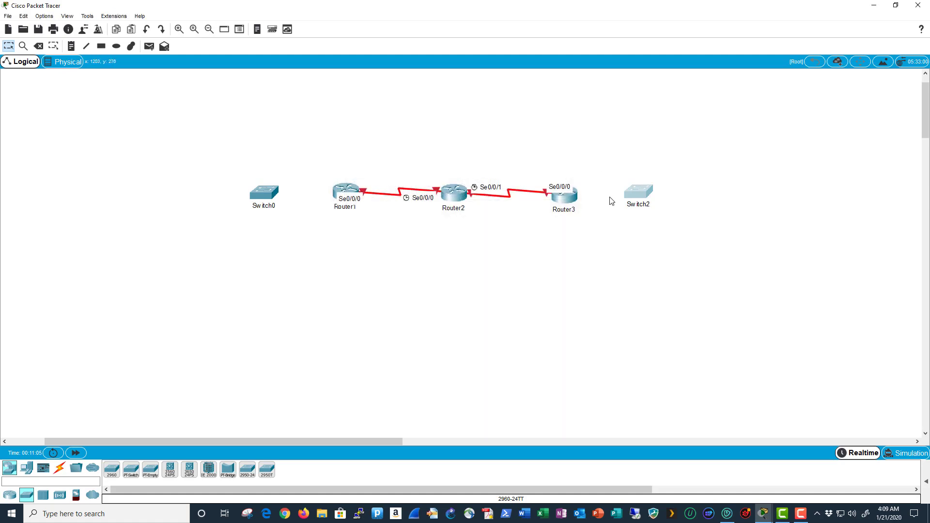
- Rename the left switch to Switch1, display name and hostname, and save to NVRAM
left_click(271, 194)
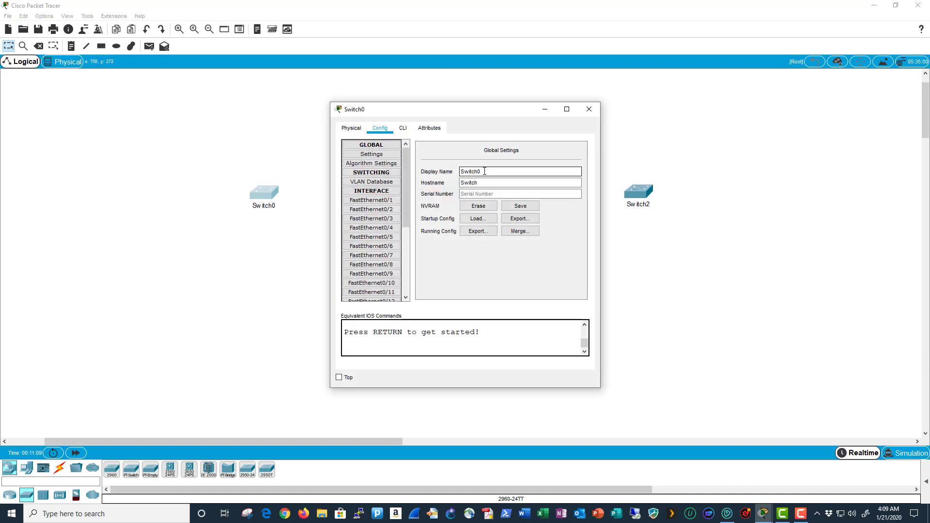
left_click_drag(478, 172, 513, 180)
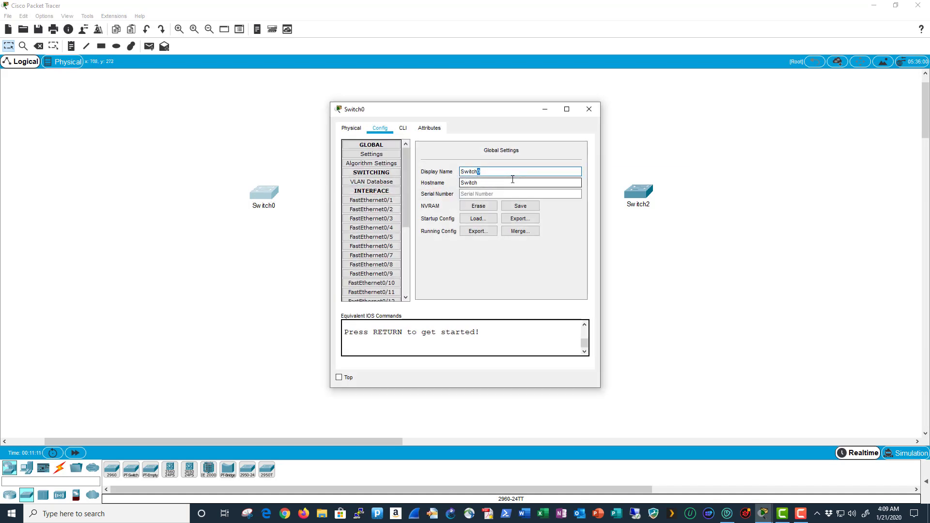
type("1")
left_click(485, 183)
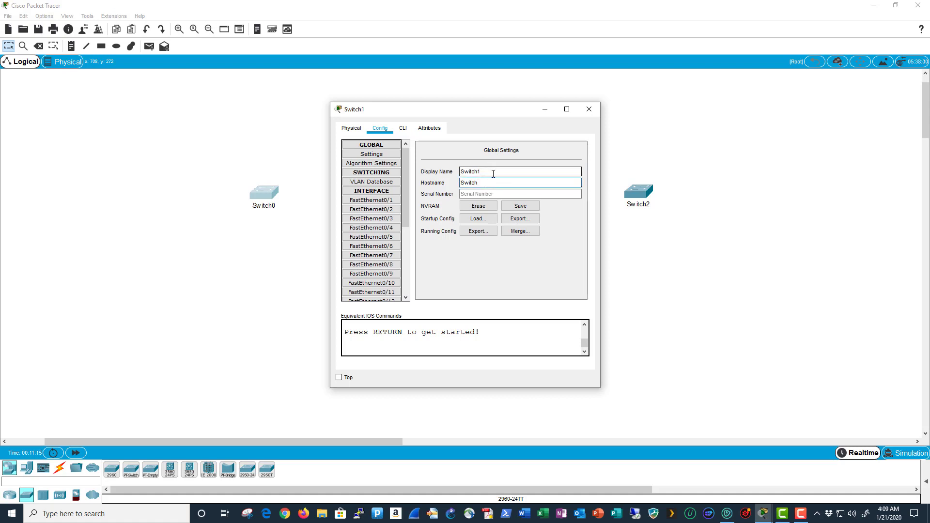
type("1")
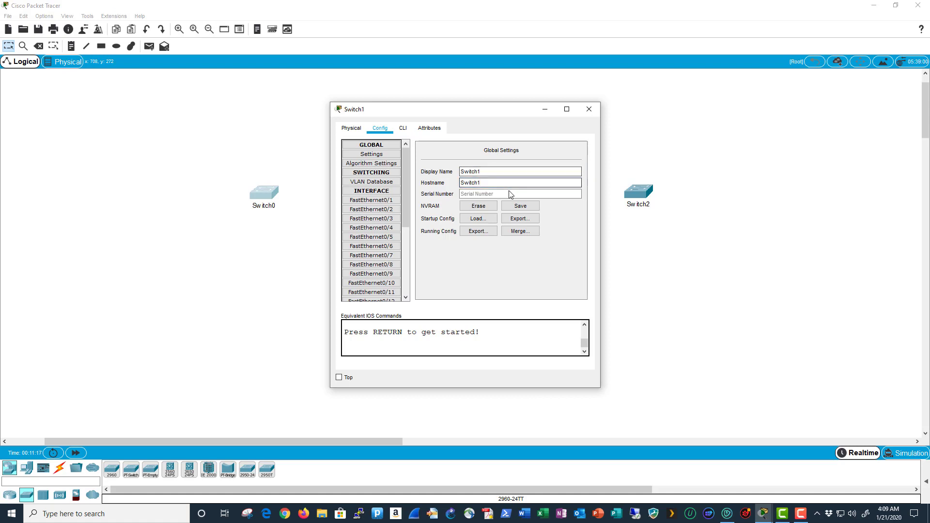
key("Return")
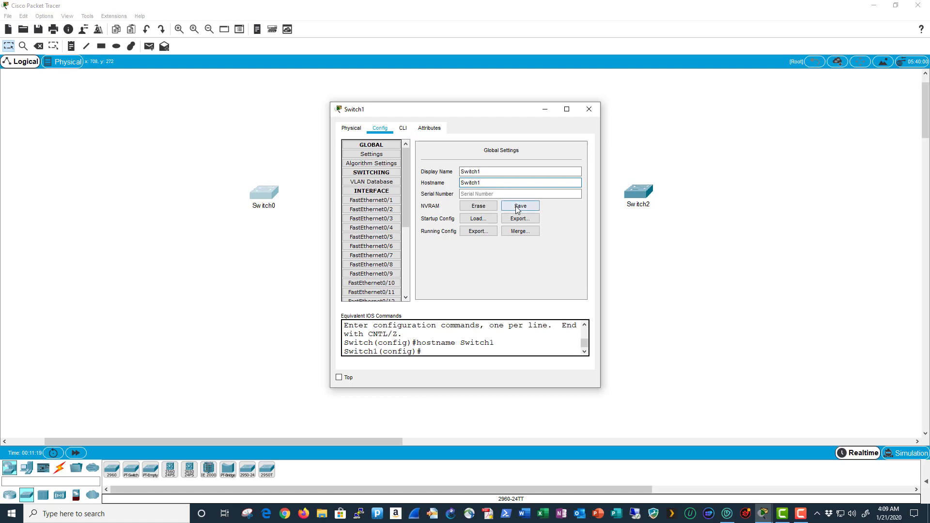
left_click(517, 208)
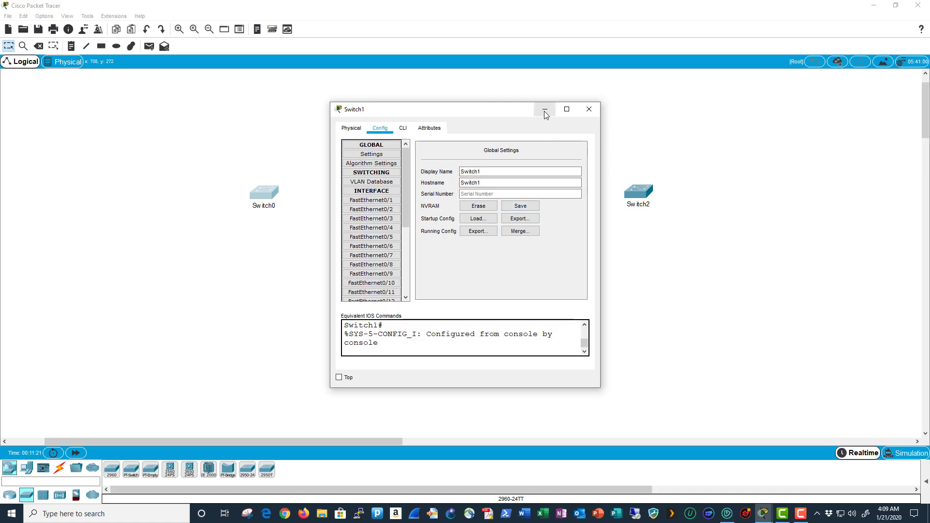
left_click(544, 111)
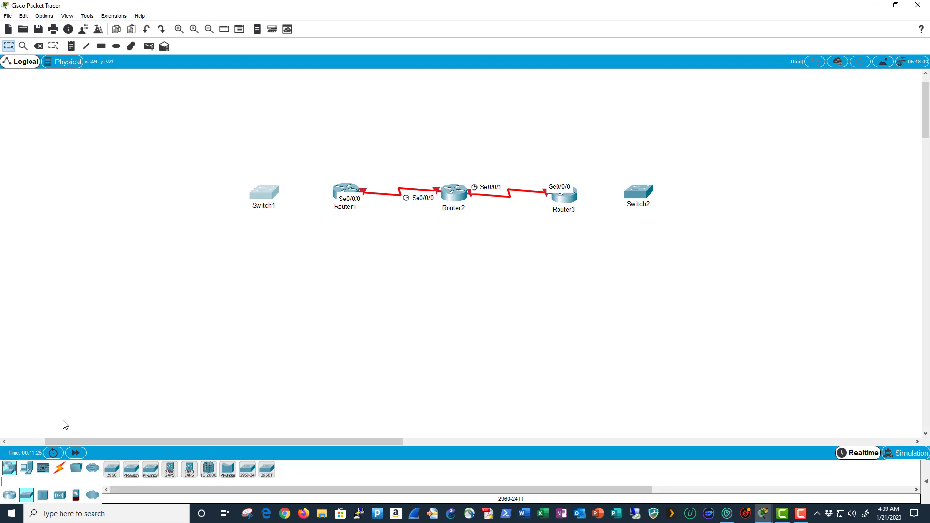
- Link Switch1 Gig0/1 to Router1 Gig0/0 with a copper straight-through cable
left_click(60, 469)
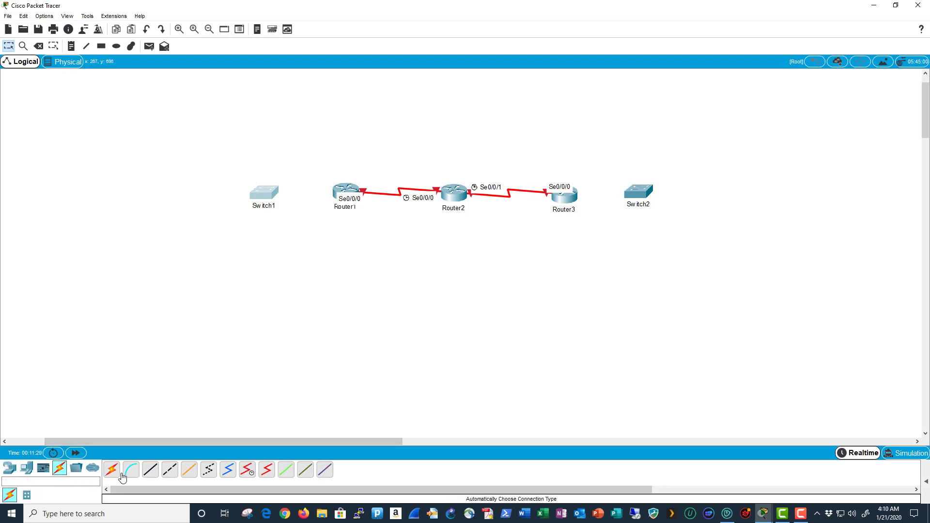
left_click(149, 471)
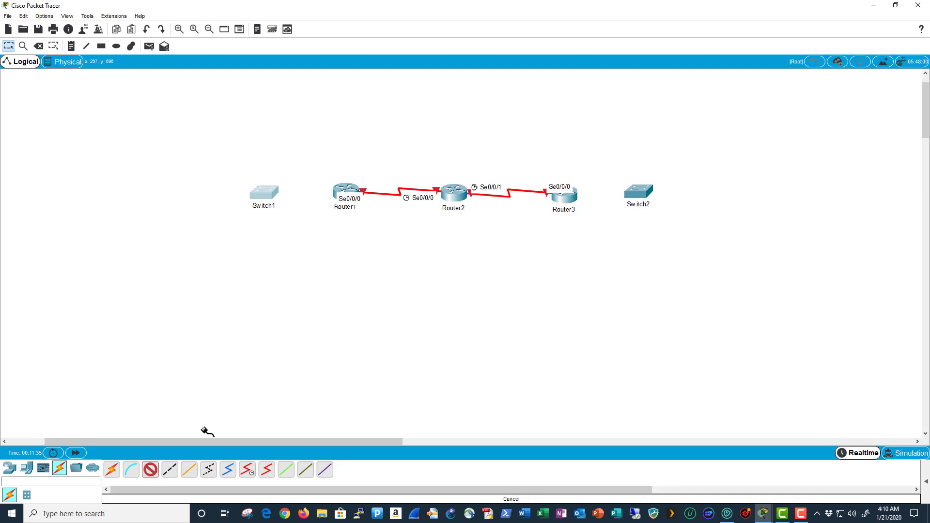
left_click(271, 195)
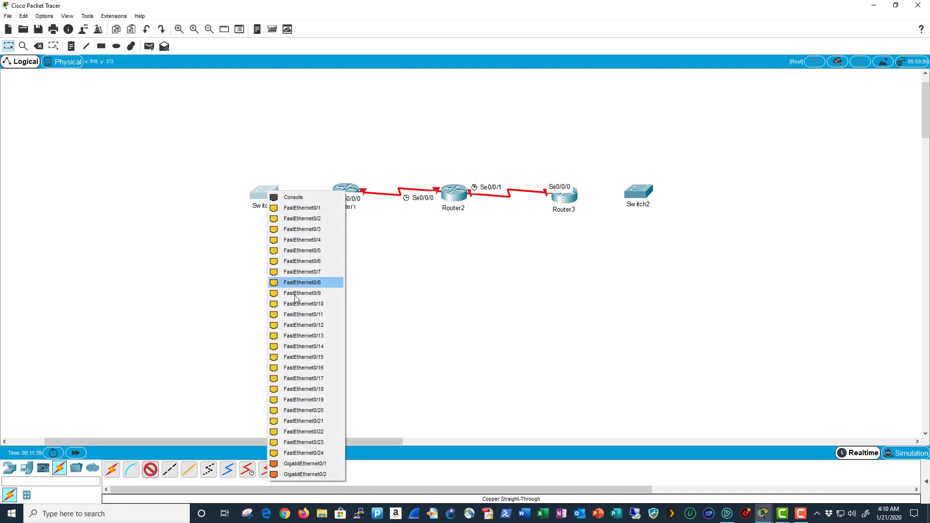
left_click(327, 463)
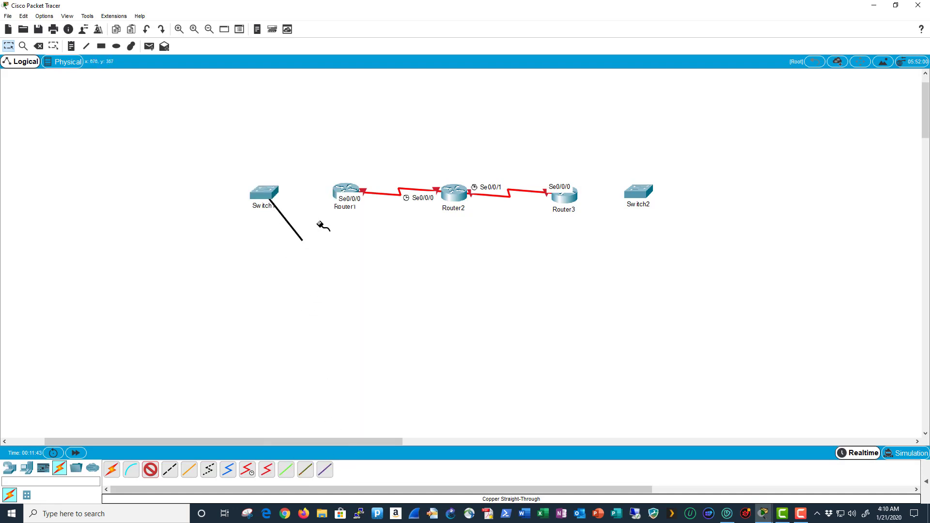
left_click(344, 197)
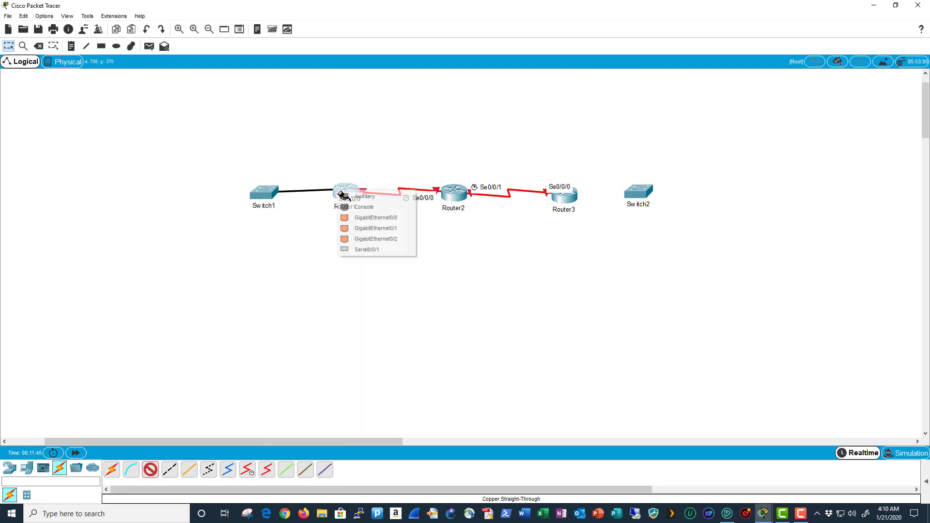
left_click(388, 219)
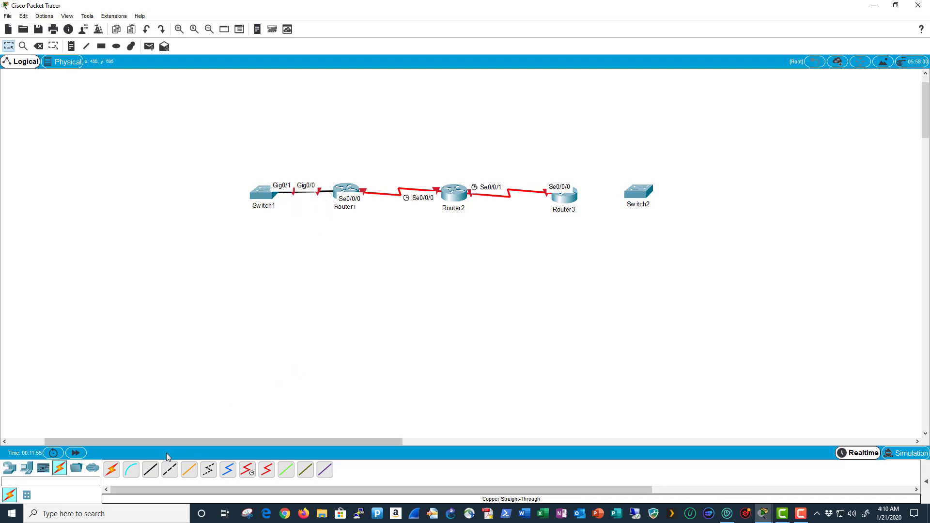
- Link Router3 Gig0/0 to Switch2 Gig0/1 with another copper straight-through cable
left_click(152, 474)
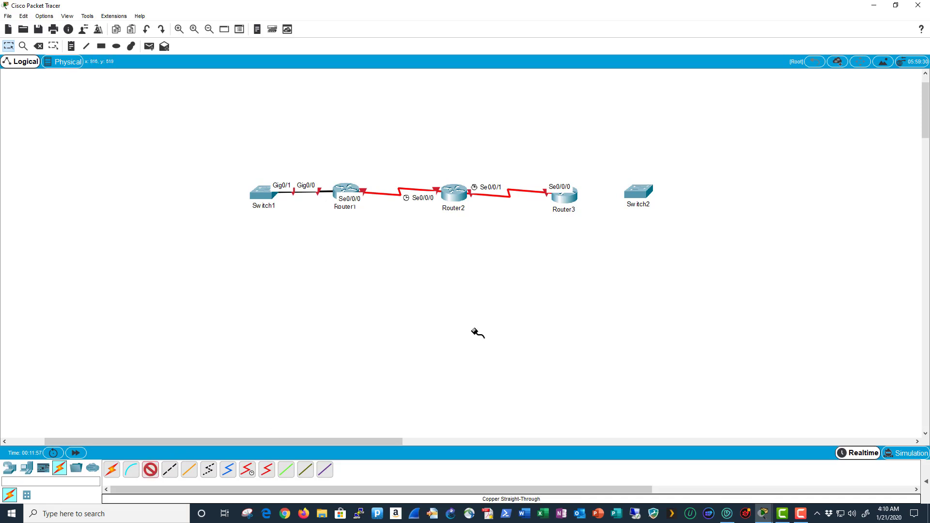
left_click(575, 199)
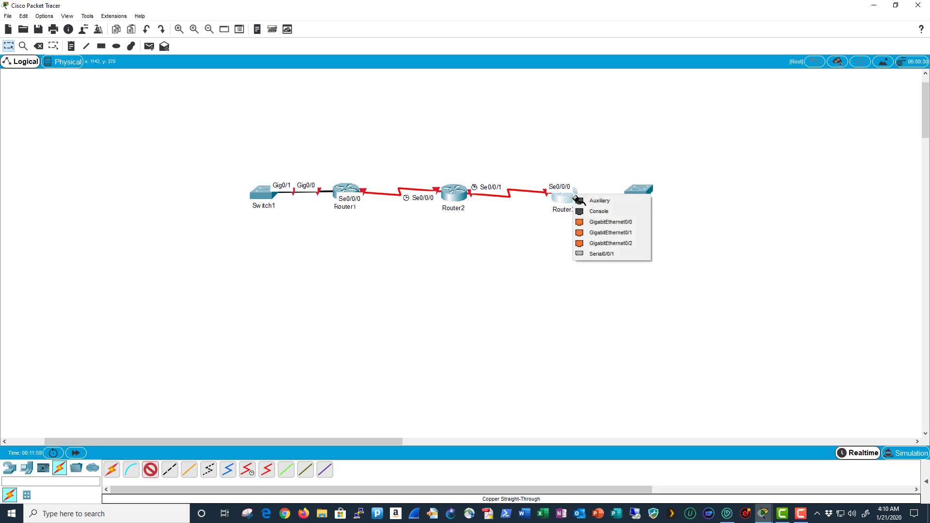
left_click(625, 224)
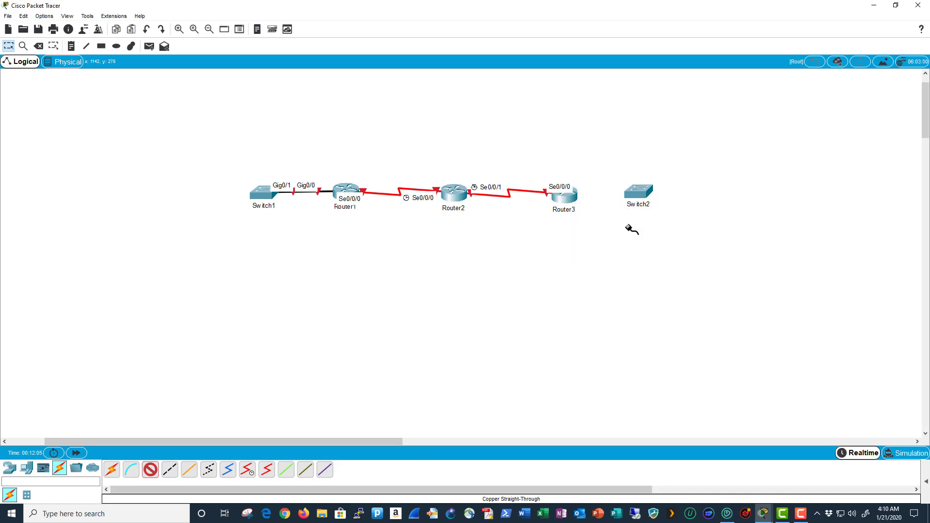
left_click(644, 196)
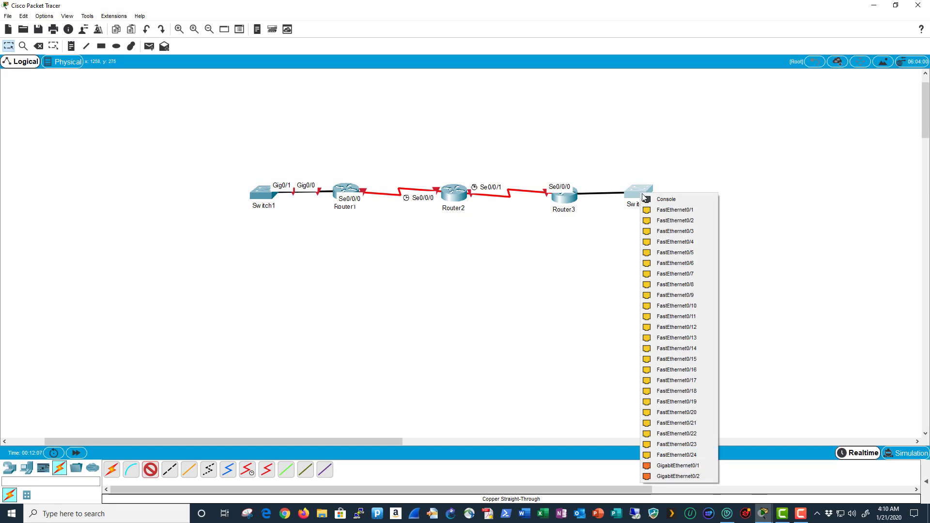
left_click(707, 465)
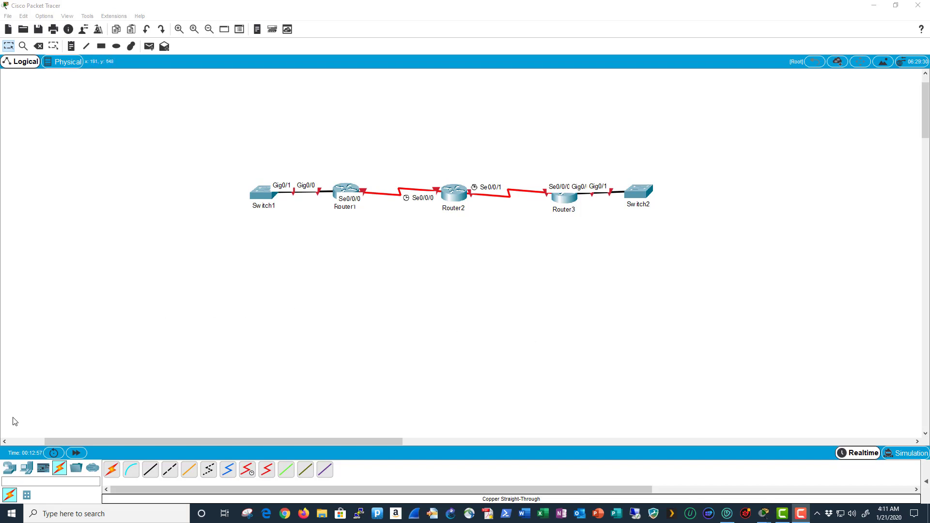
- Place a PC above-left of Switch1 and rename it from PC0 to PC1
left_click(27, 469)
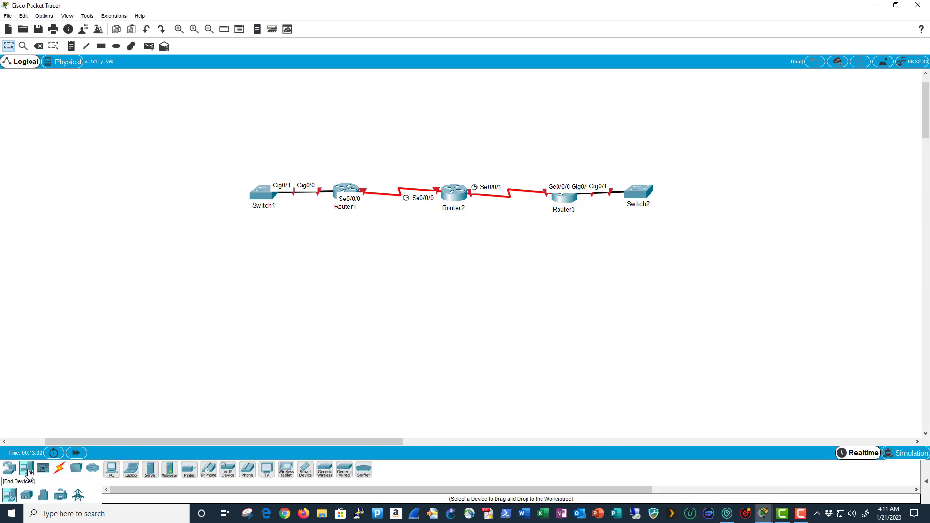
left_click(111, 468)
left_click(214, 243)
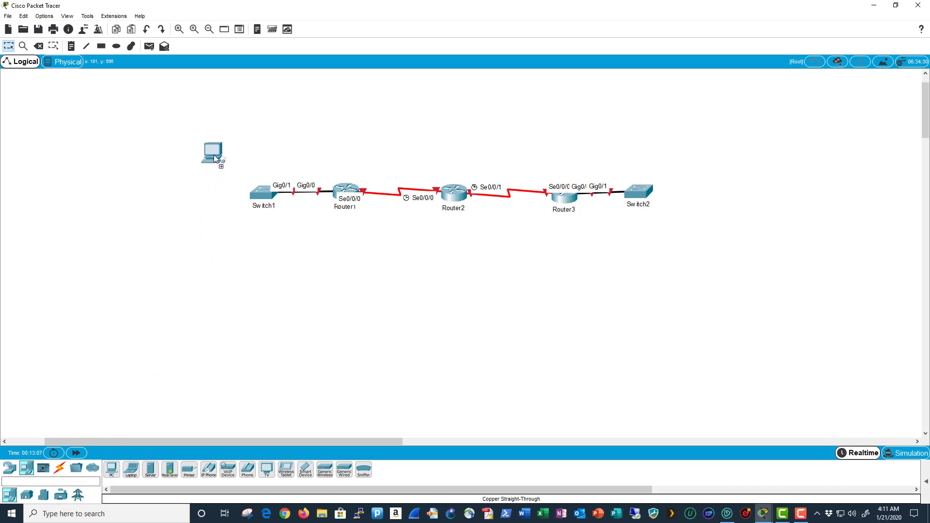
left_click(213, 155)
left_click(214, 160)
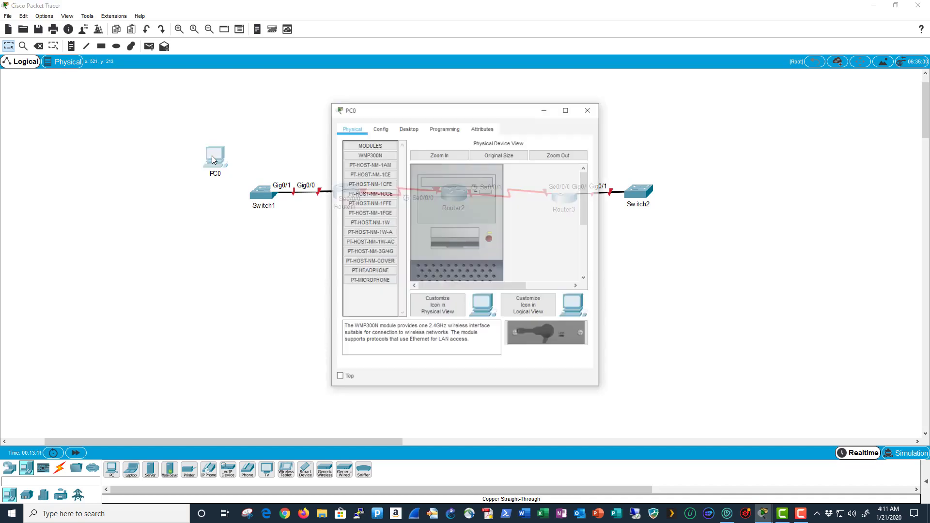
left_click(382, 128)
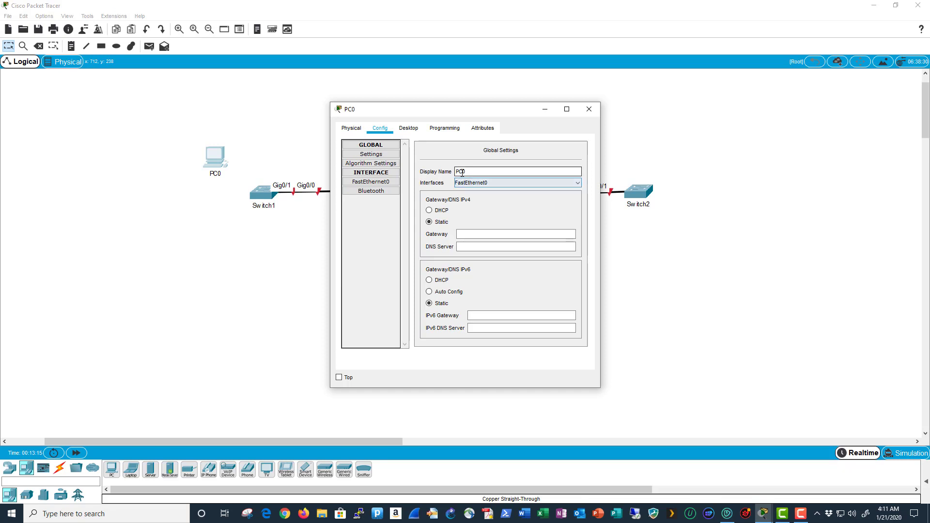
left_click_drag(461, 172, 478, 175)
type("1")
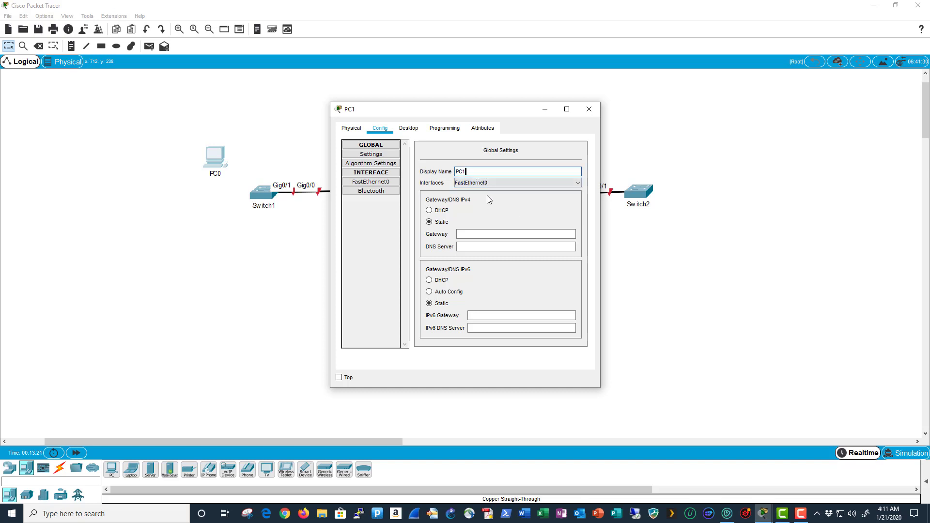
- Give PC1 static IP 192.168.1.3/24, gateway 192.168.1.1 and DNS 192.168.4.5
left_click(414, 130)
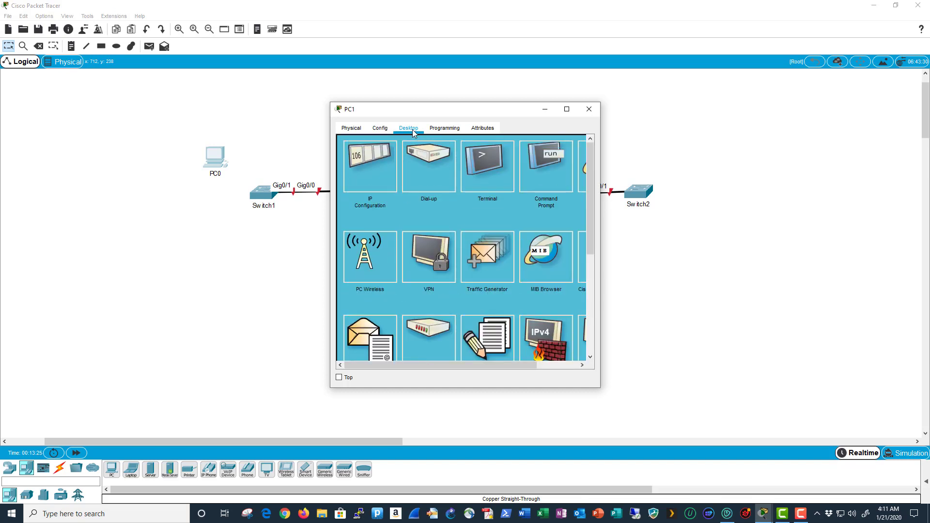
left_click(371, 173)
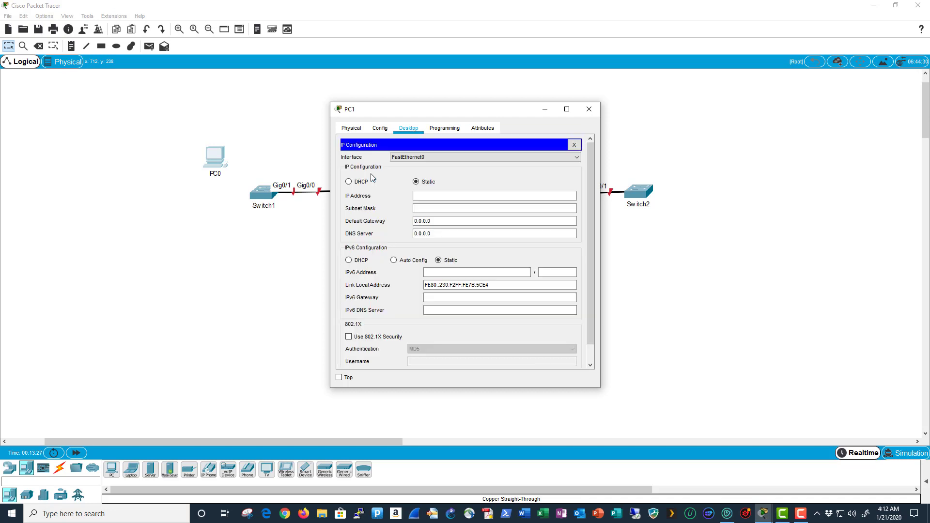
left_click(424, 196)
type("192.")
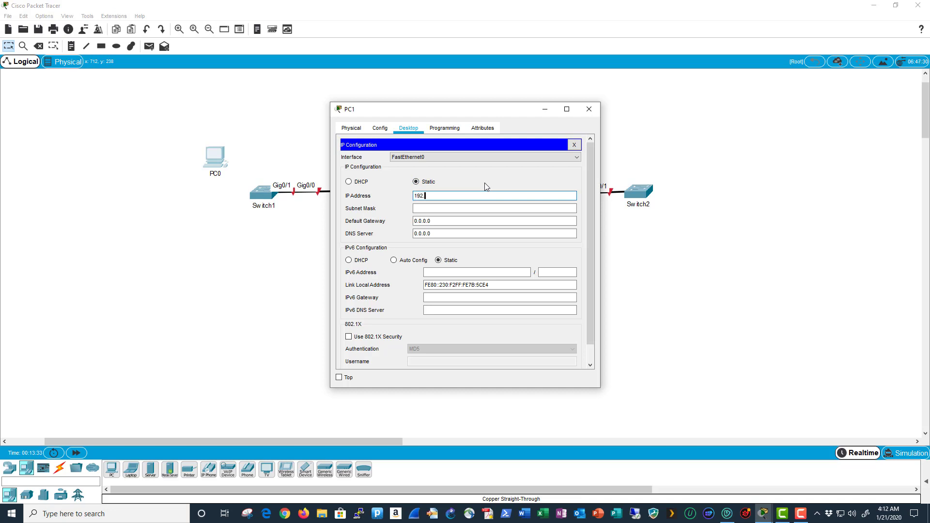
type("168.1.3")
key("Tab")
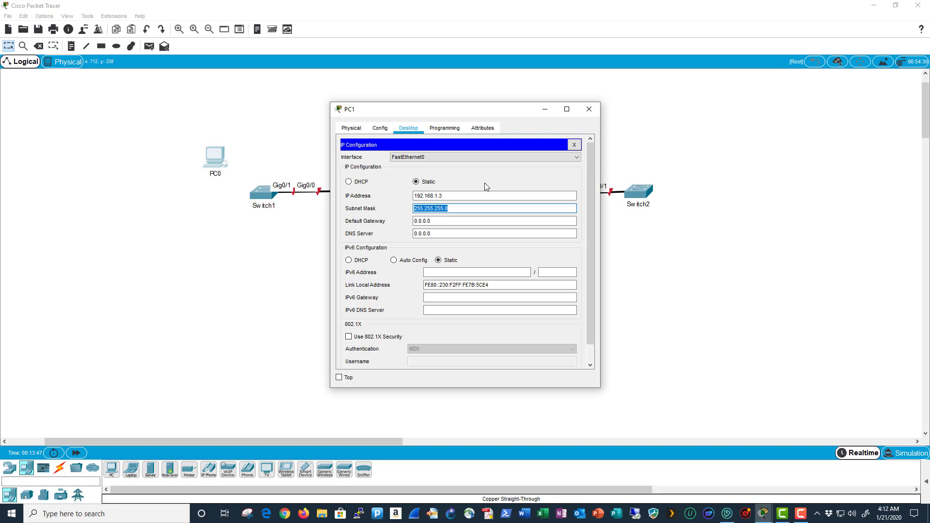
key("Tab")
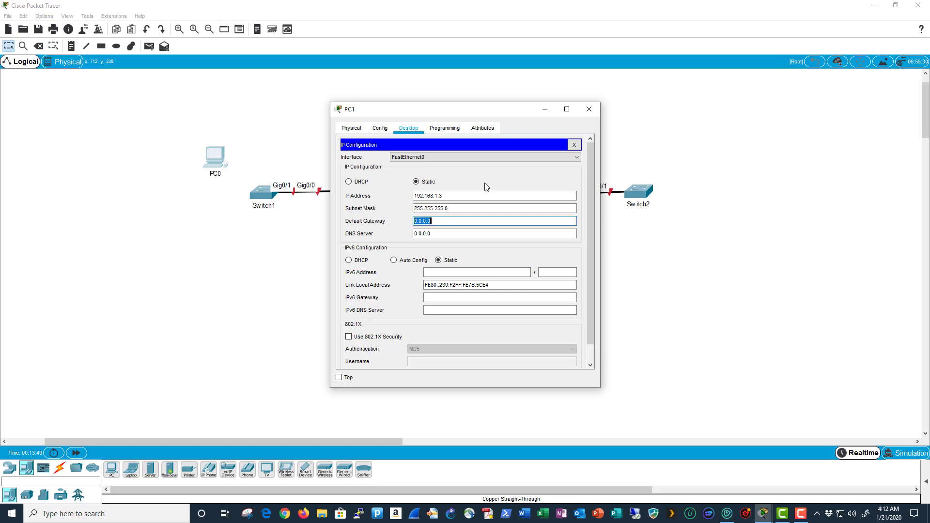
type("192.168.1.1")
key("Tab")
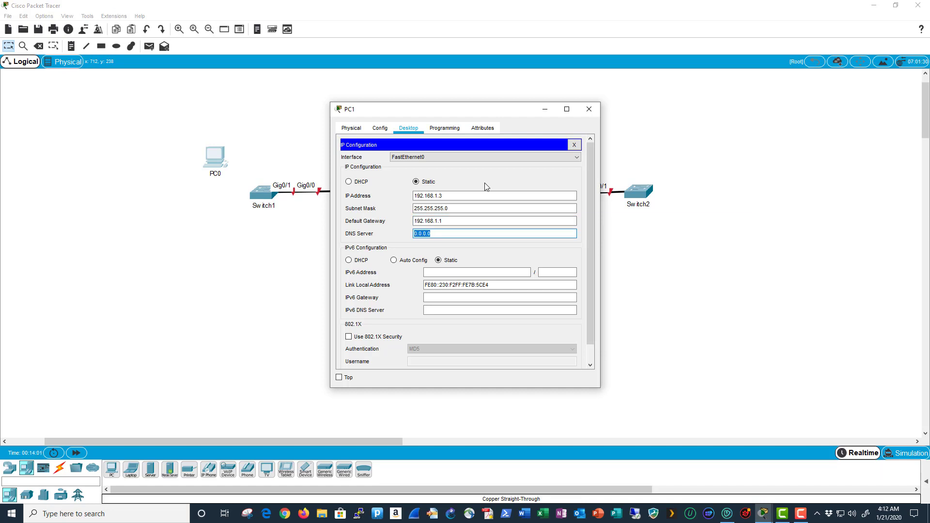
type("192.168.4.5")
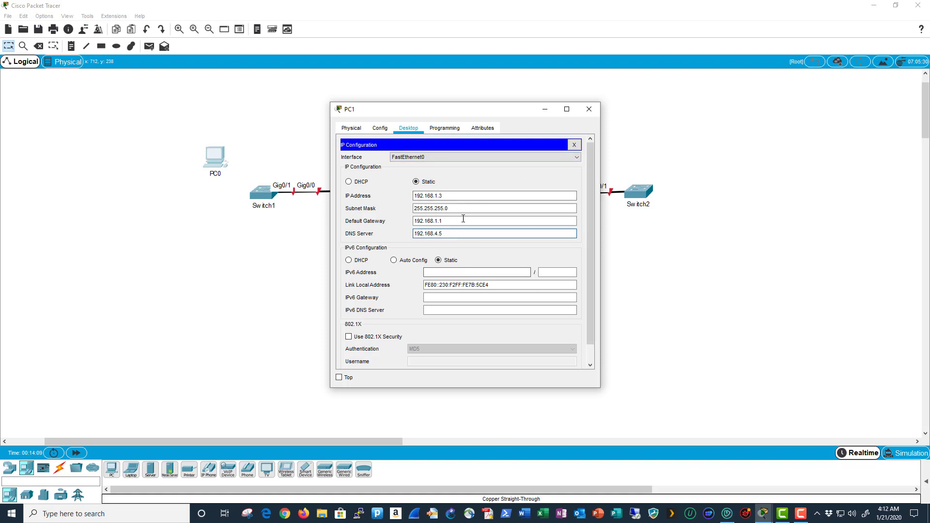
left_click(578, 146)
left_click(391, 173)
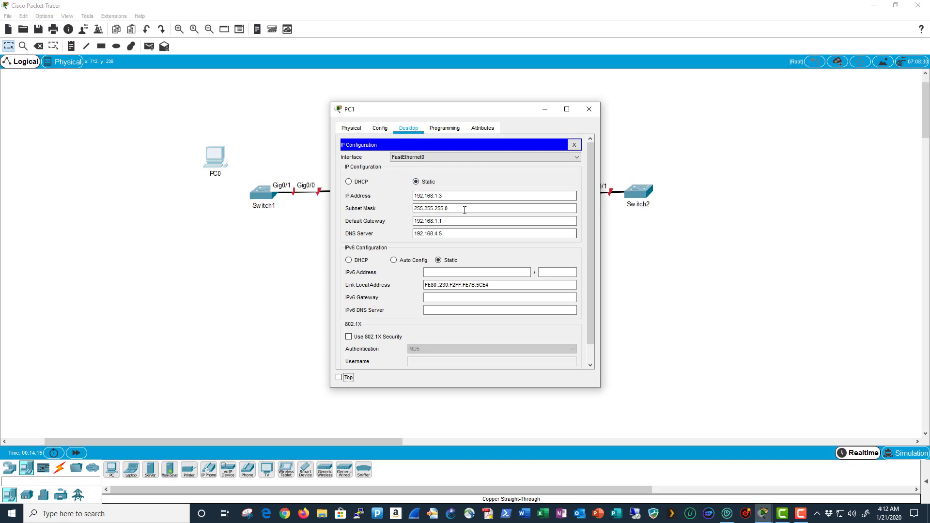
left_click(574, 145)
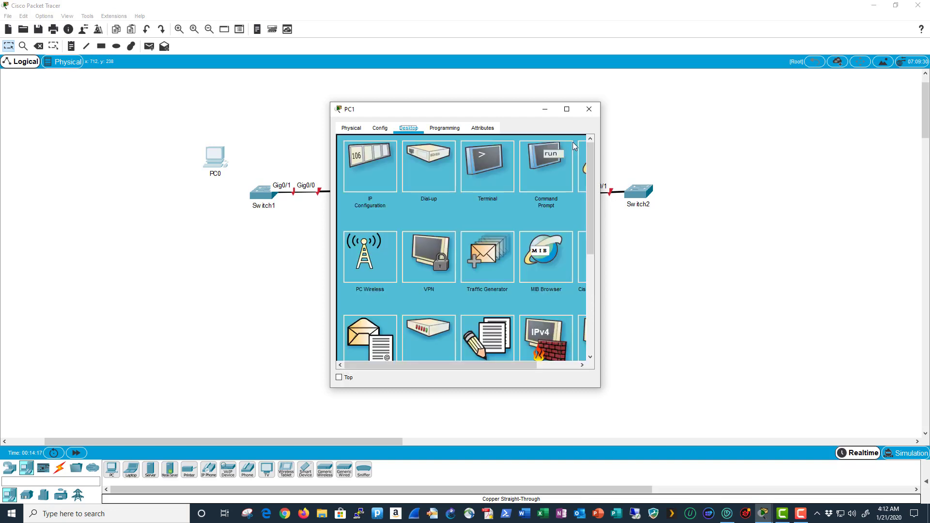
left_click(589, 110)
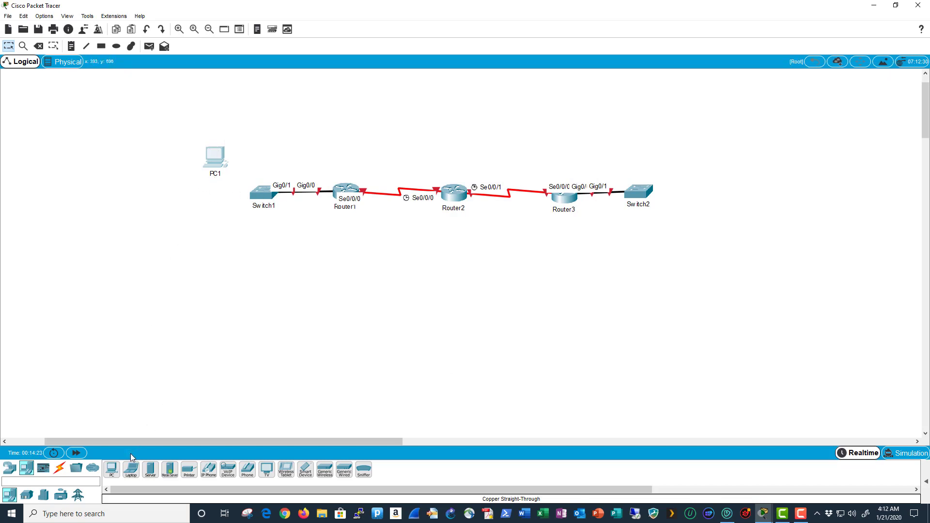
- Place a new PC, PC2, lined up directly below PC1
left_click_drag(117, 473, 195, 329)
left_click_drag(219, 235, 222, 238)
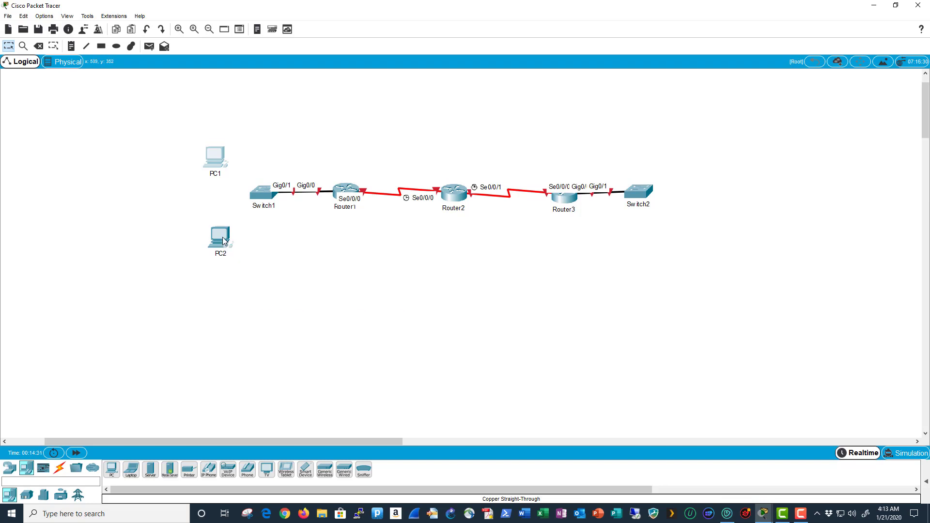
left_click_drag(223, 237, 221, 238)
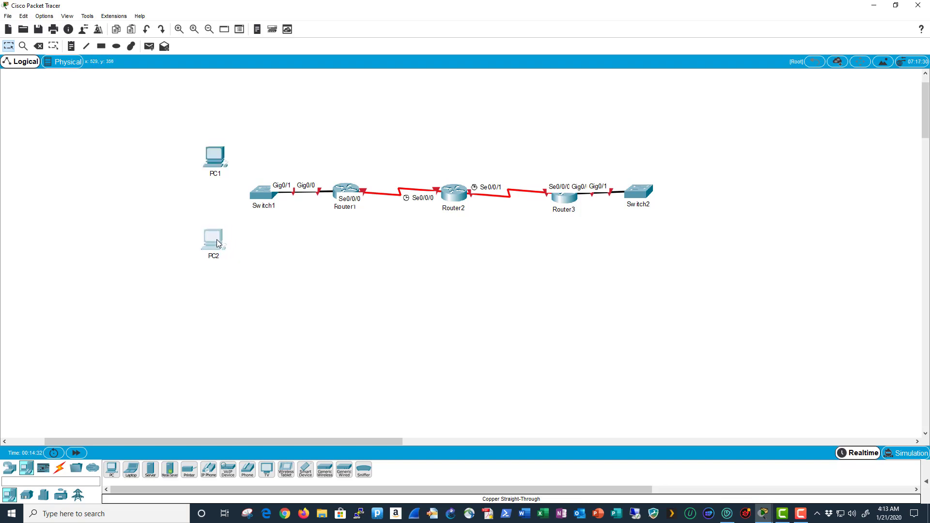
- Give PC2 static IP 192.168.1.4/24, gateway 192.168.1.1 and DNS 192.168.4.5
left_click(217, 239)
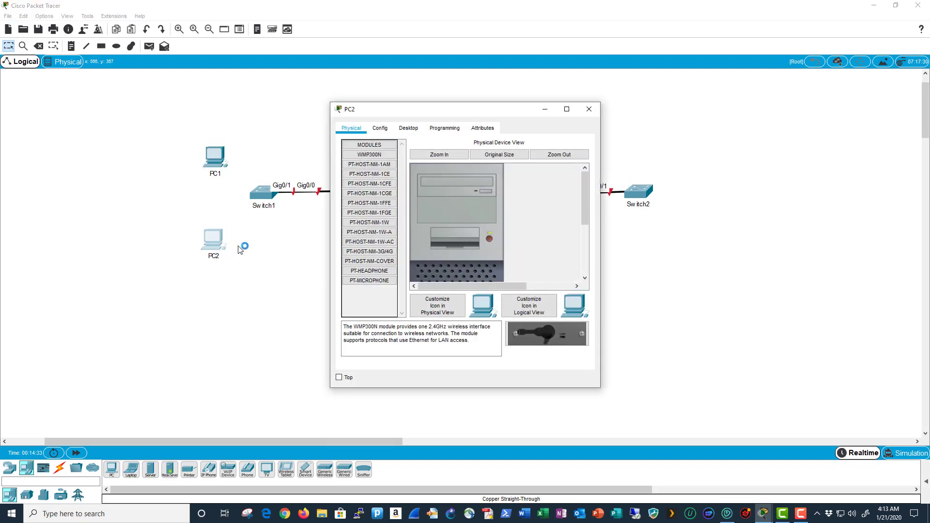
left_click(408, 128)
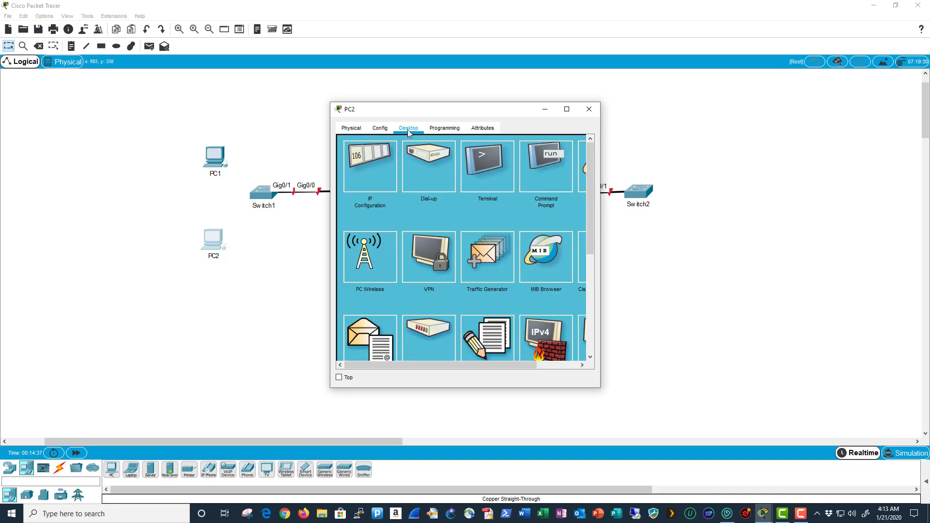
left_click(372, 173)
left_click(439, 195)
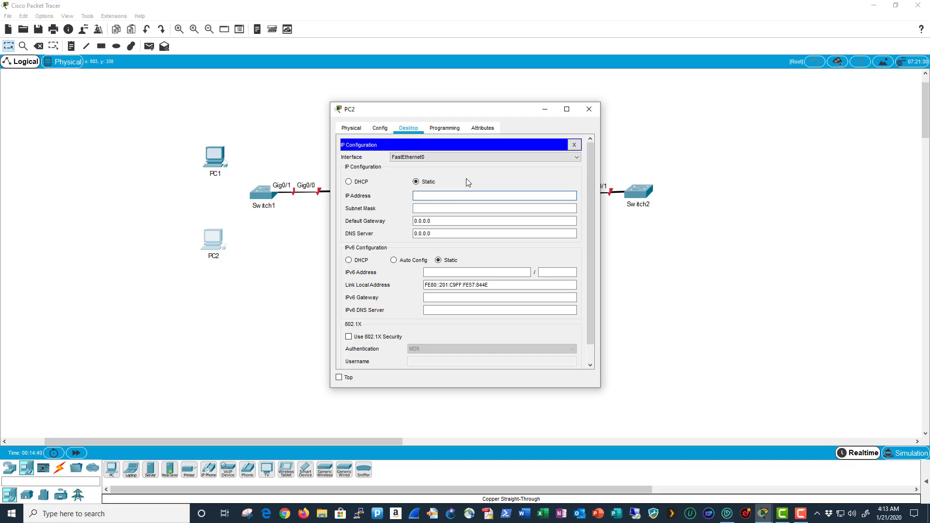
type("192.168.1.4")
key("Tab")
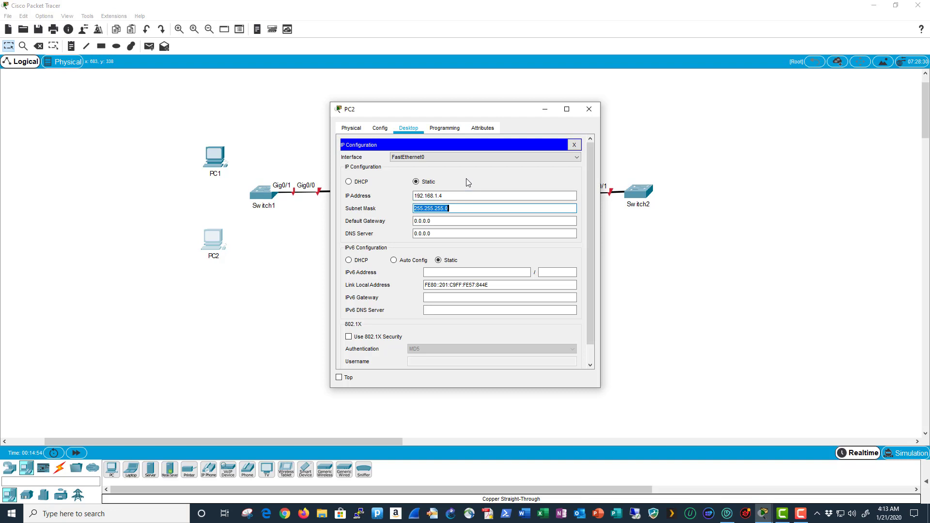
key("Tab")
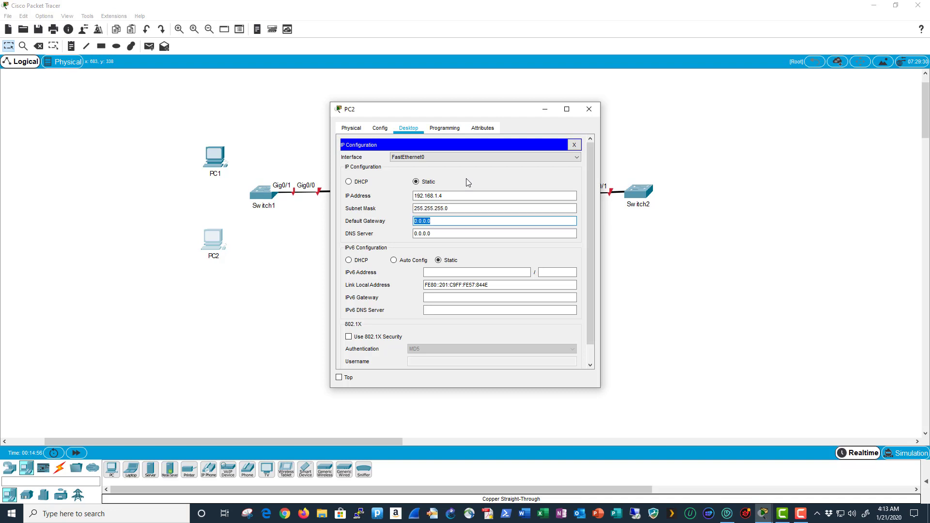
type("1")
type(".168.1")
key("Tab")
type("192.16")
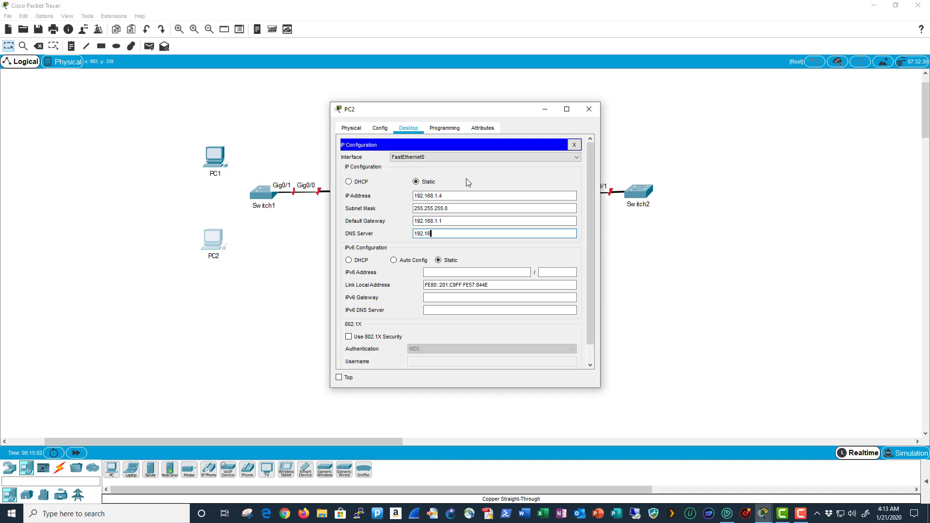
type("8.4.5")
left_click(574, 145)
left_click(589, 109)
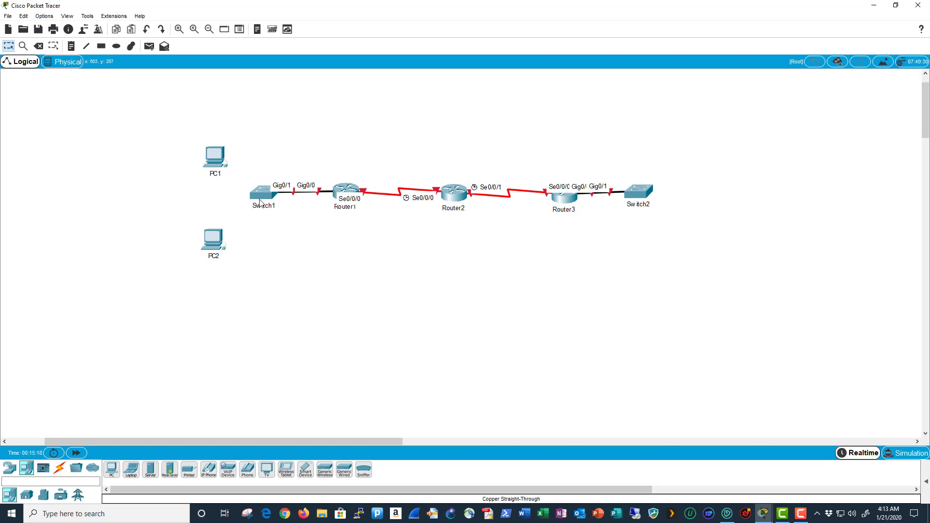
- Cable PC1 FastEthernet0 to Switch1 Fa0/1 with copper straight-through
left_click(61, 472)
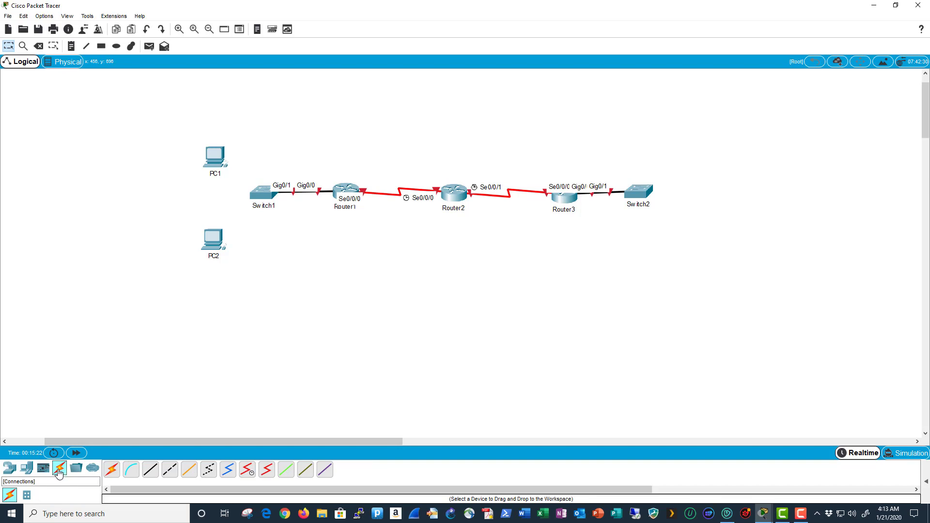
left_click(152, 472)
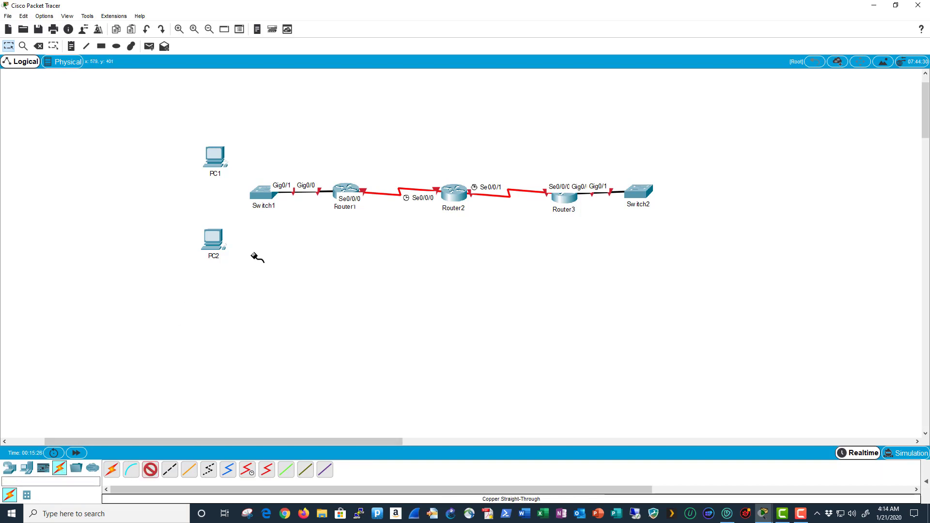
left_click(217, 160)
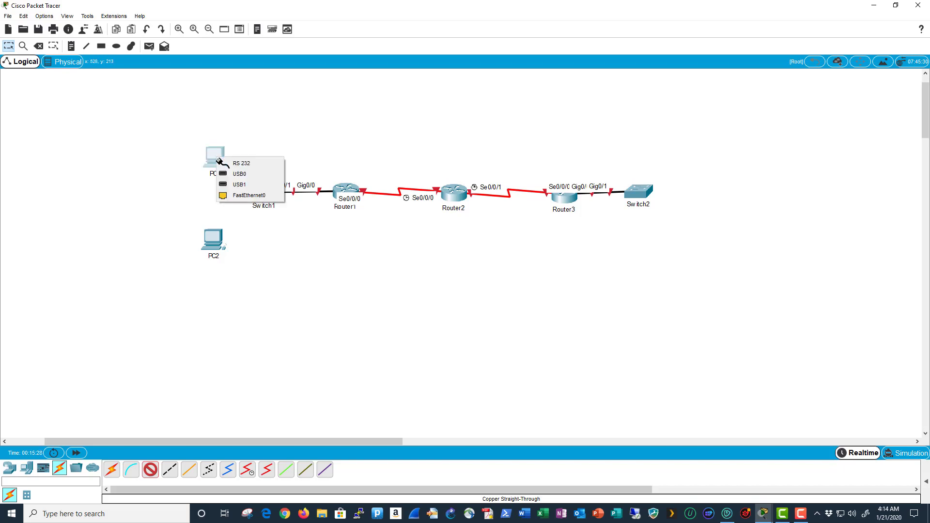
left_click(253, 197)
left_click(269, 196)
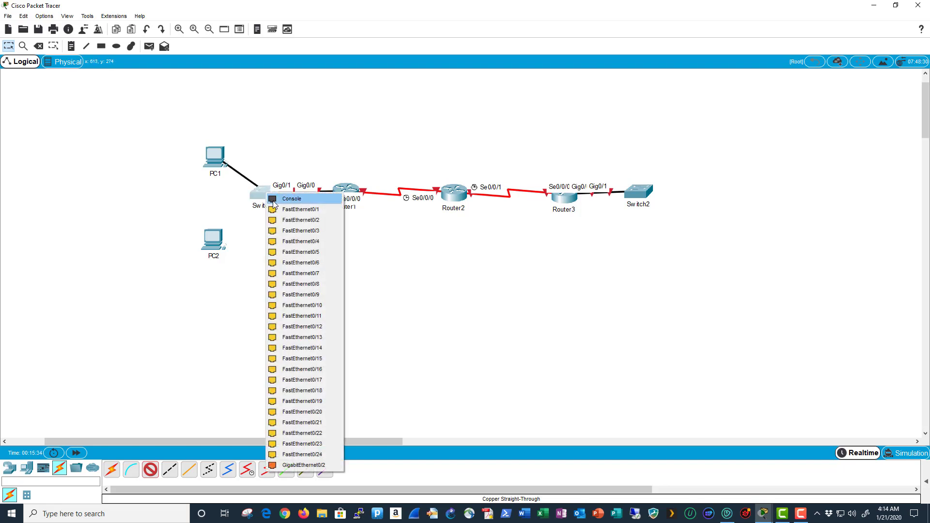
left_click(315, 215)
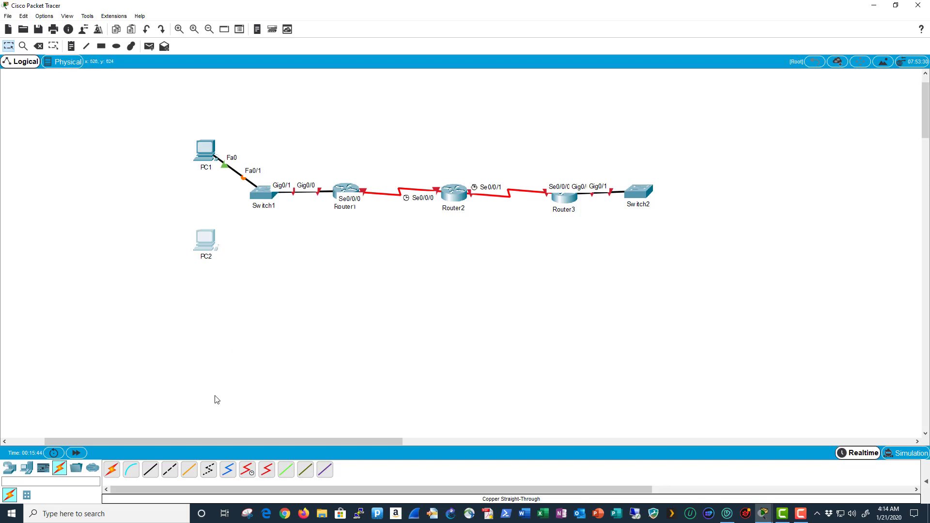
- Cable PC2 FastEthernet0 to Switch1 Fa0/2 with copper straight-through
left_click(150, 469)
left_click(208, 242)
left_click(235, 276)
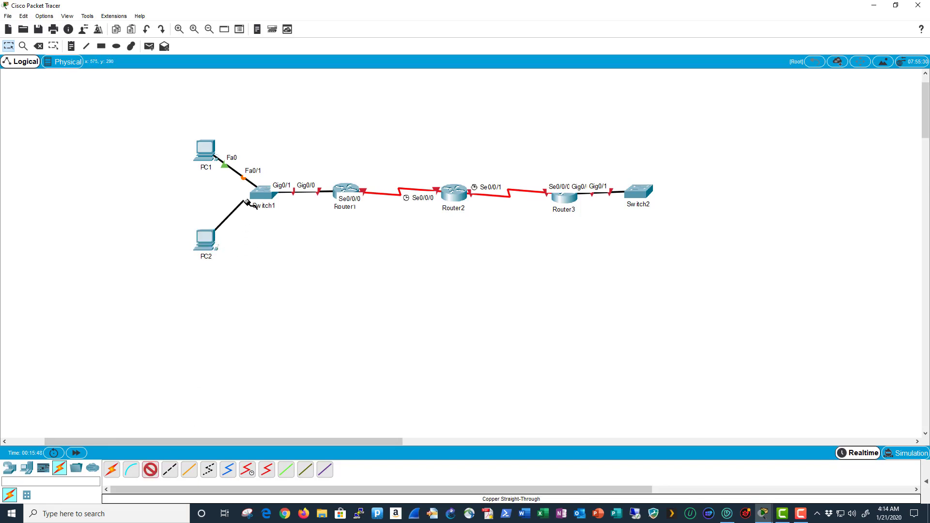
left_click(258, 194)
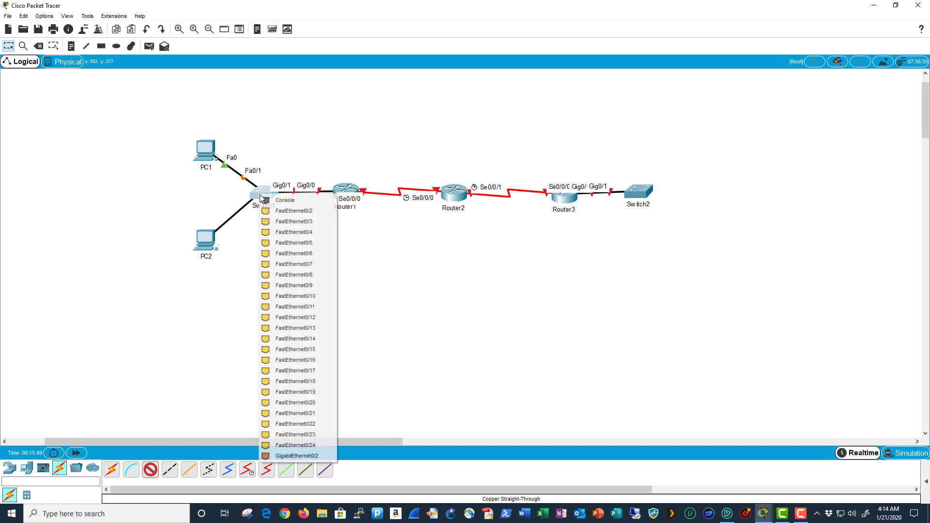
left_click(322, 217)
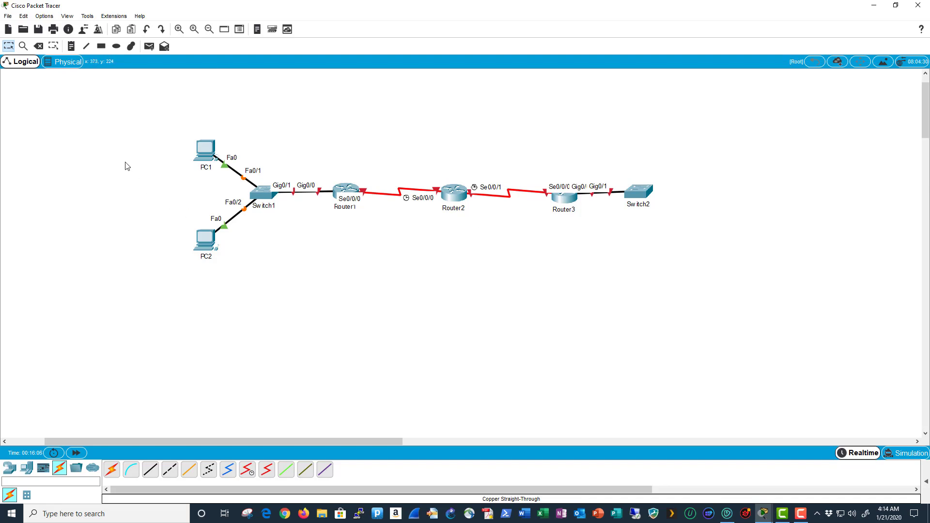
- Add a note beside PC1 reading IP=192.168.1.3/24 and DG=192.168.1.1
key("n")
left_click(137, 147)
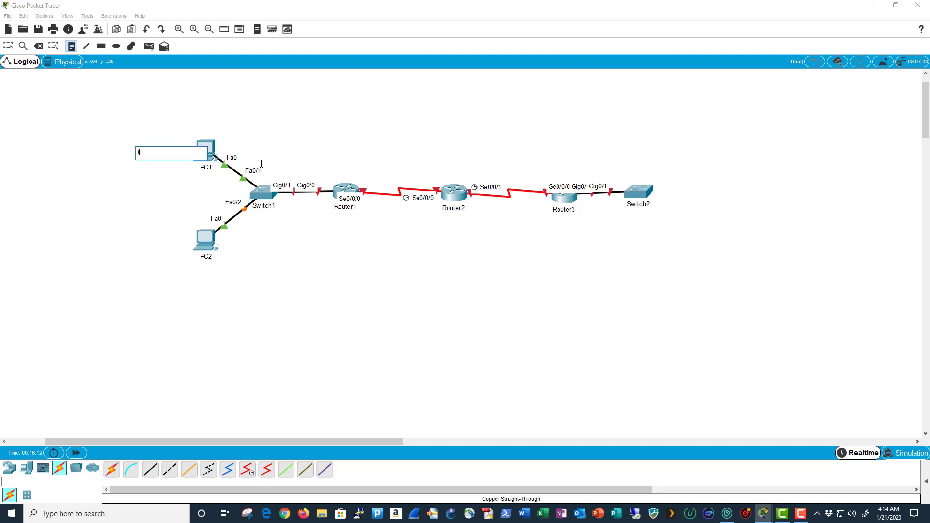
type("IP=192.168.1.3/24")
key("Return")
type("DG=192.168.1.1")
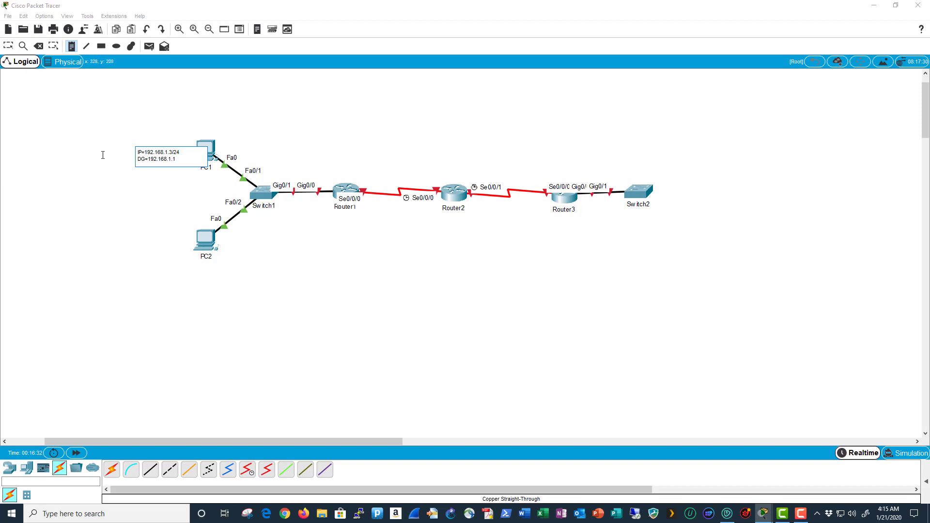
left_click(9, 47)
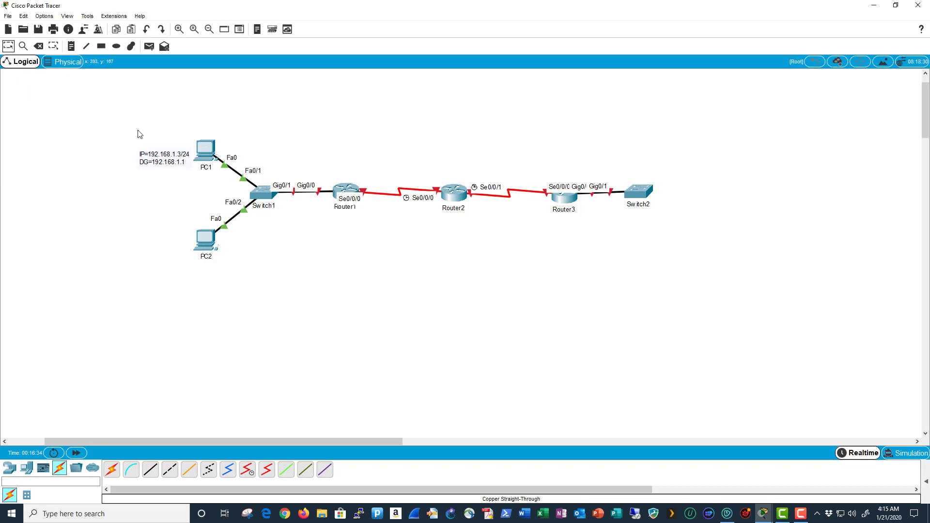
mouse_move(156, 162)
left_mouse_down()
mouse_move(153, 150)
mouse_move(150, 175)
mouse_move(145, 141)
mouse_move(153, 154)
left_mouse_up()
left_click(156, 186)
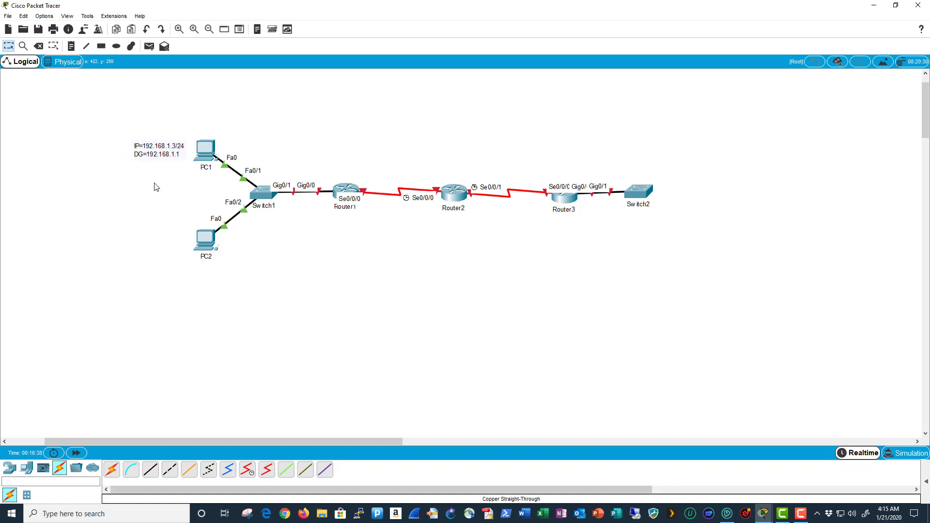
- Add a note left of PC2 reading IP=192.168.1.4/24 and DG=192.168.1.1
key("n")
left_click(135, 234)
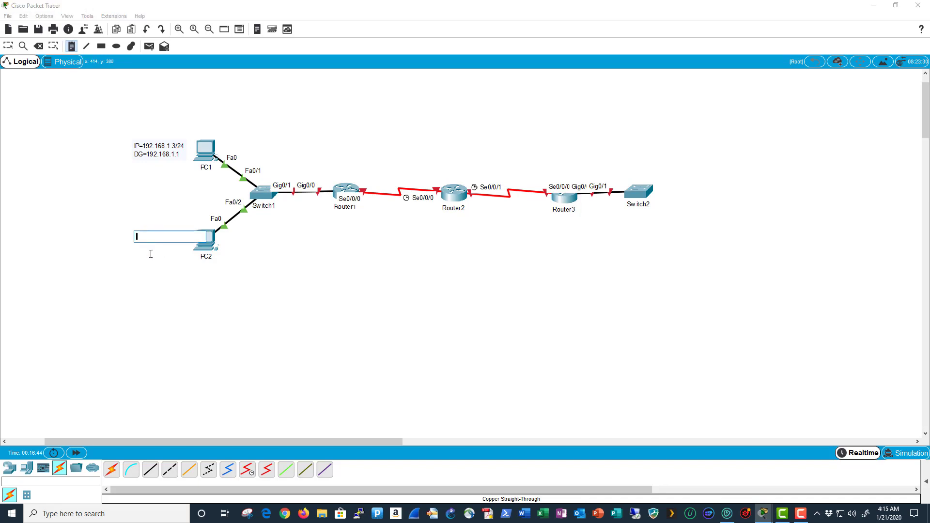
type("IP=192.168.1.4/24")
key("Return")
type("DG=192.168.1.1")
left_click(7, 48)
left_click(153, 247)
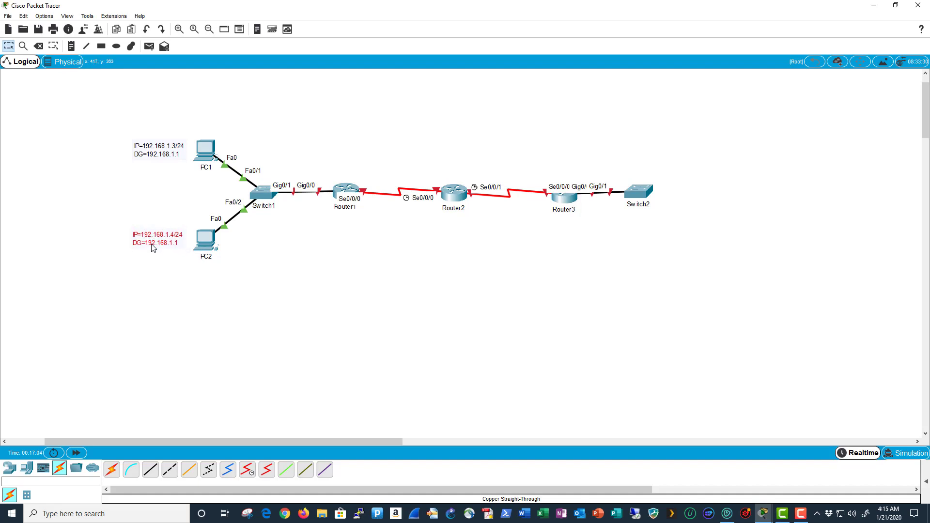
left_click(164, 268)
- Add a note under Switch1 reading IP=192.168.1.2/24 and DG=192.168.1.1
key("n")
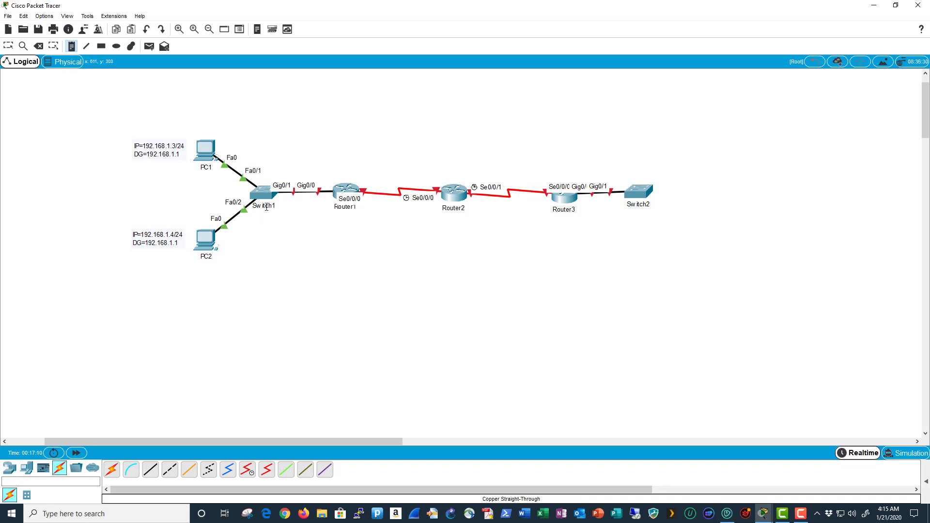
left_click(250, 221)
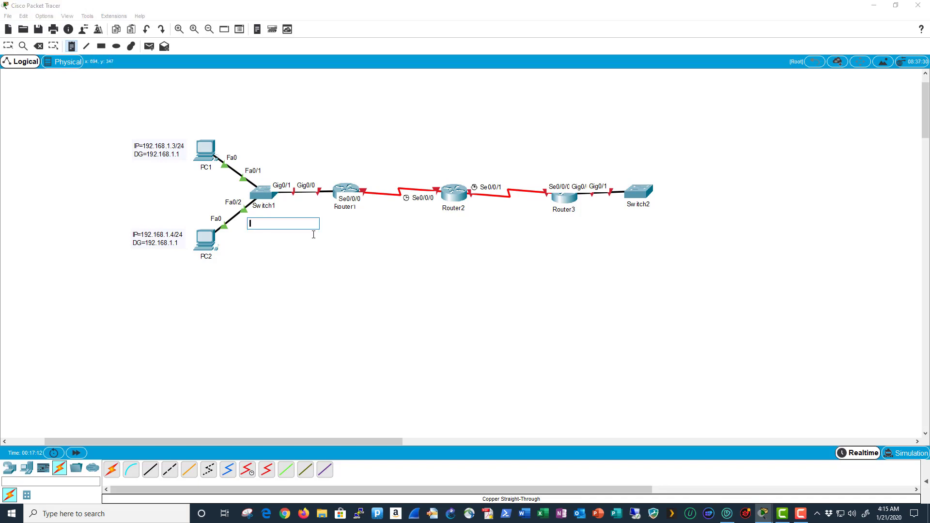
type("IP=192.168.1.2/24")
key("Return")
type("DG=192.168.1.1")
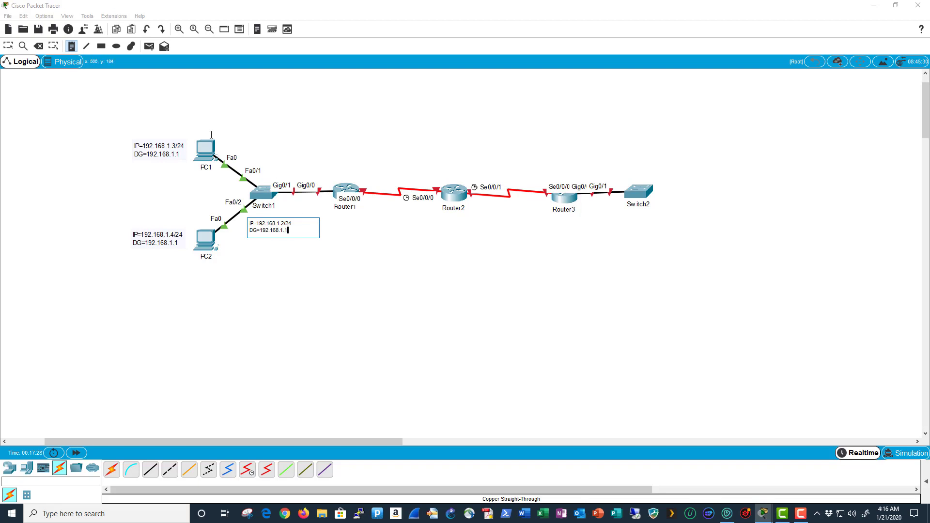
left_click(8, 46)
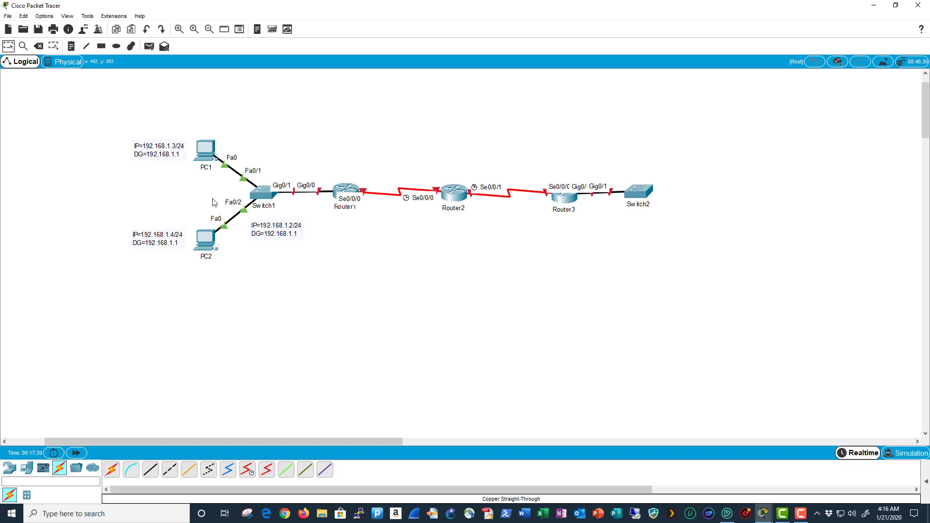
left_click_drag(280, 232, 274, 227)
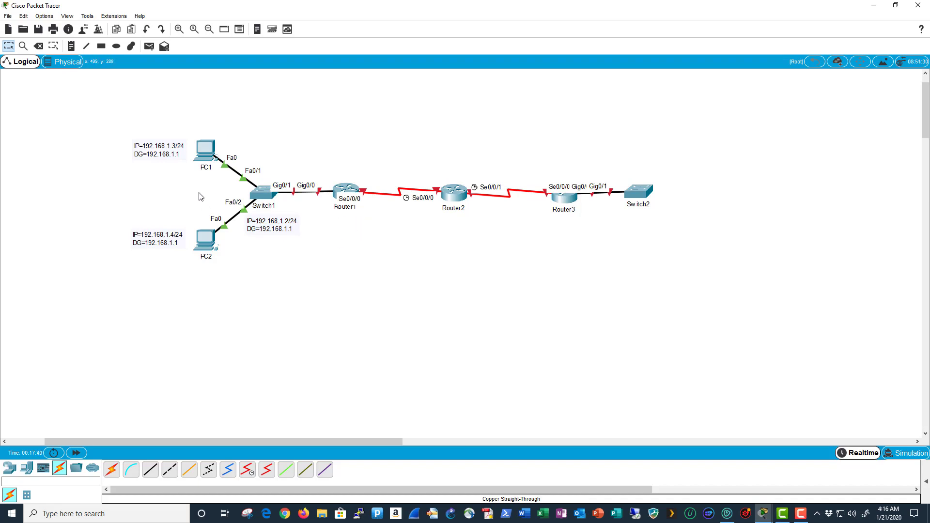
key("n")
left_click(333, 224)
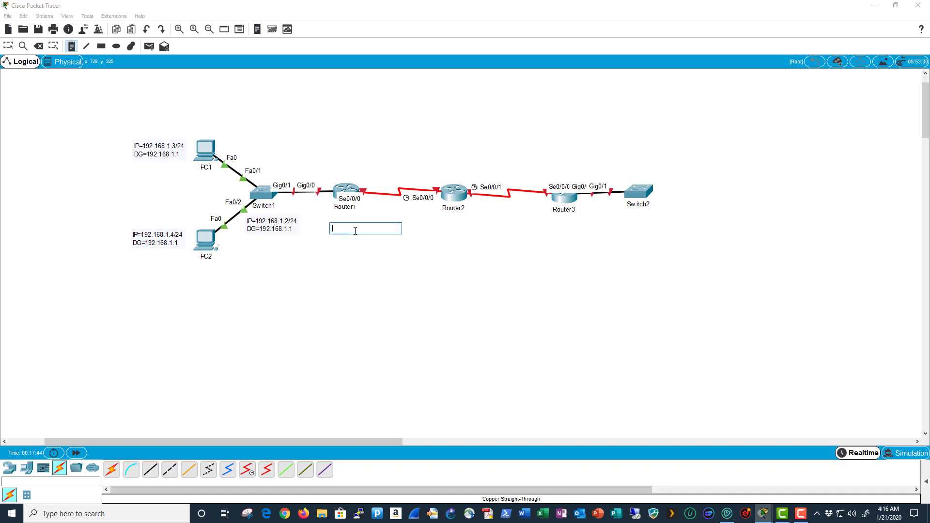
- Enter Router1's lines Gig0/0=192.168.1.1/24, Se0/0/0=193.168.2.1/30 and Lo0=1.1.1.1/32
type("Gig0/0=192.168.1.1/")
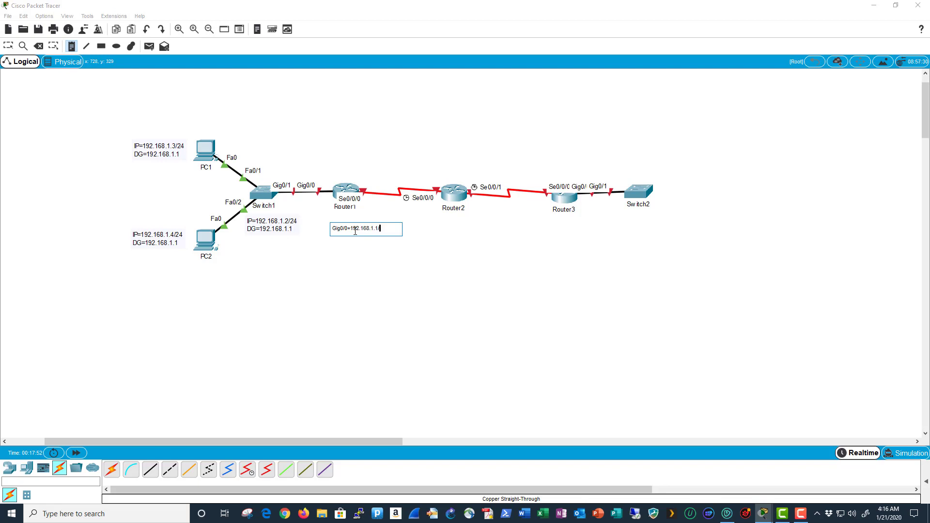
type("24")
key("Return")
type("Se0/0/0=193.168.2.1/")
type("30")
key("Return")
type("Lo0")
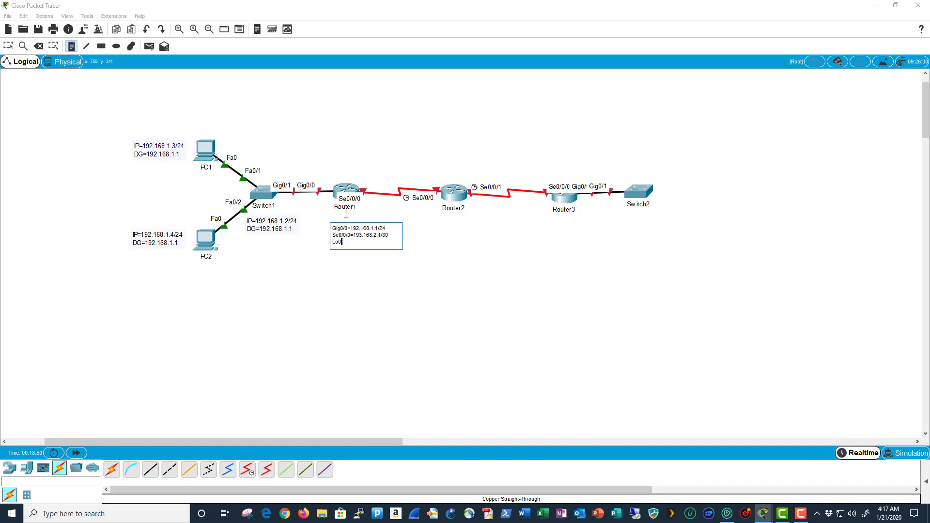
type("=")
type("1.1.1.1/32")
- Move Router1's addressing note up and left so it sits just beneath Router1
left_click(7, 47)
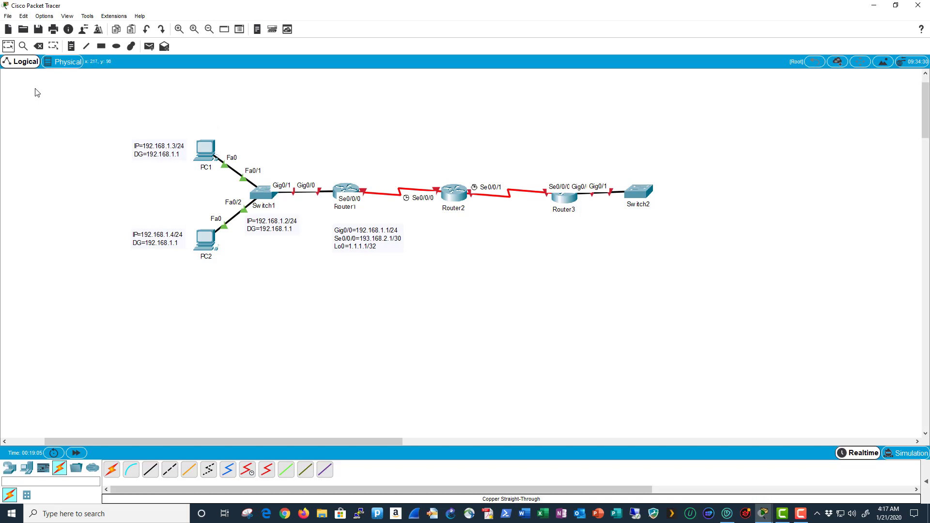
left_click_drag(353, 241, 333, 229)
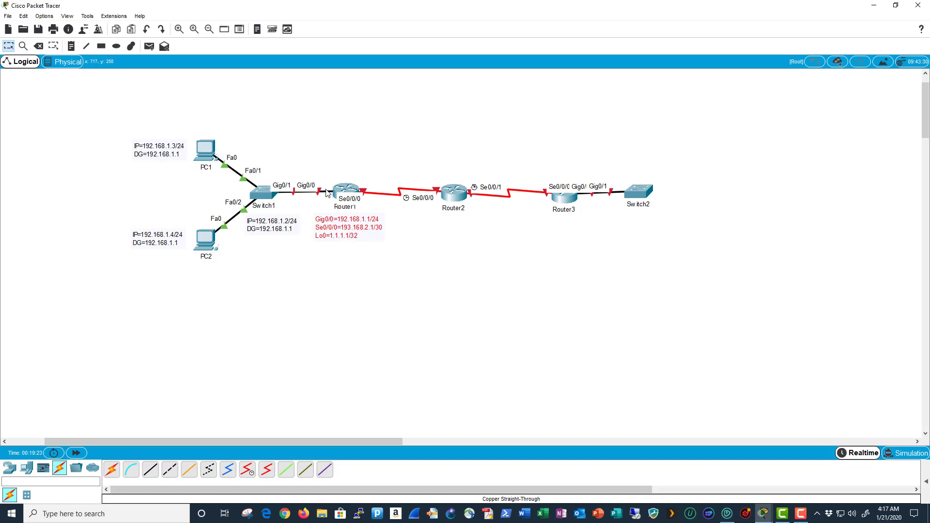
left_click(343, 246)
- Note under Router2: Se0/0/0=193.168.2.2/30, Se0/0/1=193.168.3.1/30, Lo0=2.2.2.2/32
key("n")
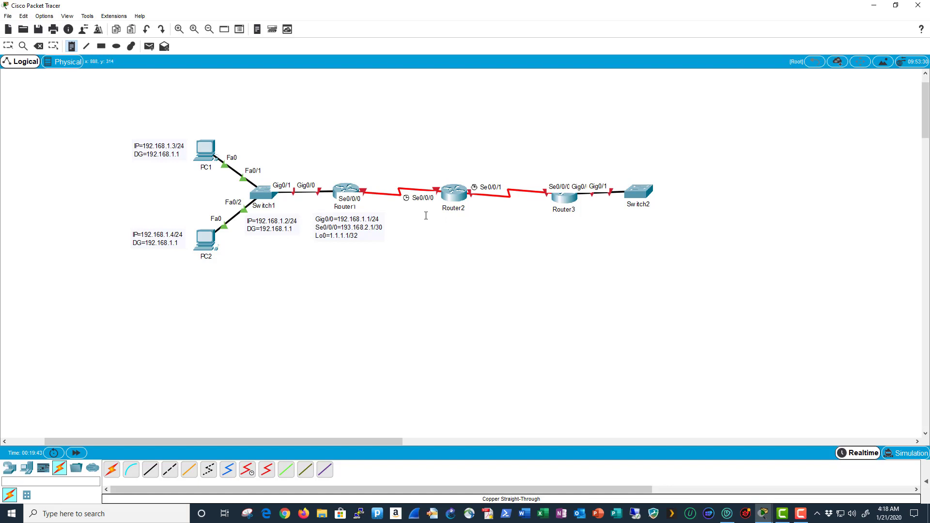
left_click(425, 215)
type("S")
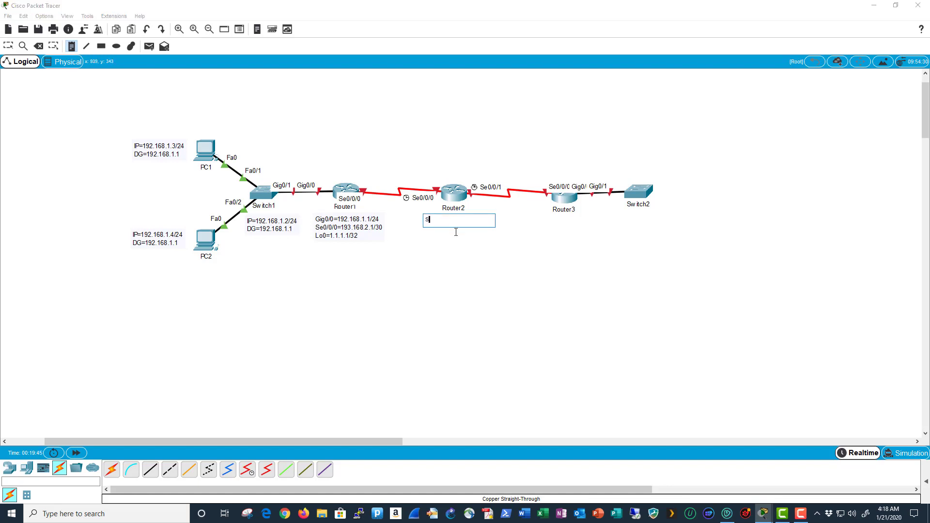
type("e0/0/0=193.168.2.2/30")
key("Return")
type("Se0/0")
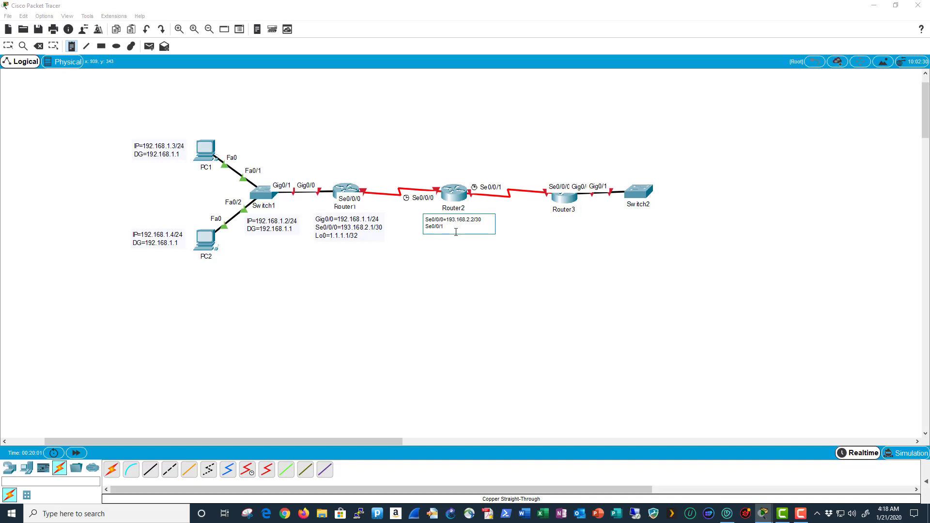
type("/1=193.168.3.1/30")
key("Return")
type("Lo0=2.2.2.2/32")
left_click(11, 47)
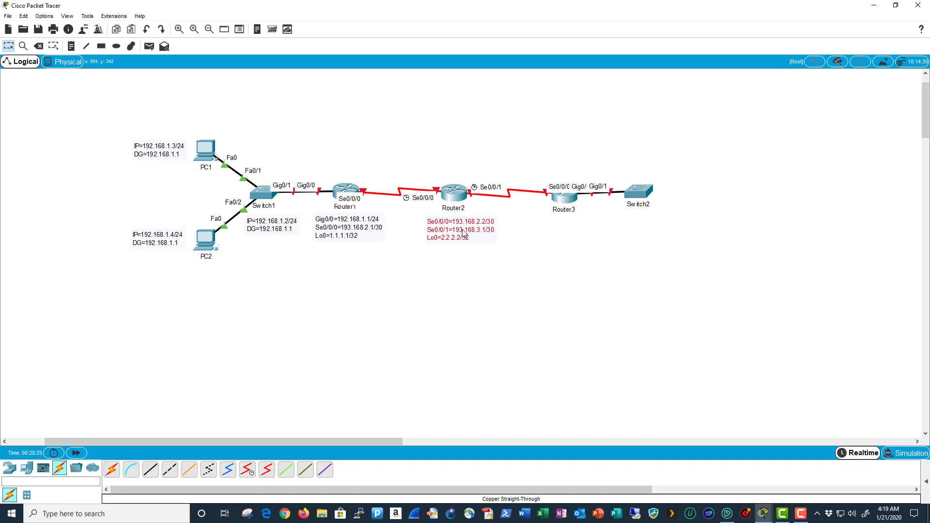
left_click_drag(462, 233, 456, 231)
left_click(486, 257)
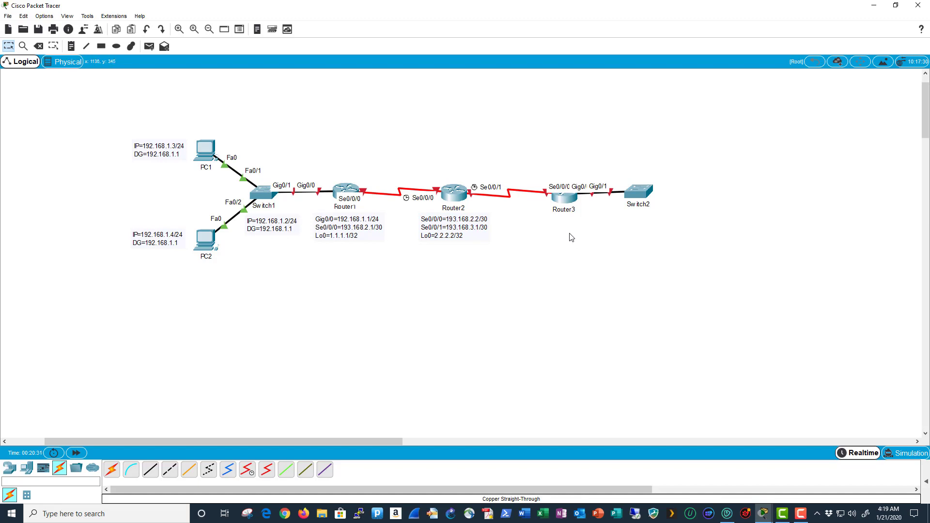
- Note under Router3: Se0/0/0=193.168.3.2/30, Gig0/0=192.168.4.1/24, Lo0=3.3.3.3/32
key("n")
left_click(540, 219)
type("Se0/0/0")
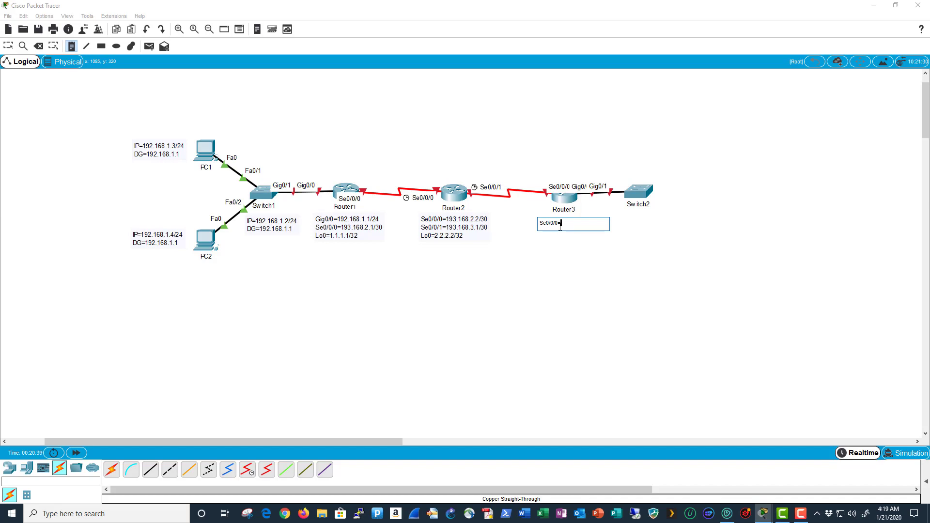
type("=193.168.3.2/30")
key("Return")
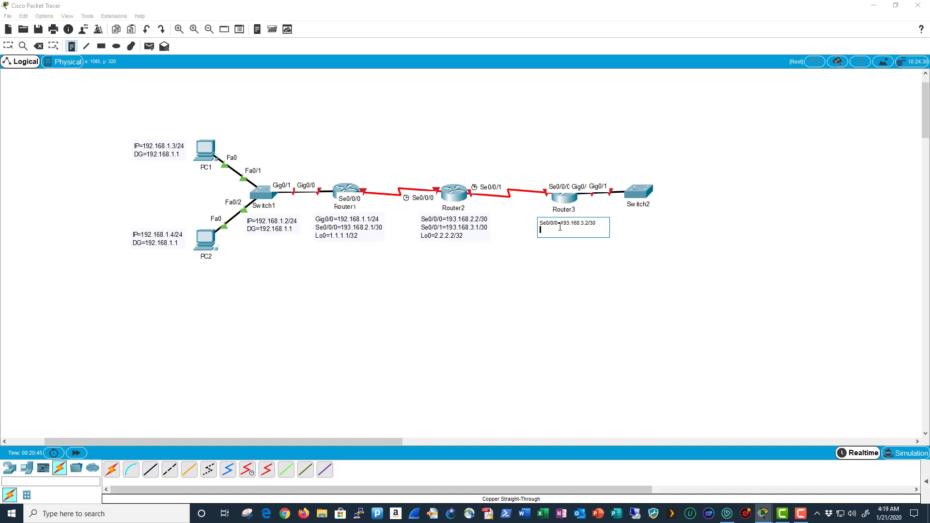
type("Gig0/0=192.168.4.1/24")
key("Return")
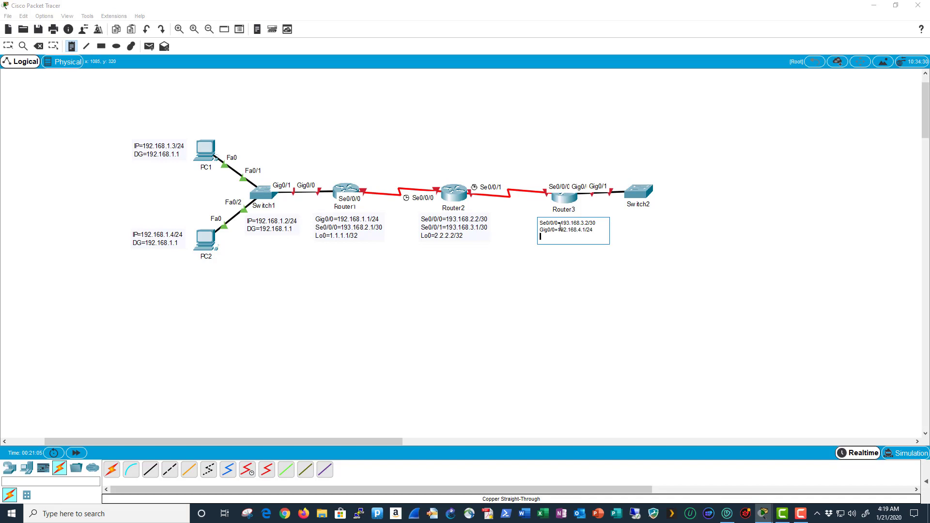
type("Lo0=3.3.3.3/32")
left_click(586, 260)
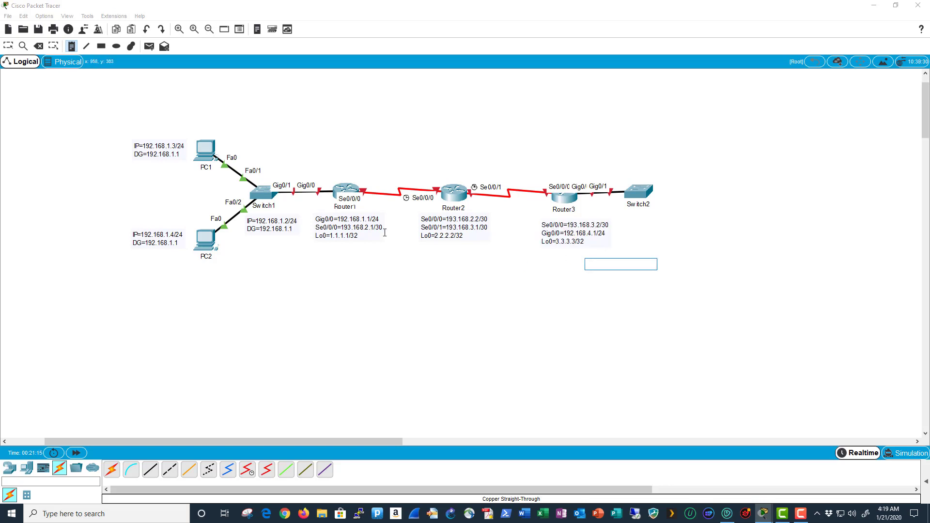
left_click(8, 46)
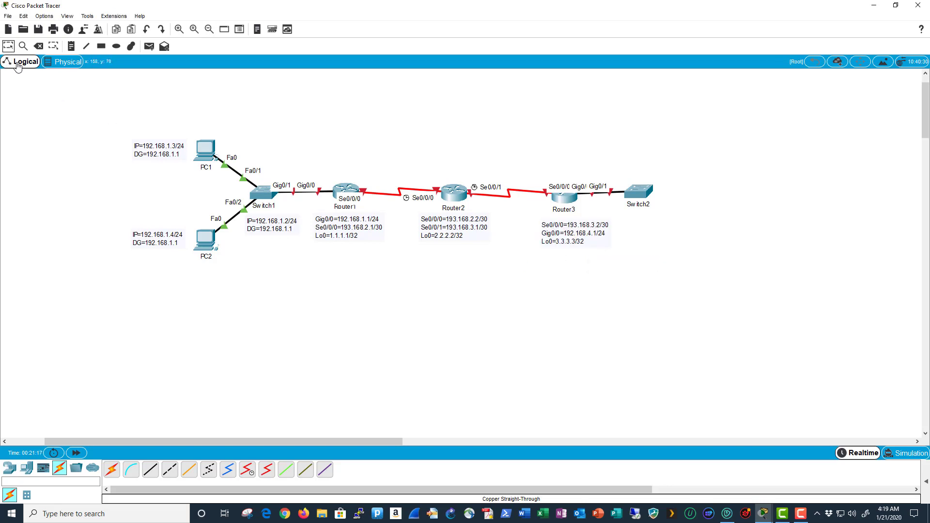
left_click_drag(565, 234, 558, 227)
left_click(567, 257)
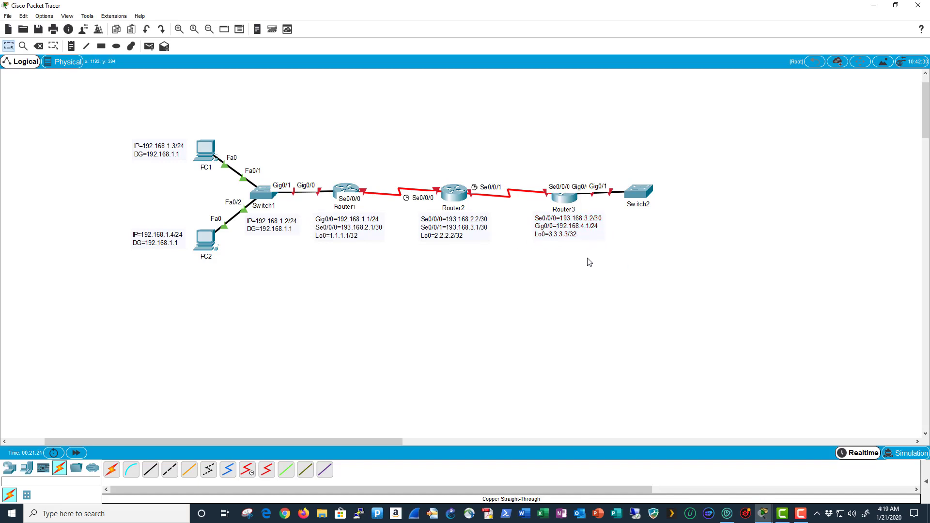
- Add a note near Switch2 reading IP=192.168.4.2/24 and DG=192.168.4.1
key("n")
left_click(631, 221)
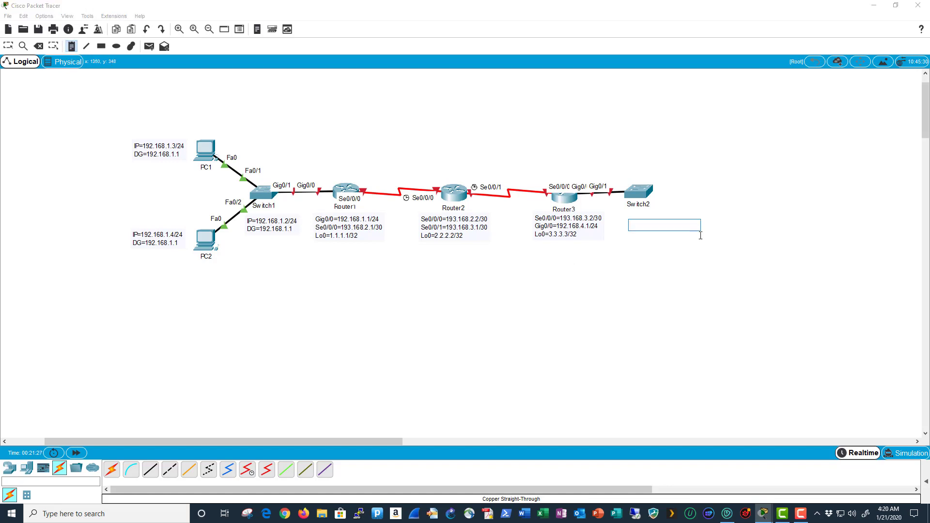
type("IP=192.168.4.2/24")
key("Return")
type("DG=192.168")
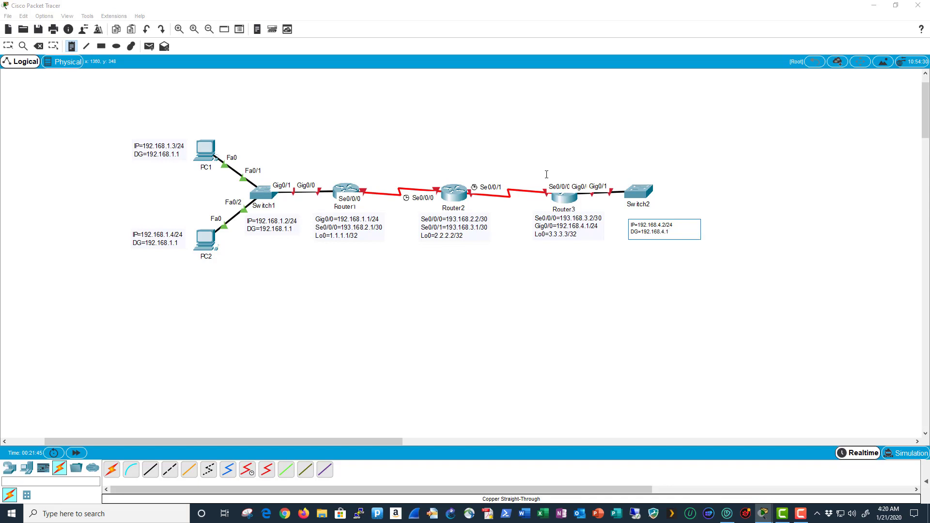
left_click(8, 46)
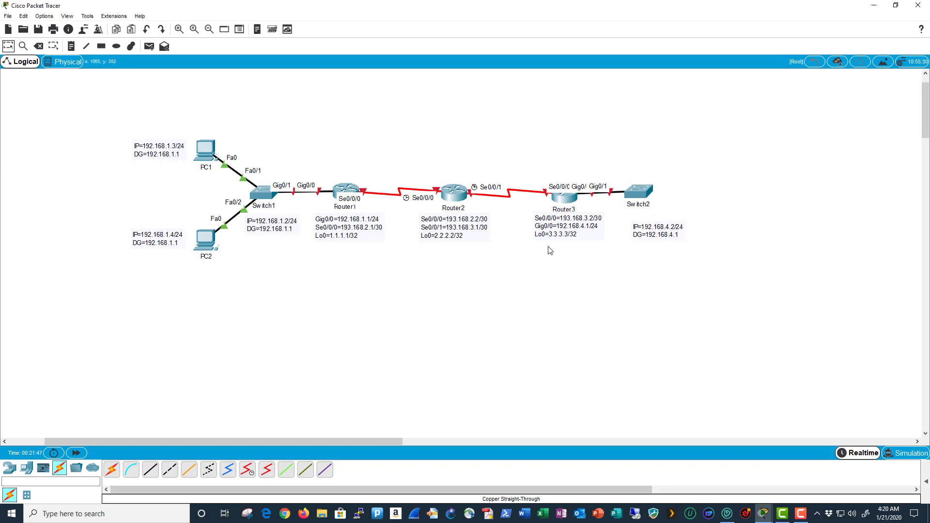
- Move the note up under Switch2 and shift Switch2 slightly right
left_click_drag(658, 236, 640, 227)
left_click(635, 248)
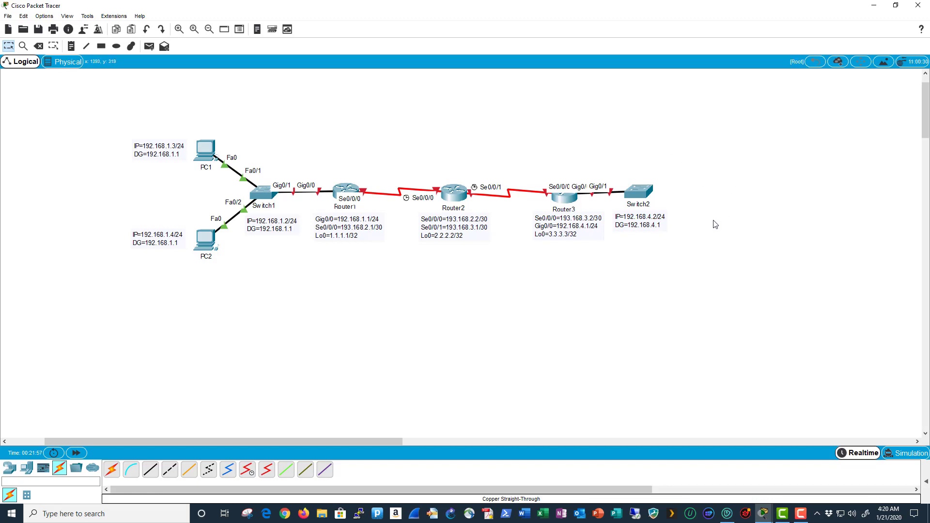
left_click_drag(635, 193, 650, 225)
left_click(646, 220)
left_click(637, 261)
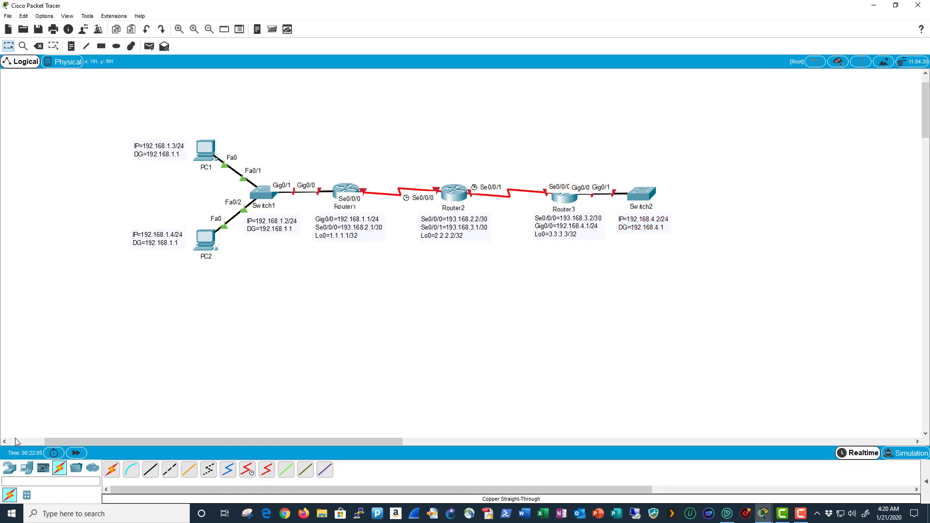
- Place two PCs (PC3, PC4) to the right of Switch2 and a server above it
left_click(27, 468)
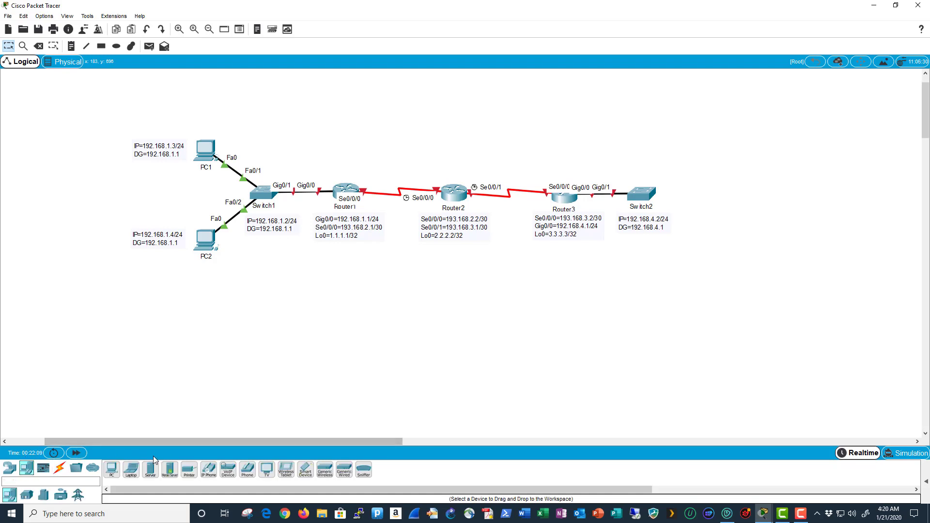
left_click(112, 470)
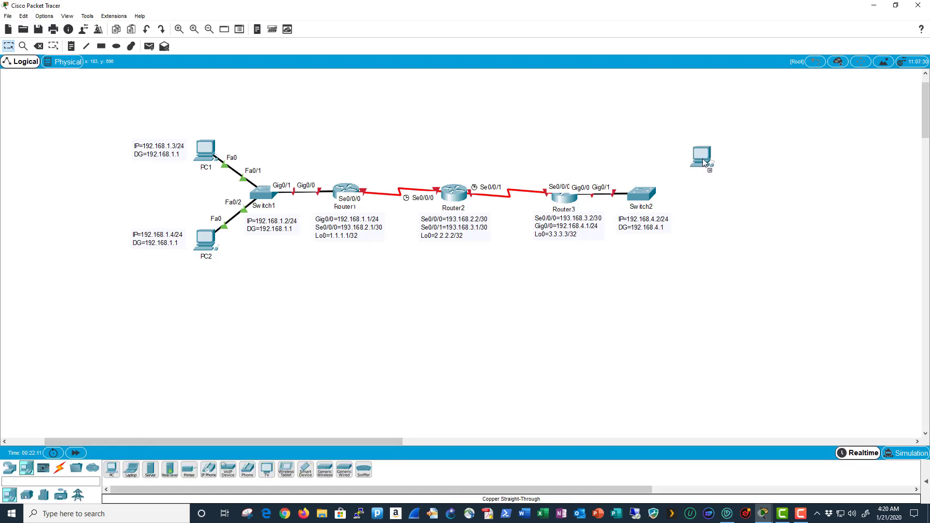
left_click(709, 158)
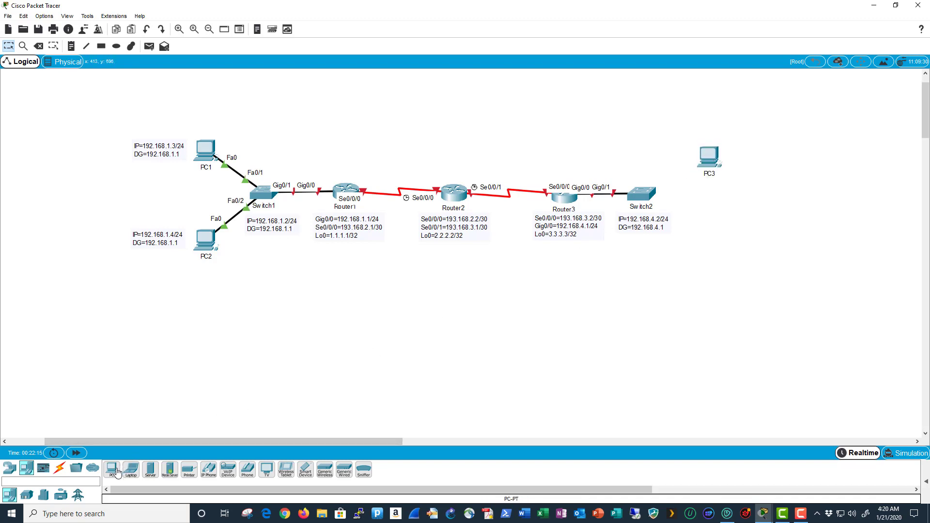
left_click(117, 473)
left_click(710, 226)
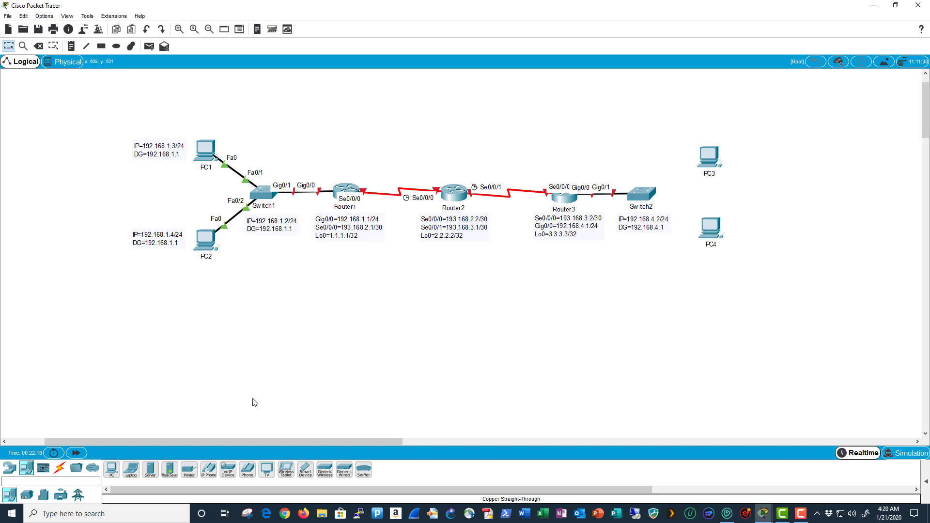
left_click(151, 469)
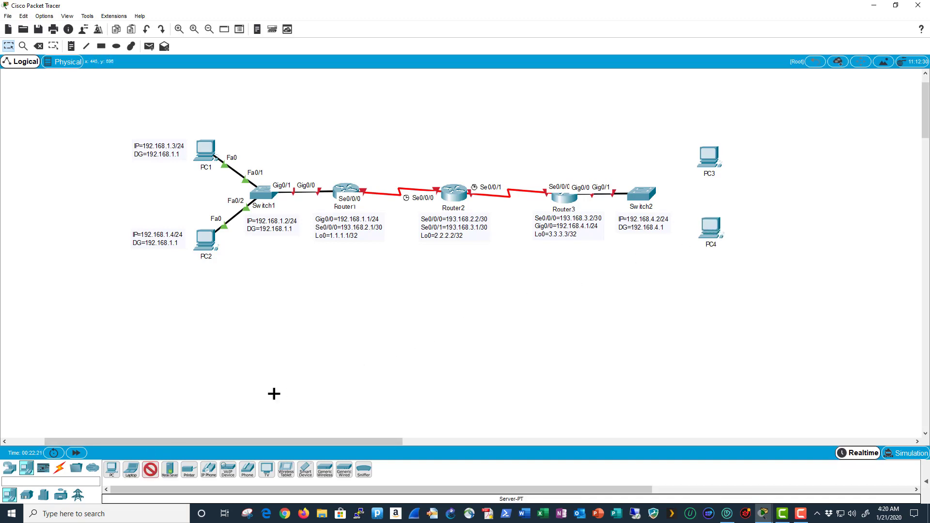
left_click(642, 117)
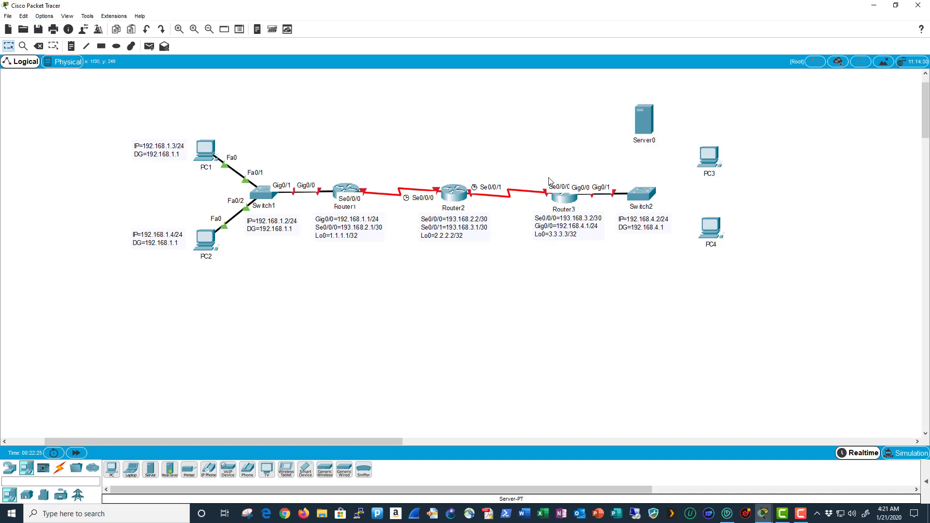
- Rename the new server from Server0 to Server1 in its global settings
left_click(647, 127)
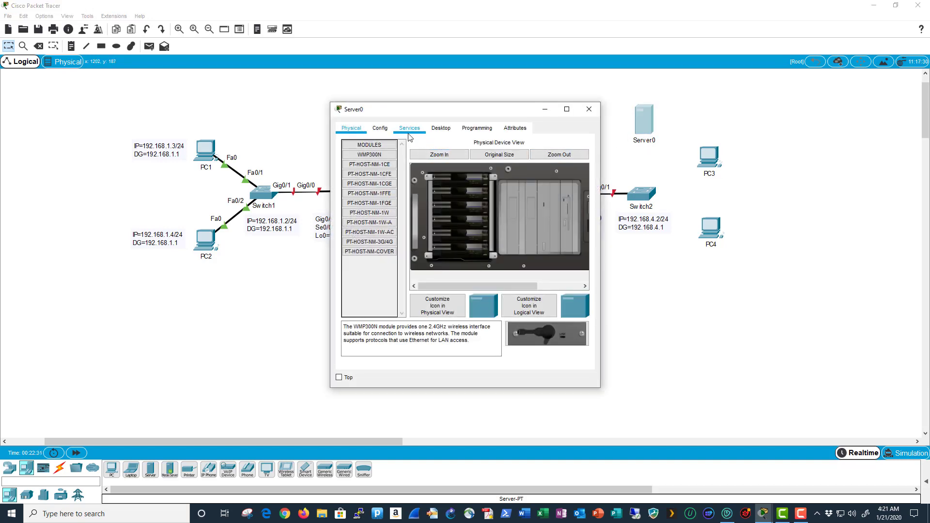
left_click(387, 130)
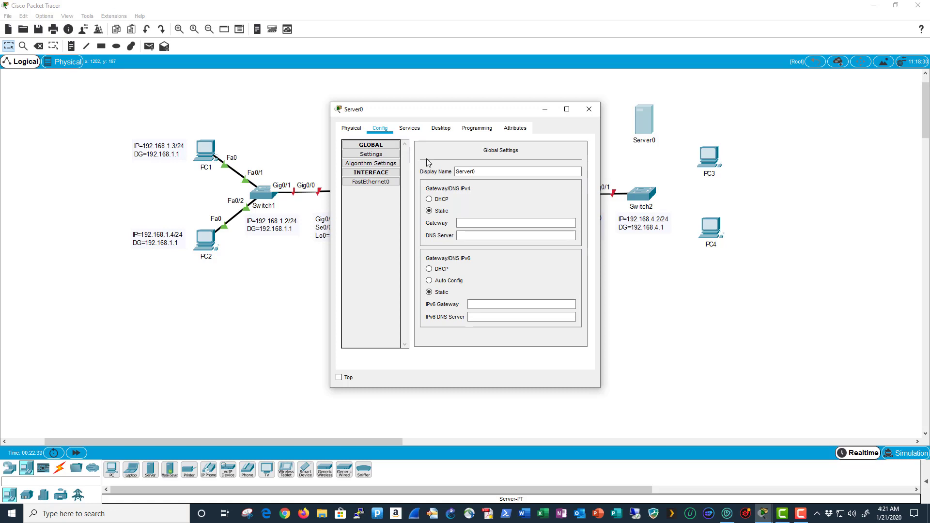
left_click(474, 172)
key("BackSpace")
type("1")
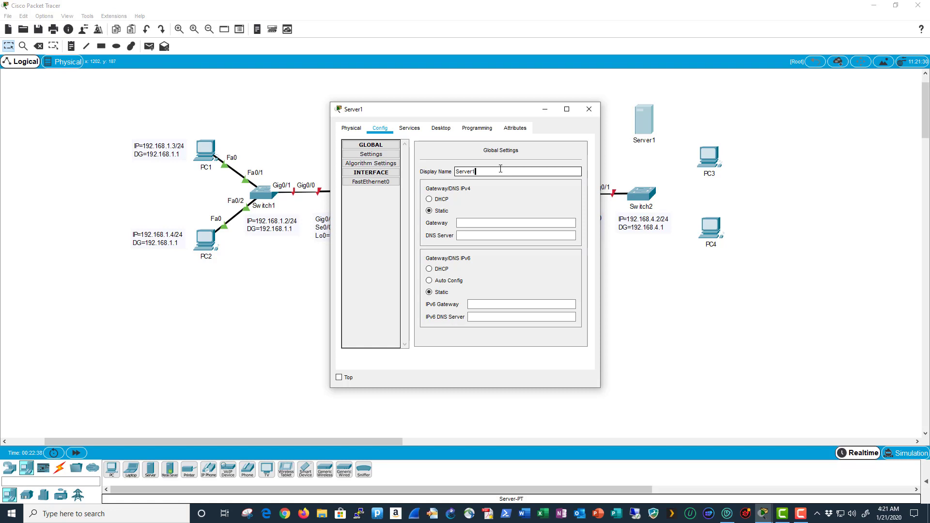
- Give Server1 IP 192.168.4.5, mask 255.255.255.0 and gateway 192.168.4.1, then close its window
left_click(445, 129)
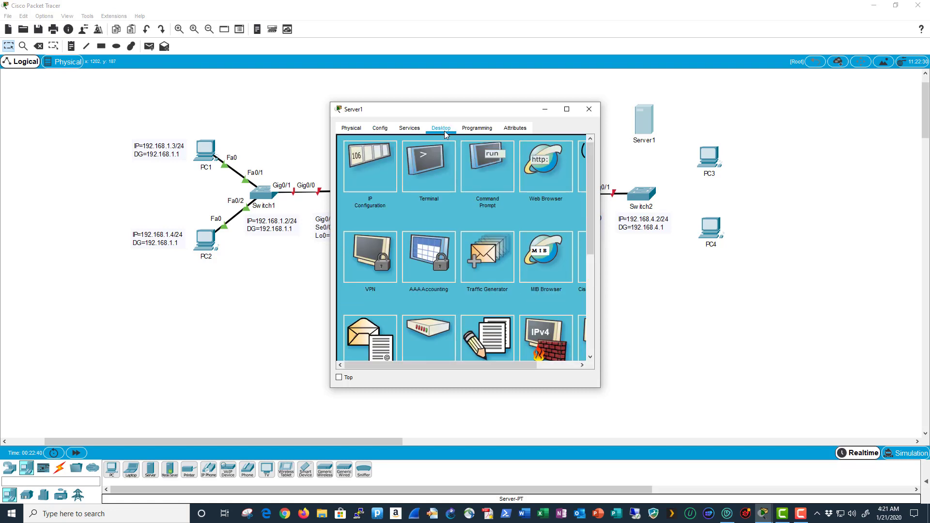
left_click(391, 181)
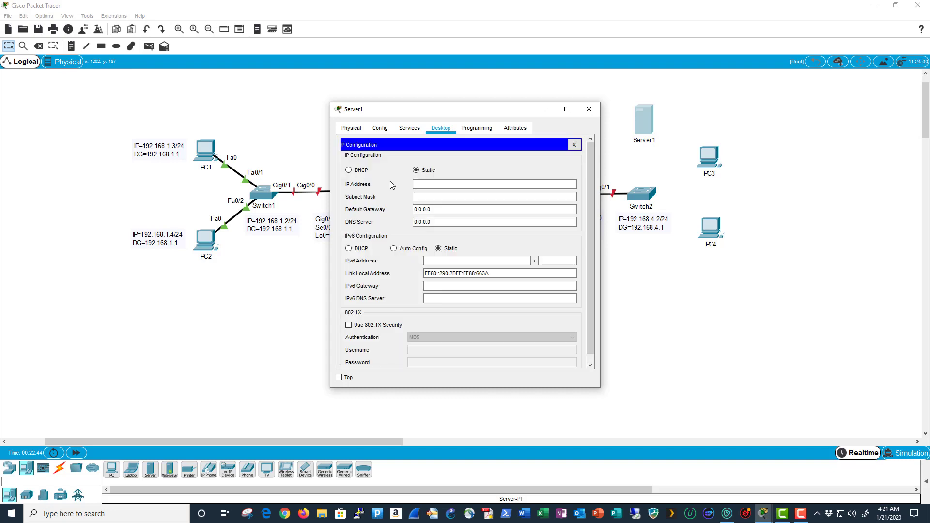
left_click(434, 185)
type("192.168")
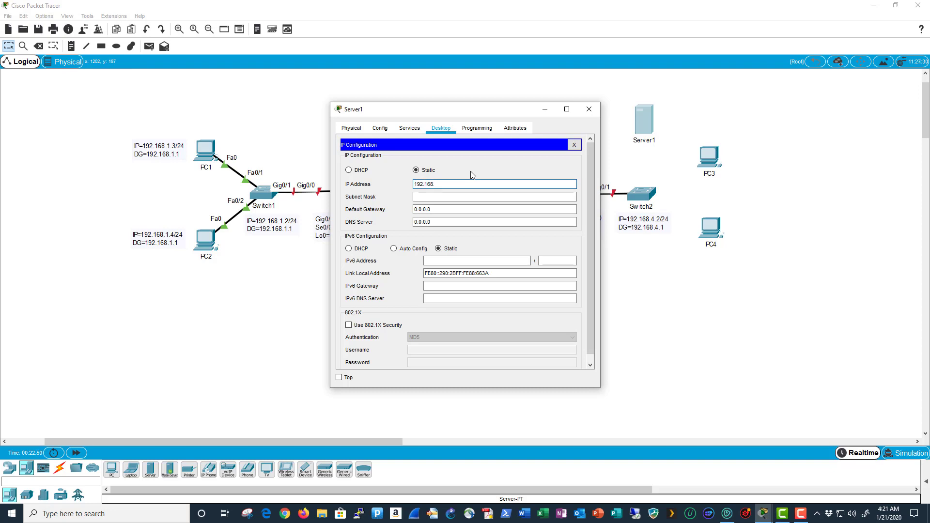
type(".4.5")
key("Tab")
key("Tab")
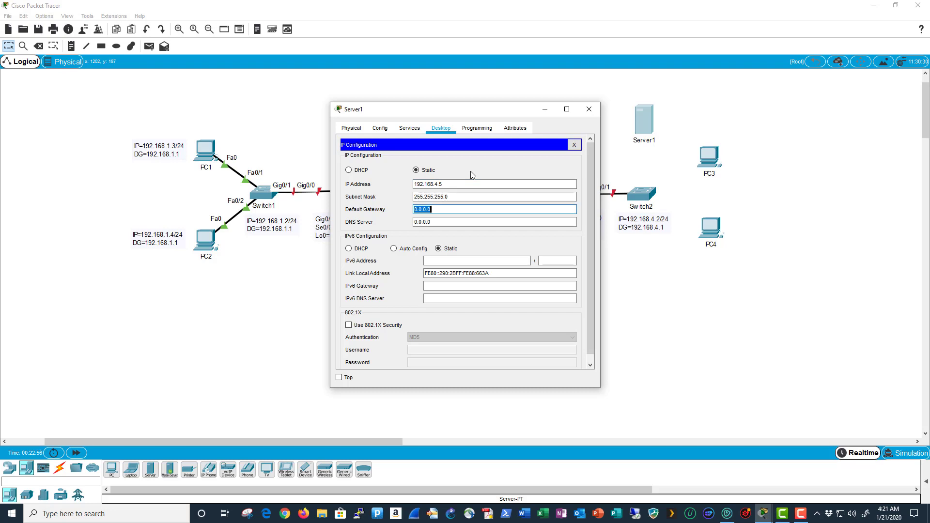
type("192.168.4.1")
left_click(573, 145)
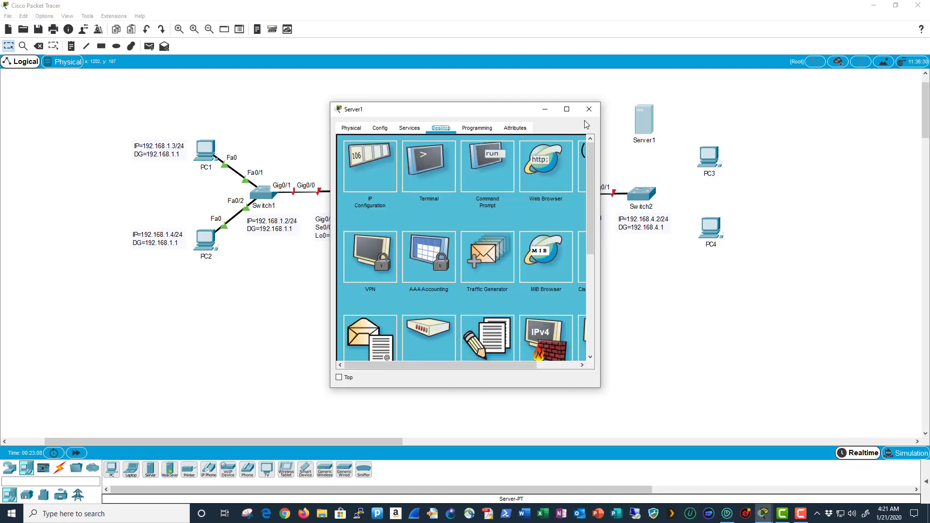
left_click(588, 109)
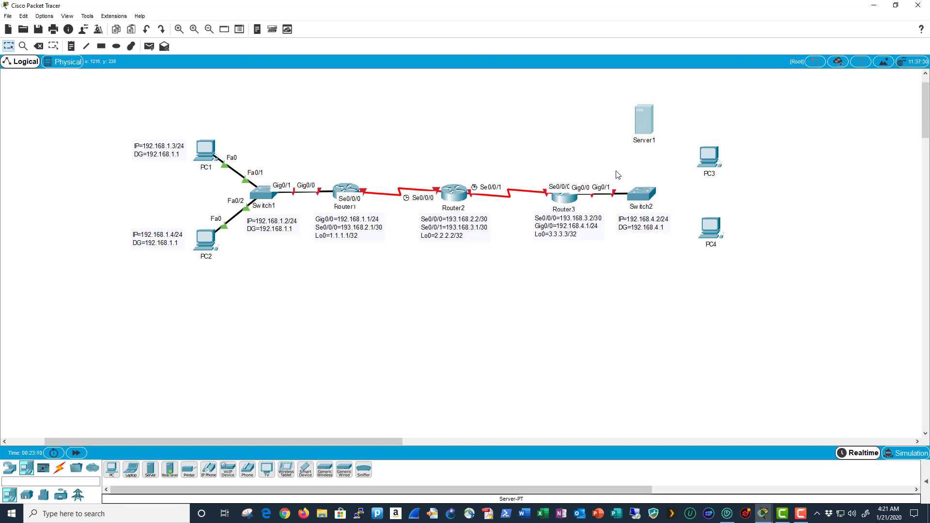
- Add a note beside Server1 reading IP=192.168.4.5/24 and DG=192.168.4.1
key("n")
left_click(666, 109)
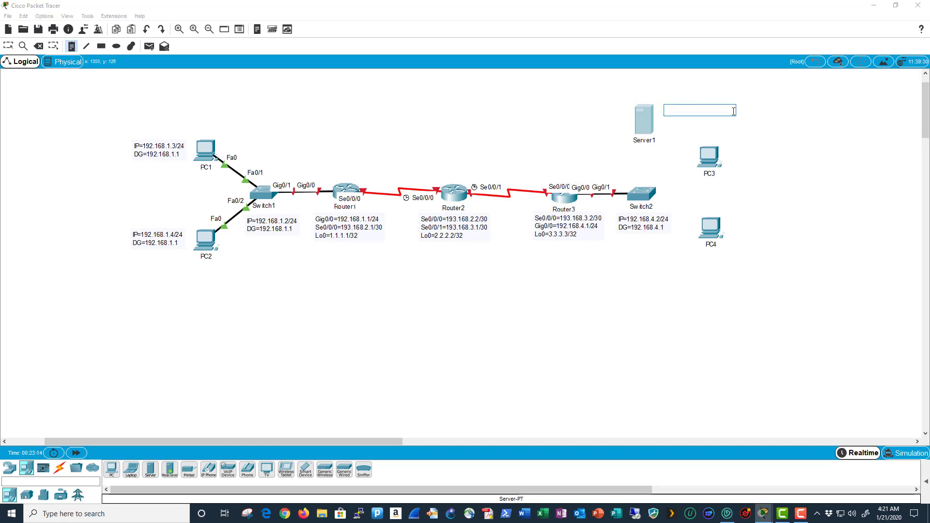
type("IP=")
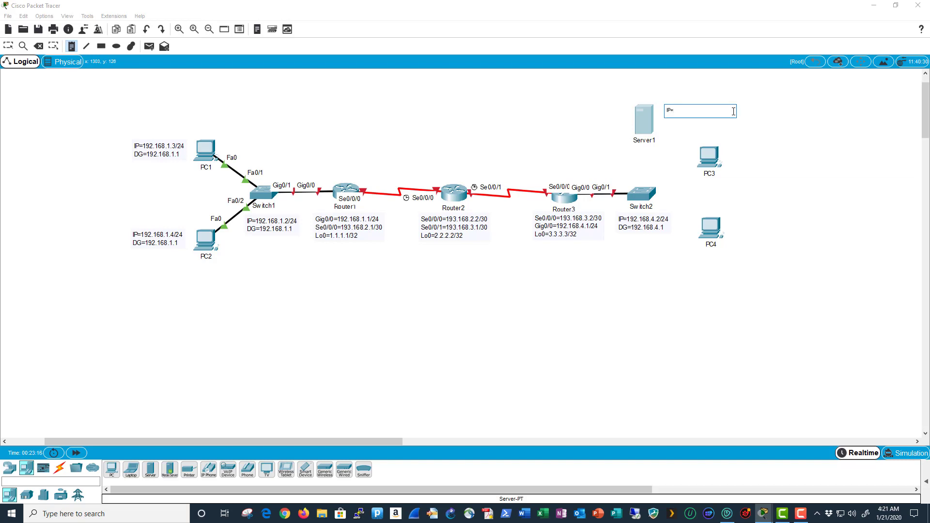
type("192.168.4.5/24")
key("Return")
type("DG=192.168.4")
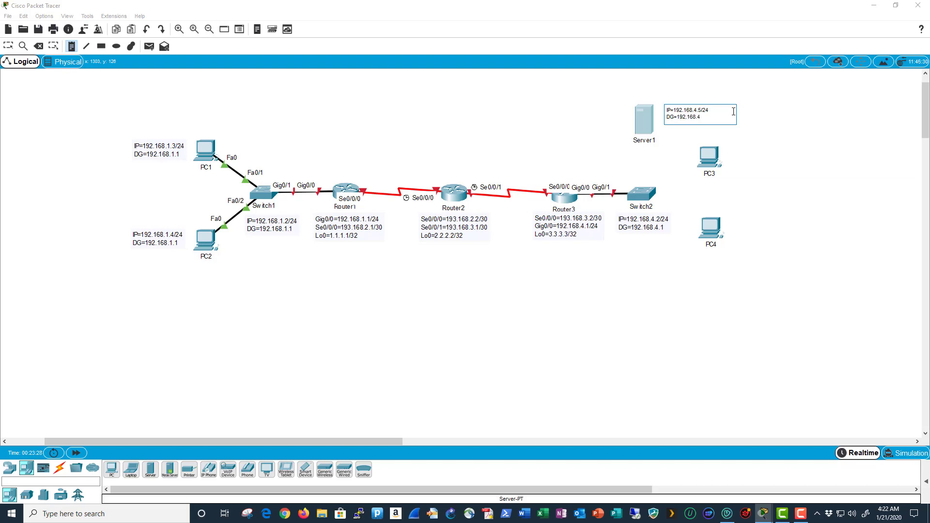
type(".1")
left_click(8, 46)
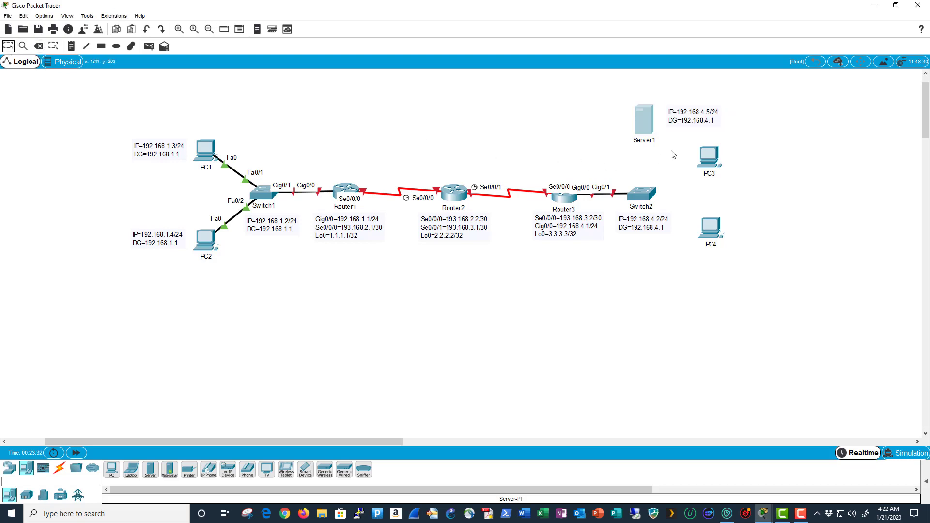
left_click_drag(690, 122, 686, 122)
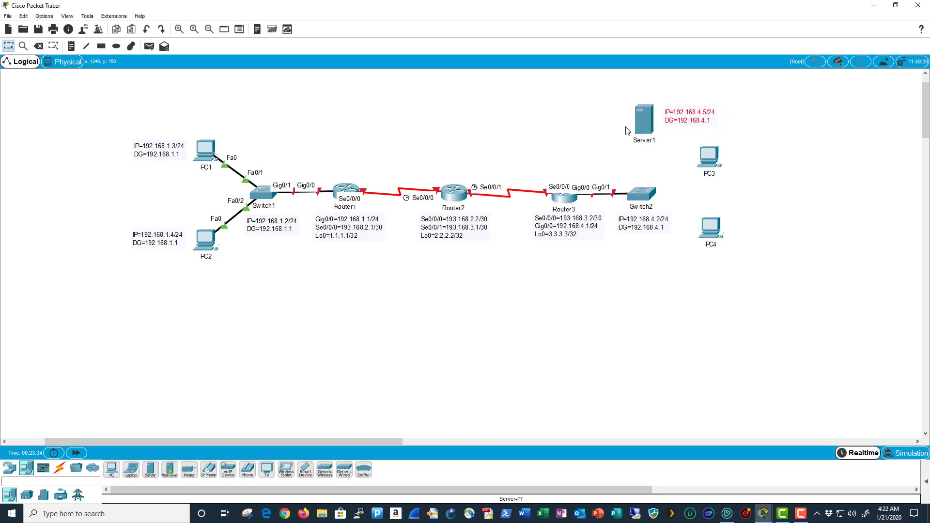
left_click(605, 133)
- Enter 192.168.4.3/24 as PC3's IP address and dismiss the invalid-address error
left_click(709, 157)
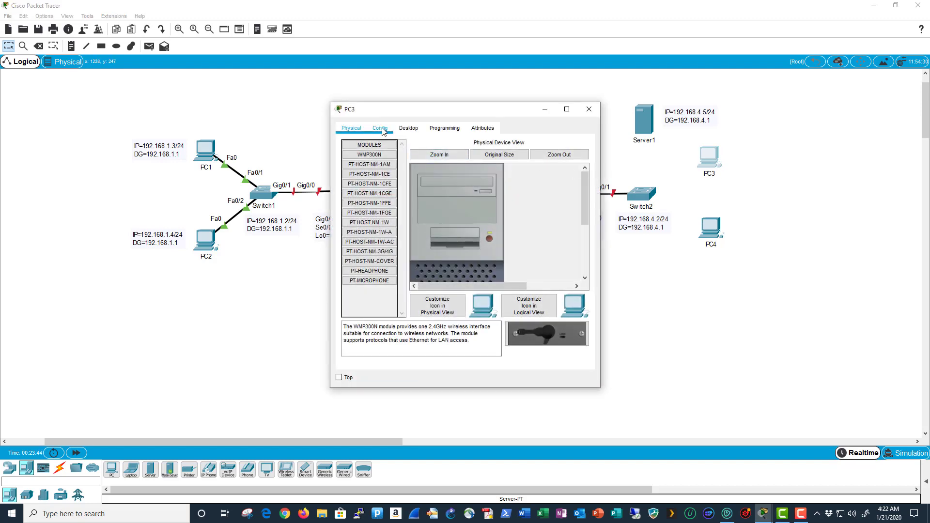
left_click(408, 129)
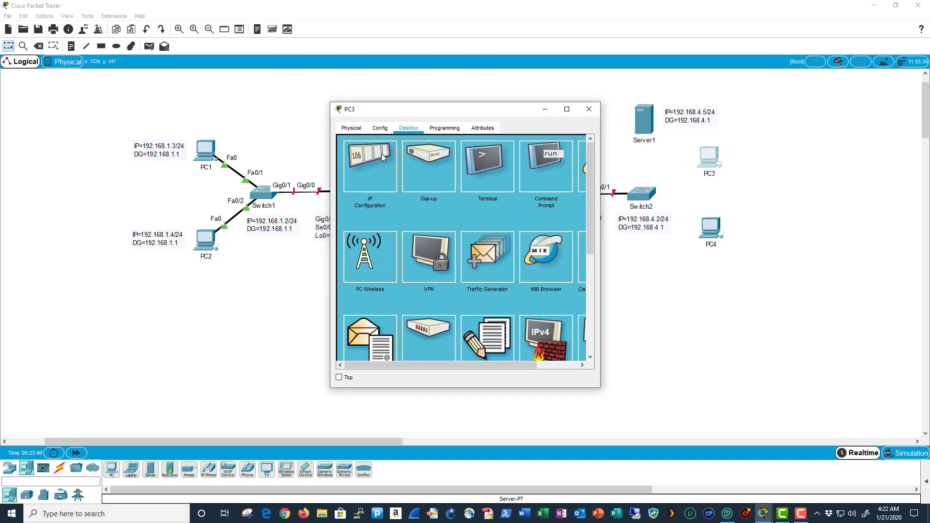
left_click(368, 169)
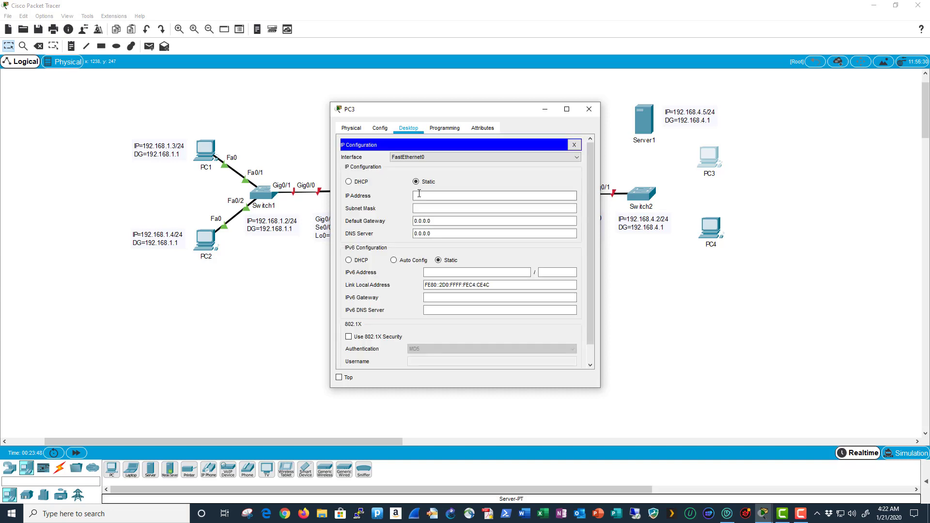
type("192.168")
type(".4.3/24")
key("Tab")
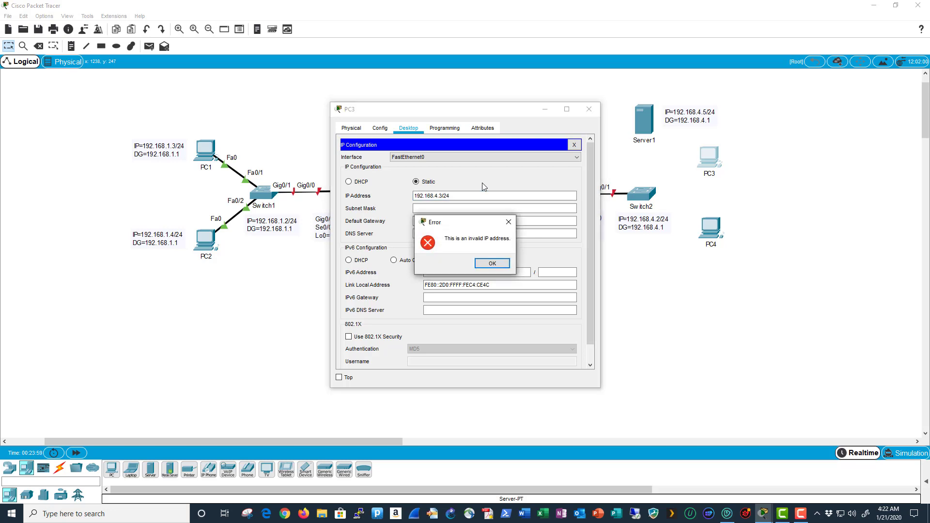
left_click(492, 263)
left_click(490, 264)
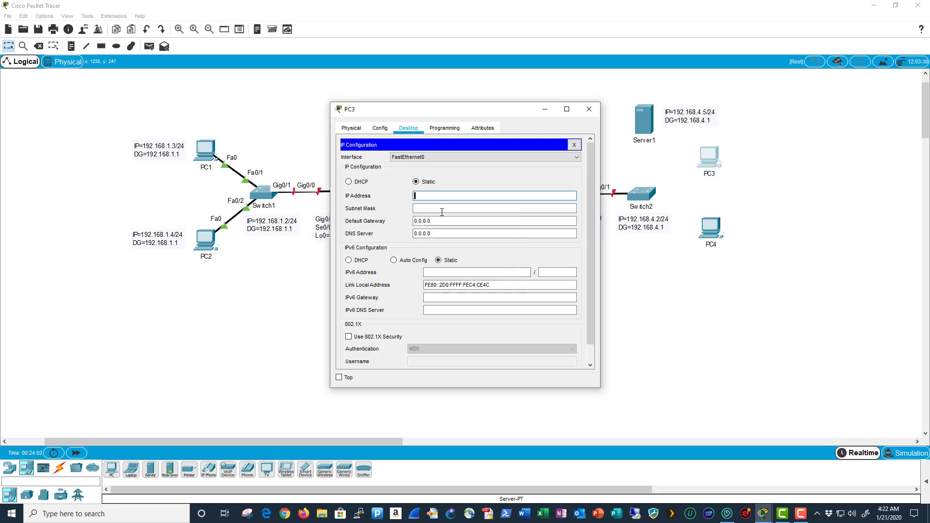
- Set PC3 to IP 192.168.4.3, mask 255.255.255.0, gateway 192.168.4.1, DNS 192.168.4.5
type("192.168.4.3")
key("Tab")
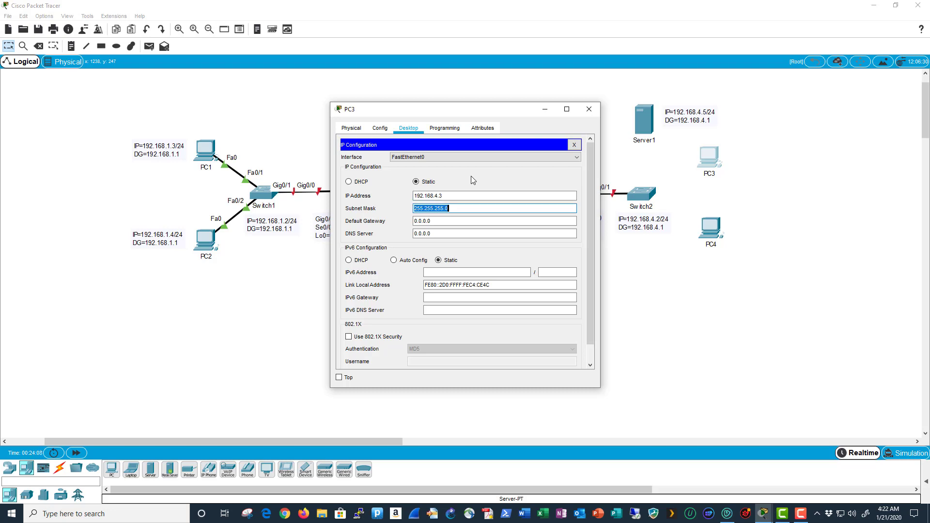
key("Tab")
type("192.168.4.1")
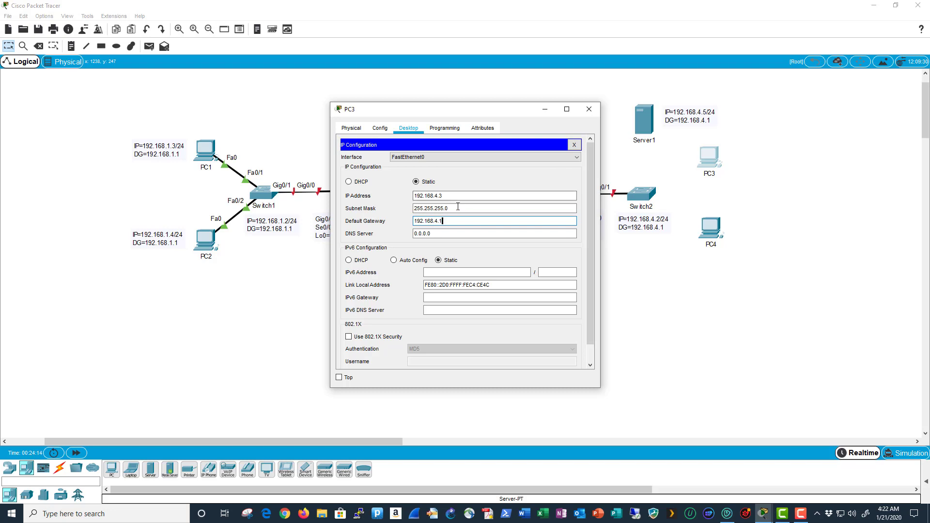
key("Tab")
type("1")
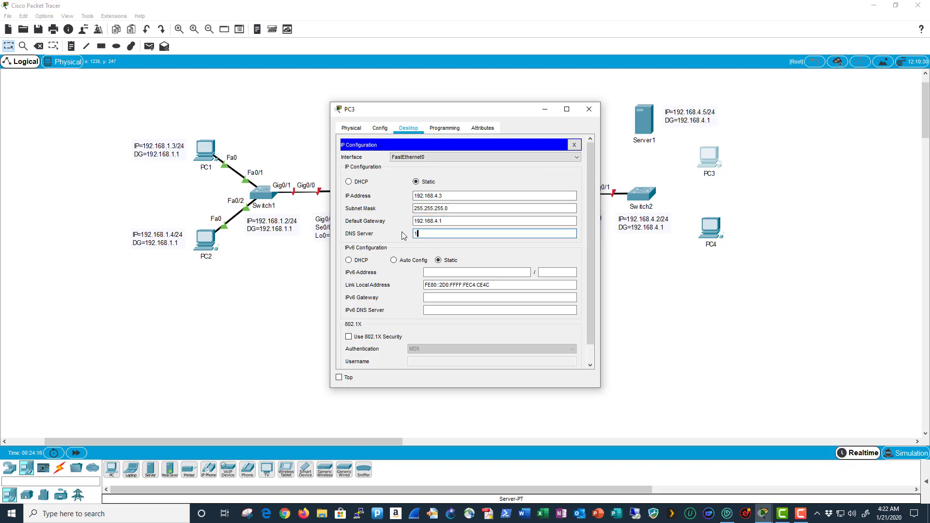
type("92.168.4.5")
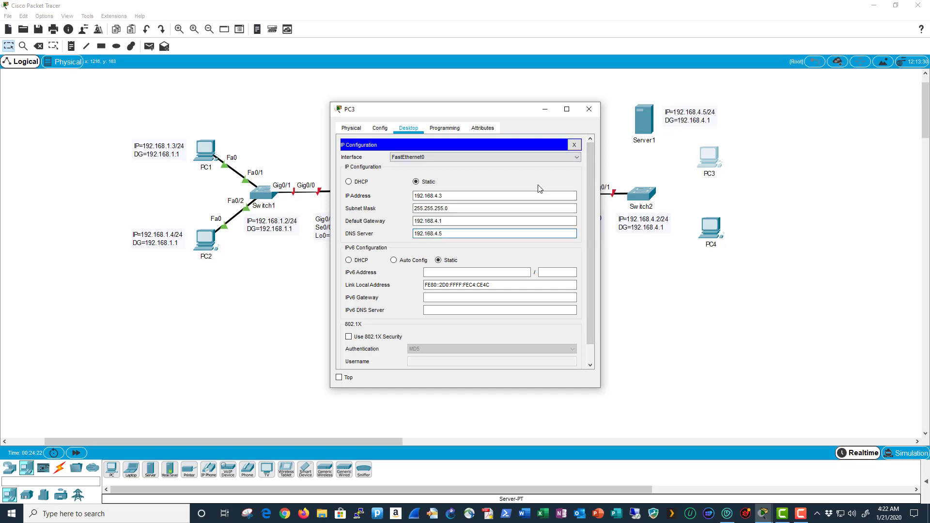
- Close PC3's IP Configuration panel and its device window
left_click(576, 146)
left_click(588, 110)
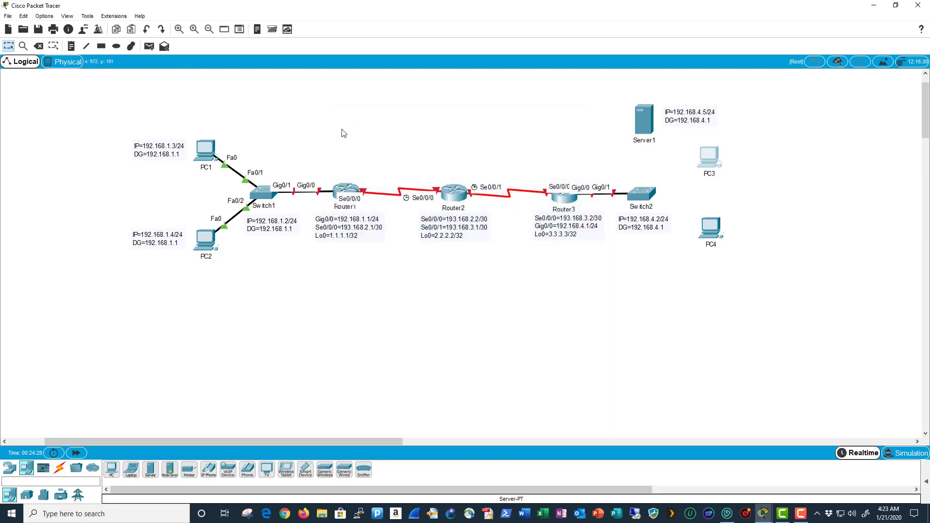
- Open PC4's IP Configuration and enter 192.168.4.4 as its IPv4 address
left_click(718, 232)
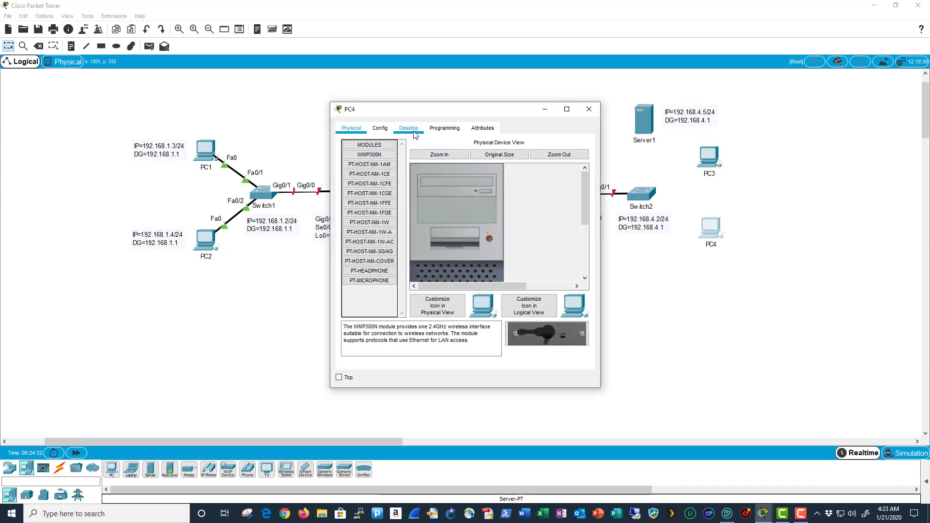
left_click(414, 132)
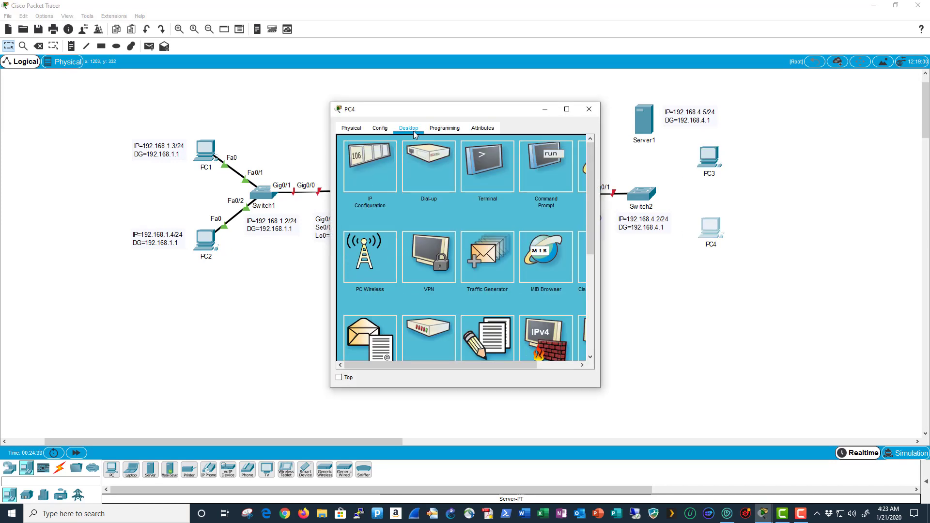
left_click(381, 175)
left_click(444, 194)
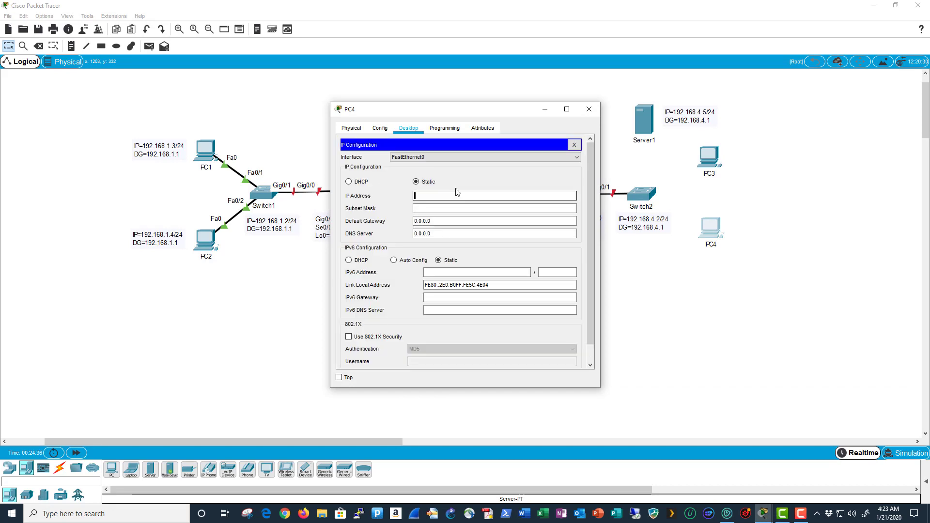
type("192.168.4.")
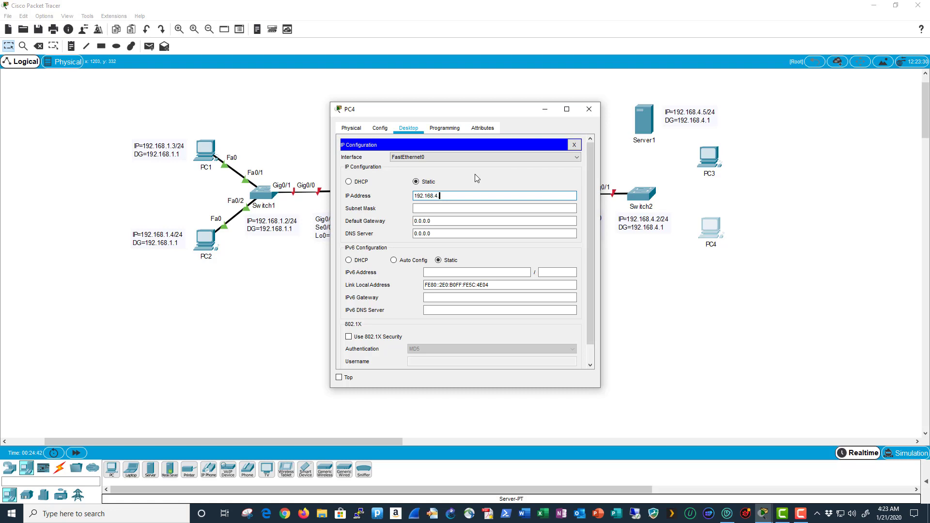
type("4")
- Give PC4 mask 255.255.255.0, gateway 192.168.4.1 and DNS 192.168.4.5, then close its window
key("Tab")
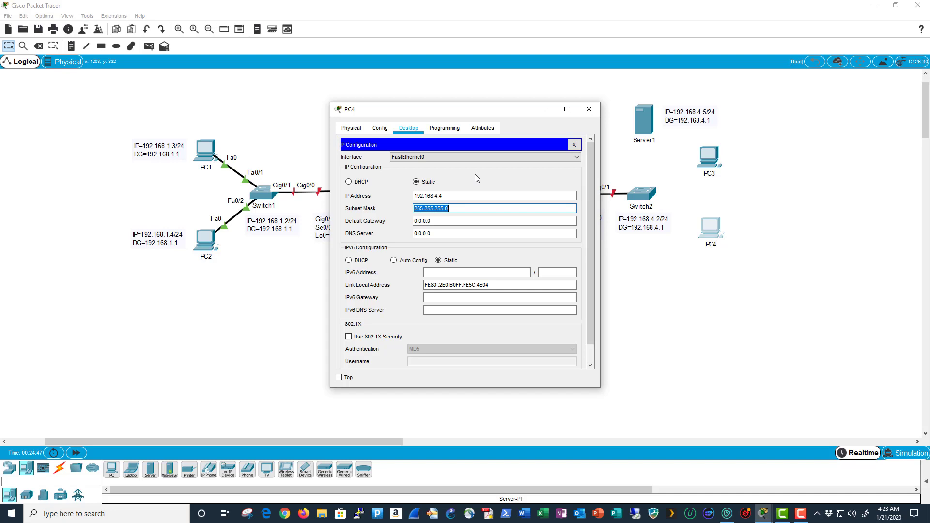
key("Tab")
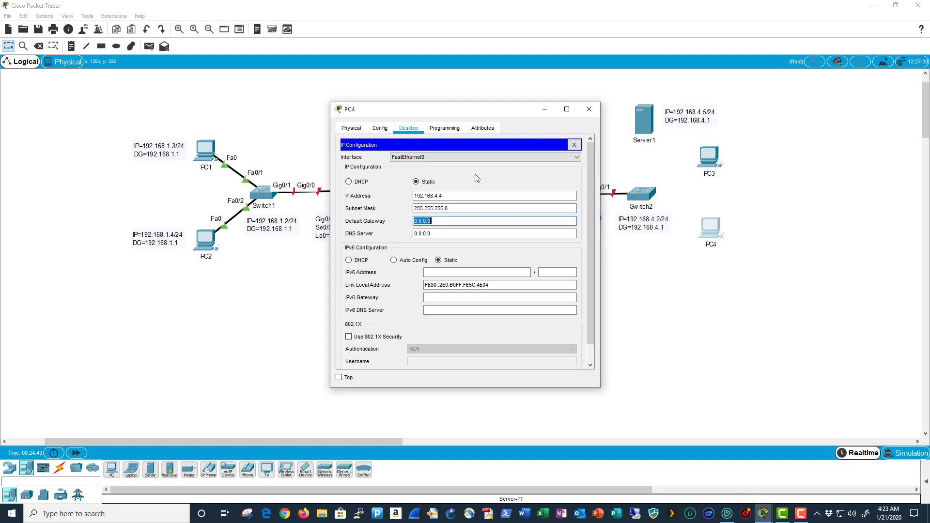
type("192.168.4.1")
key("Tab")
type("192")
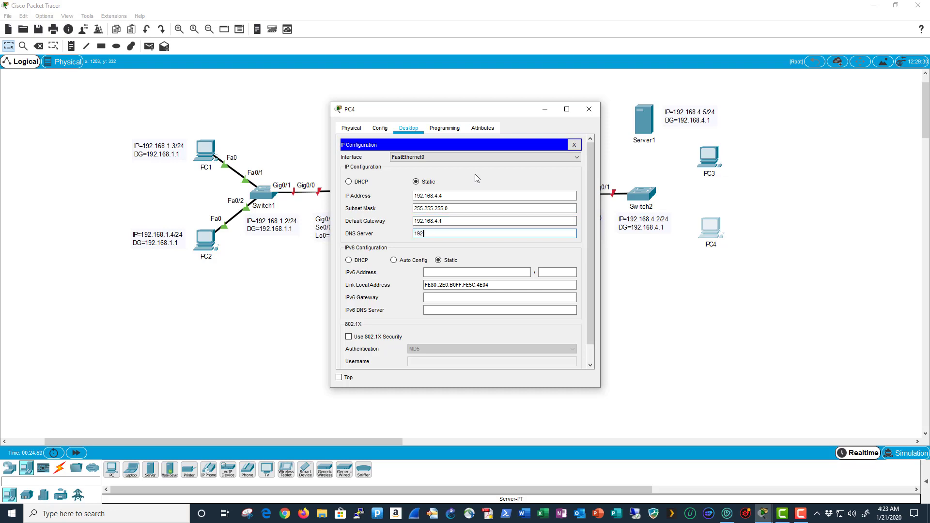
type("5")
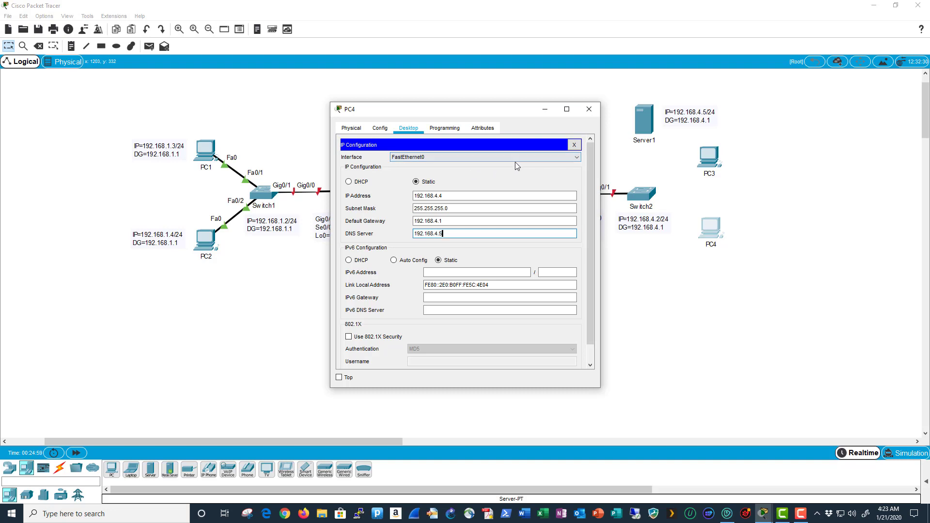
left_click(574, 145)
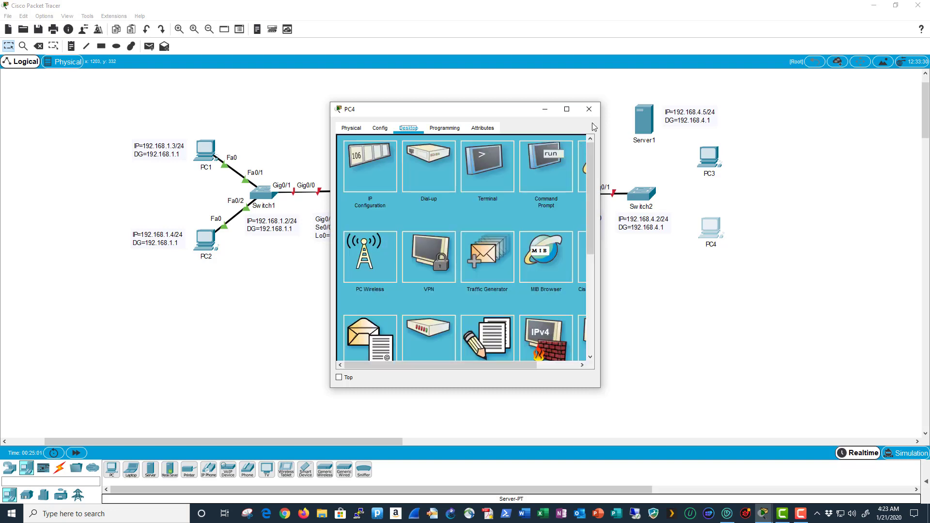
left_click(589, 109)
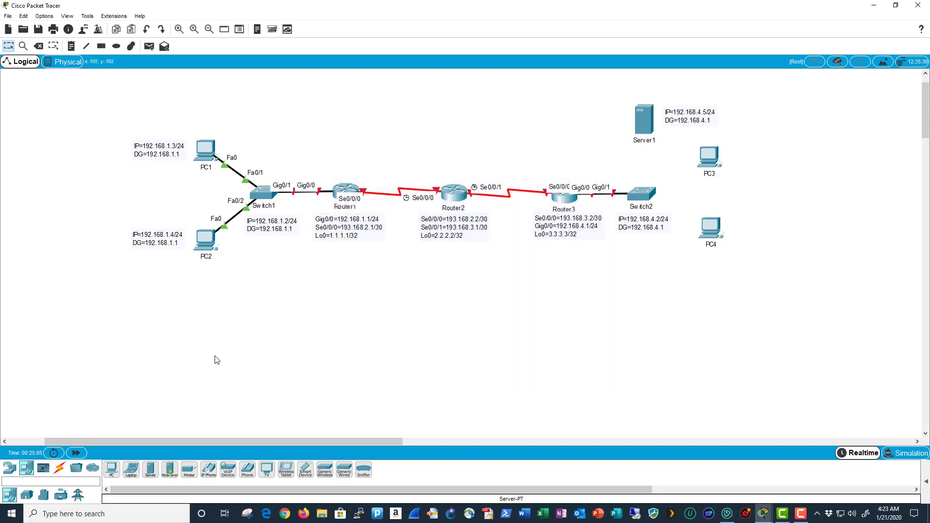
- Cable Switch2 Fa0/1 to PC3's FastEthernet0 with a copper straight-through cable
left_click(60, 468)
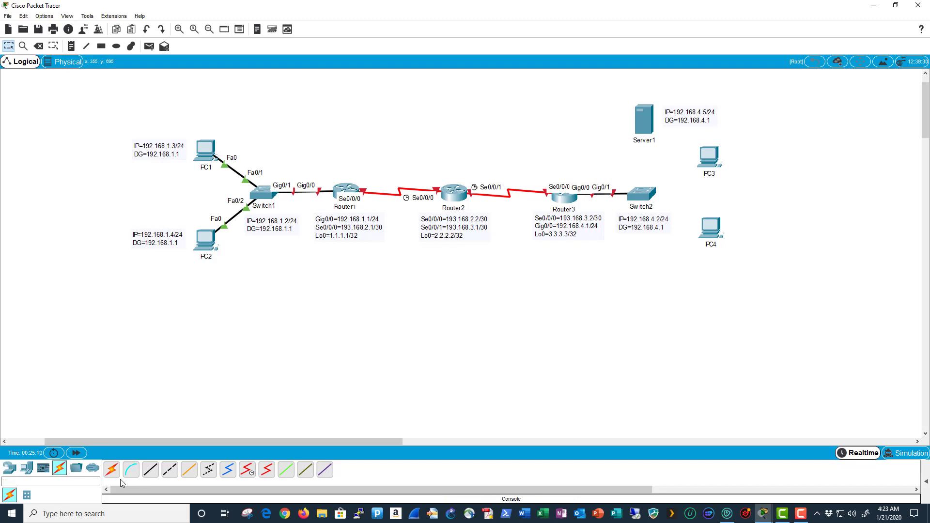
left_click(156, 473)
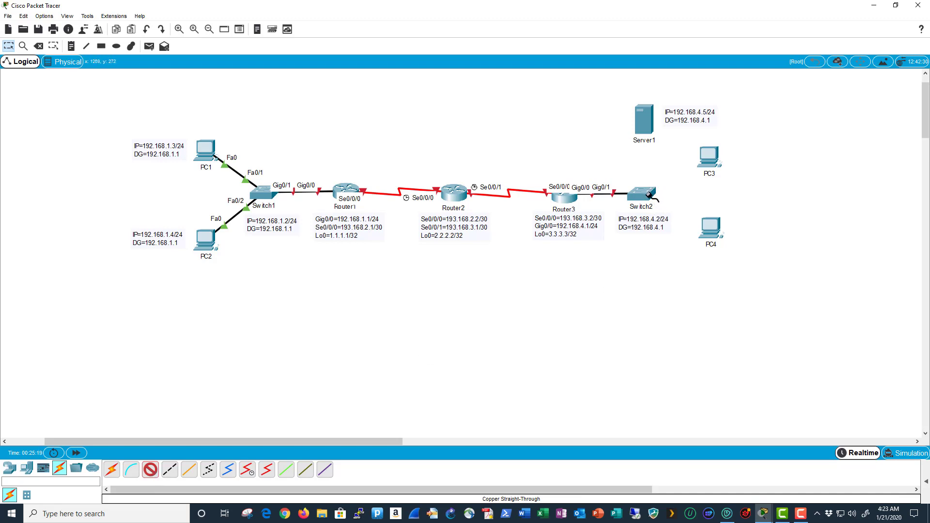
left_click(648, 196)
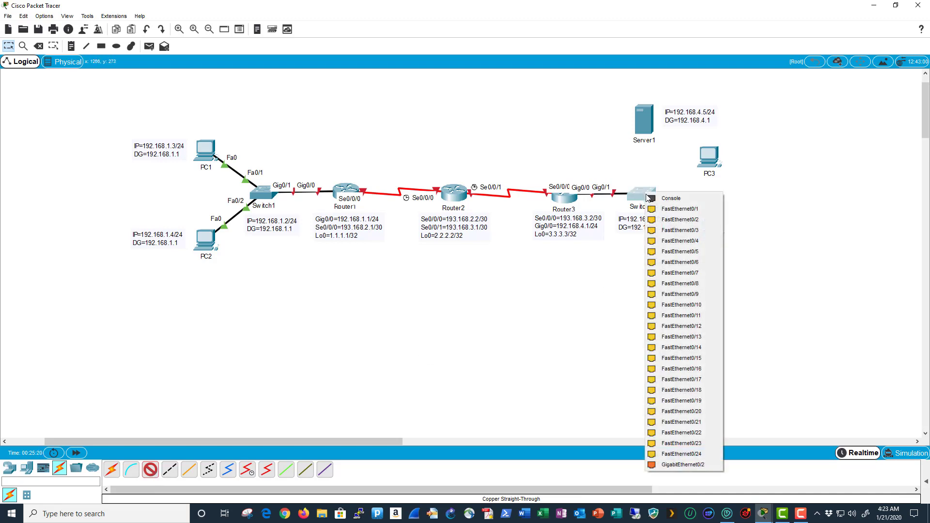
left_click(705, 212)
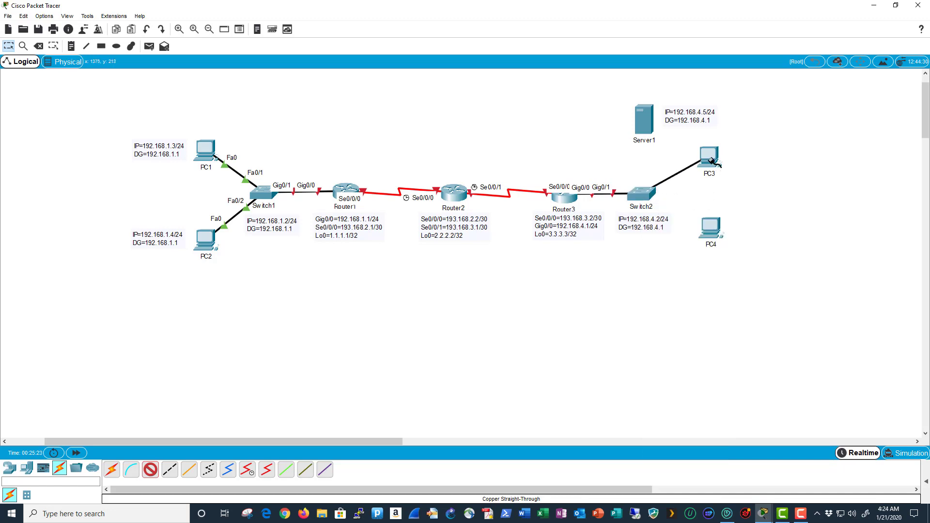
left_click(712, 162)
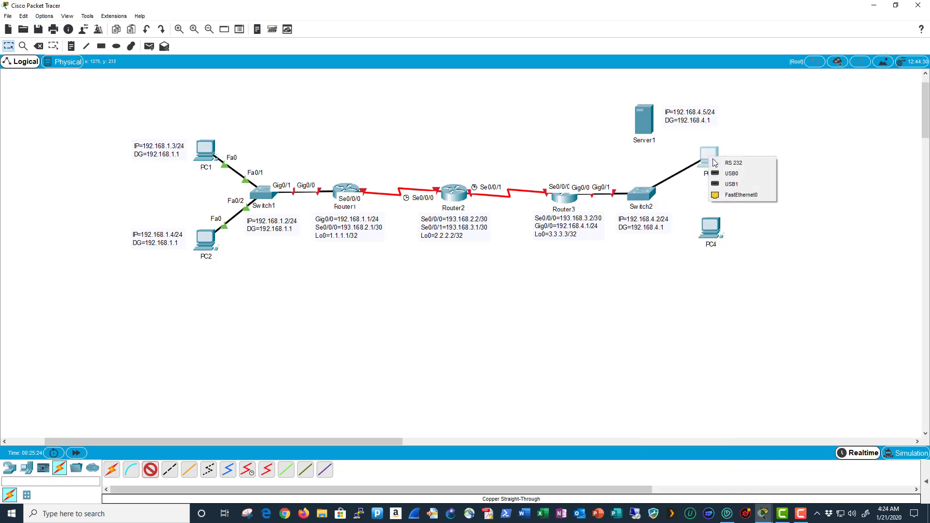
left_click(749, 196)
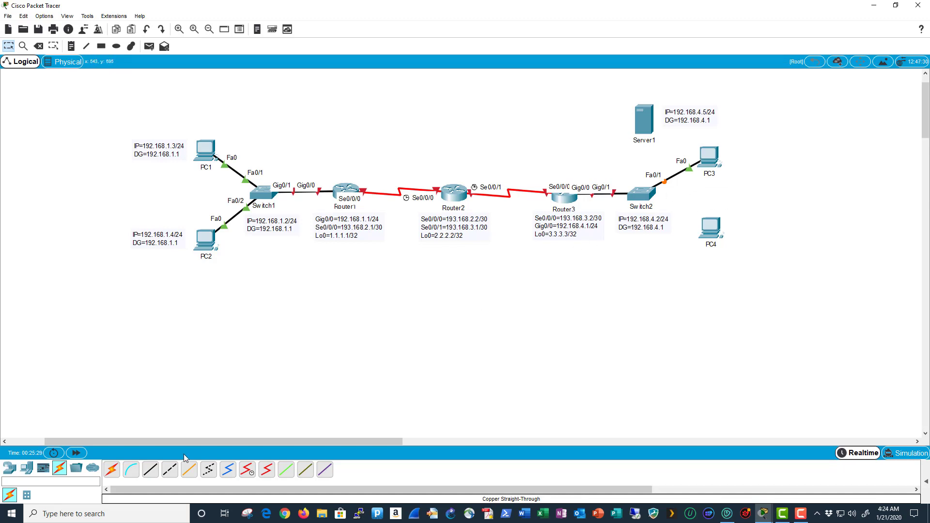
- Connect Switch2 Fa0/2 to PC4's FastEthernet0 with a copper straight-through cable
left_click(150, 470)
left_click(642, 193)
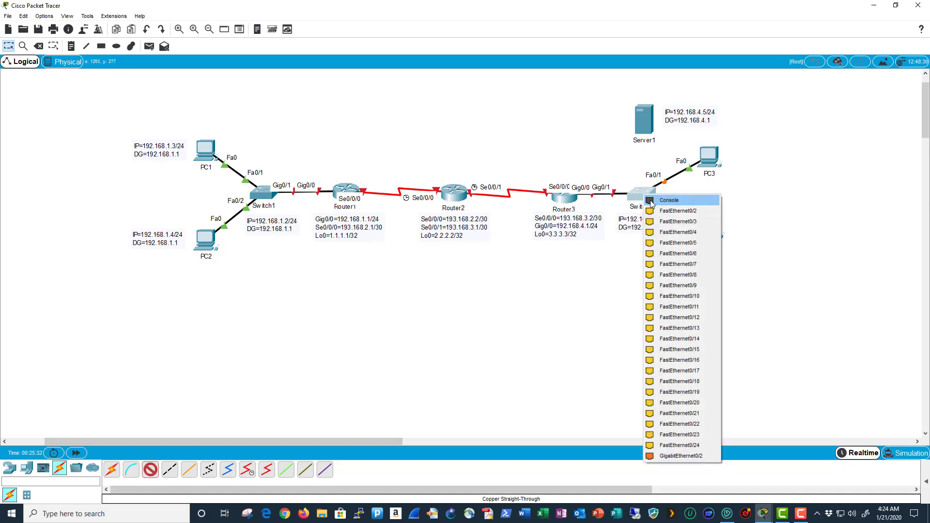
left_click(677, 212)
left_click(708, 227)
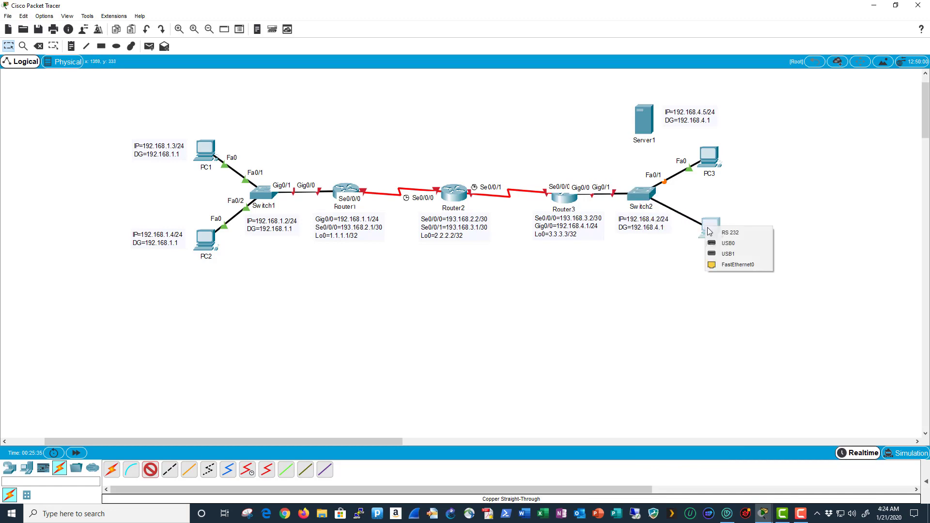
left_click(729, 265)
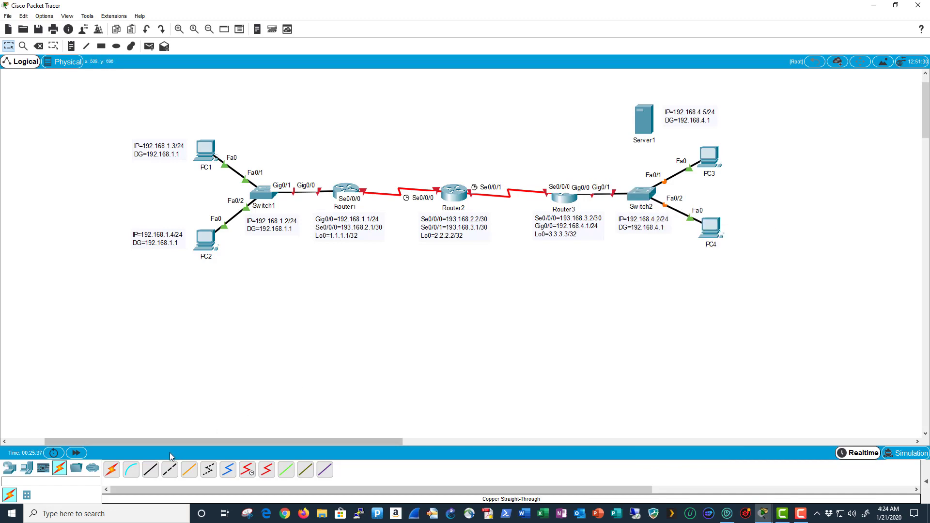
- Link Switch2 Fa0/3 to Server1's FastEthernet0 with a copper straight-through cable
left_click(150, 468)
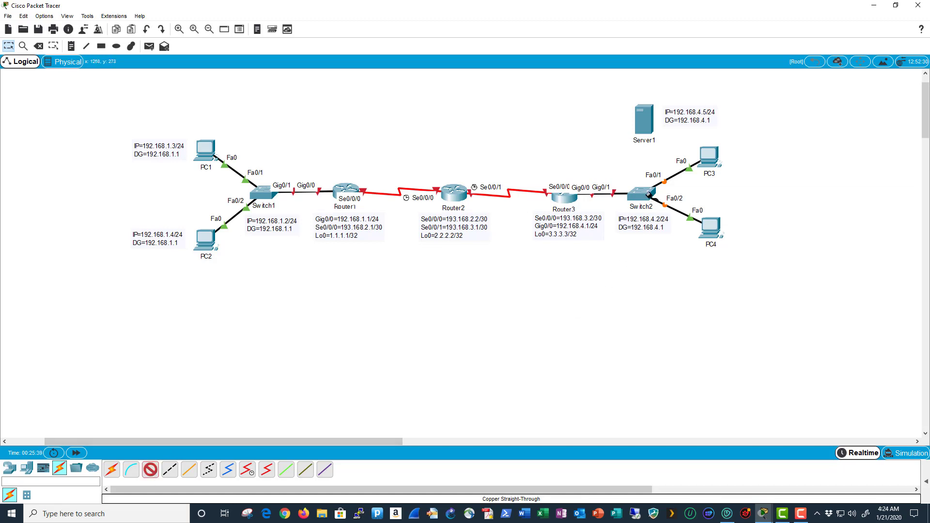
left_click(648, 194)
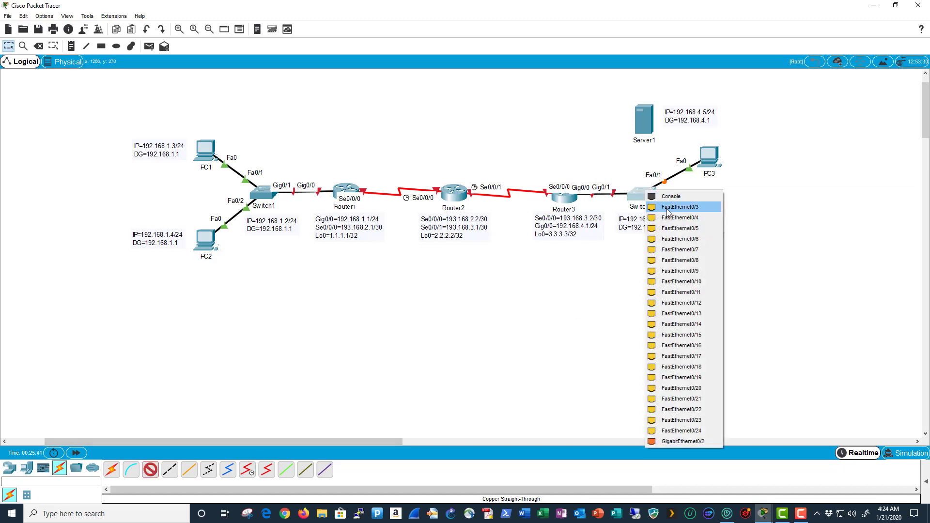
left_click(668, 208)
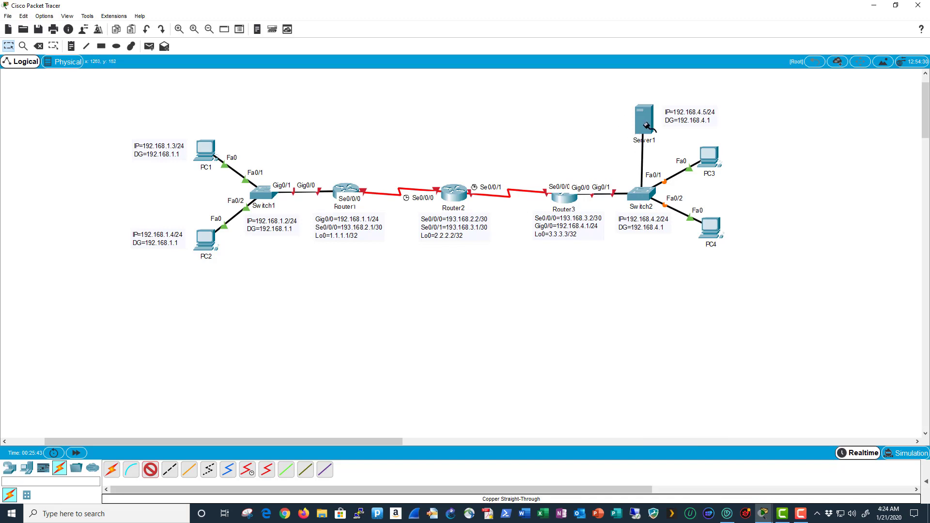
left_click(645, 125)
left_click(651, 128)
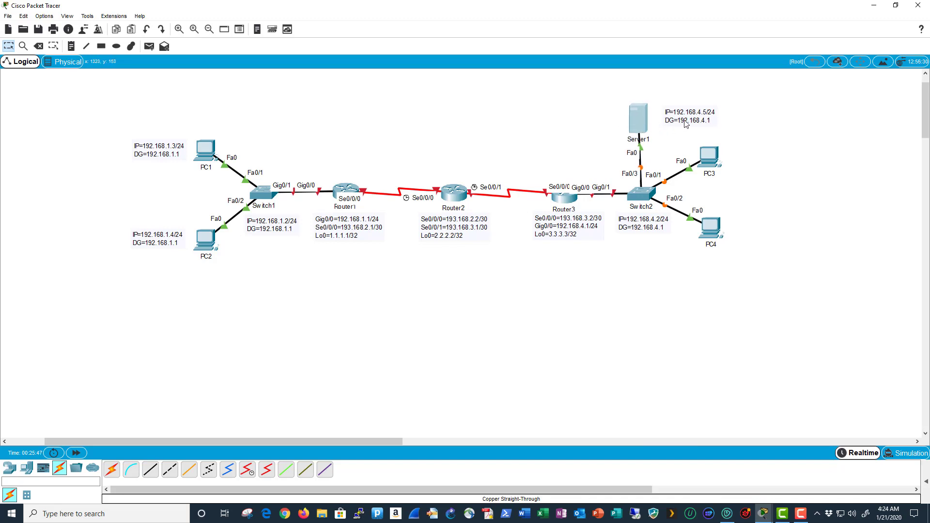
- Add a note beside PC3 reading IP=192.168.4.3/24 and DG=192.168.4.1
key("n")
left_click(736, 154)
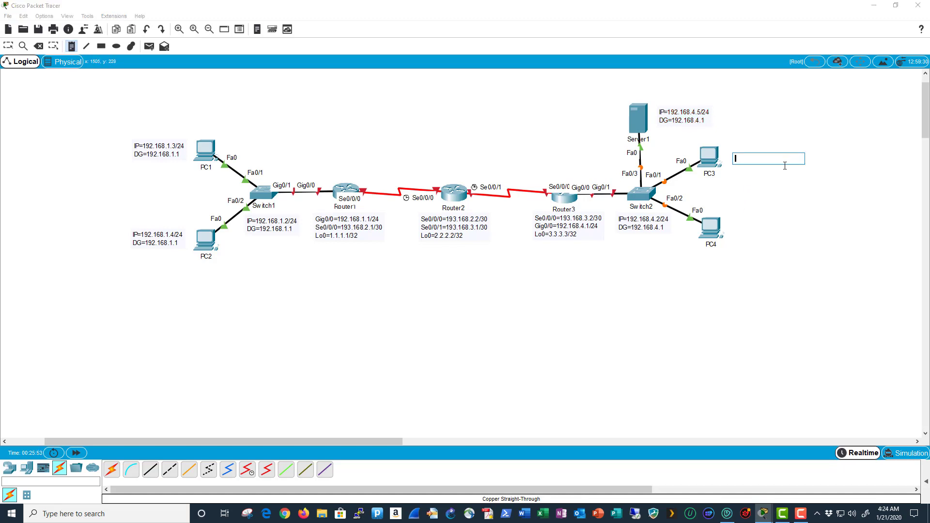
type("IP=192.168.4.3/24")
key("Return")
type("DG")
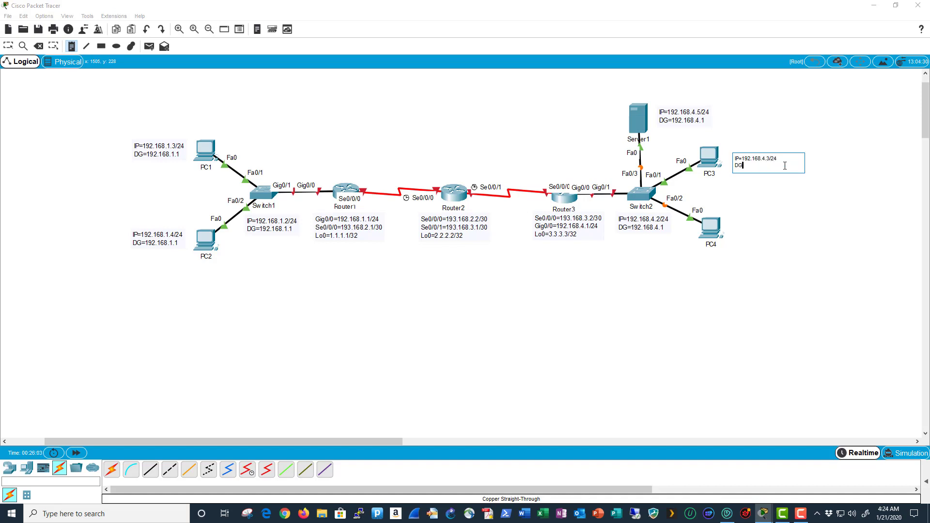
type("=192.168.4.1")
- Add a note beside PC4 reading IP=192.168.4.4/24 and DG=192.168.4.1
left_click(739, 228)
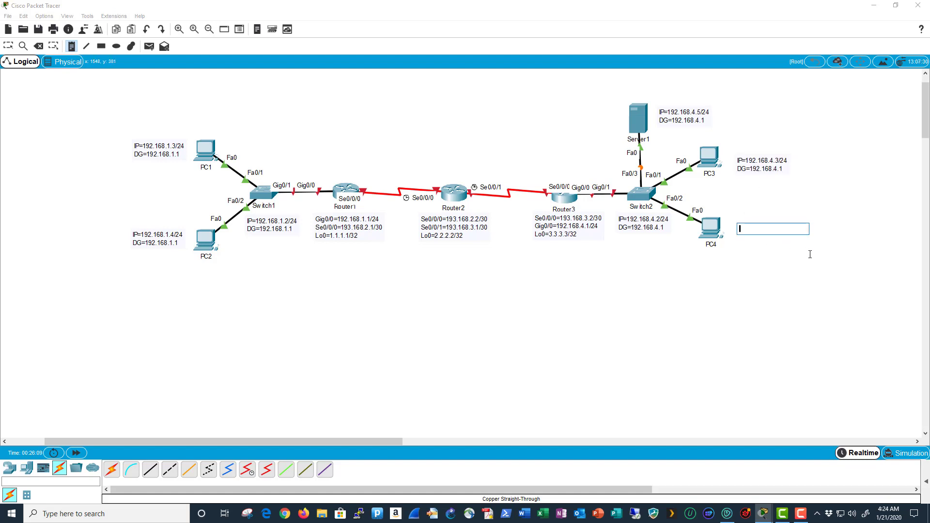
type("IP")
type("=192")
type(".167")
type("8")
type(".4")
type(".")
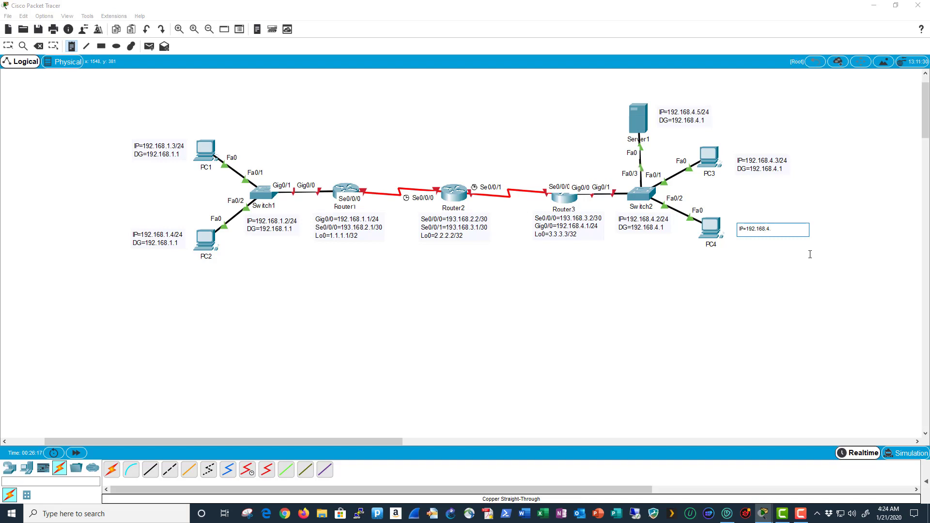
type("4/24")
key("Return")
type("DG=192.168.4.1")
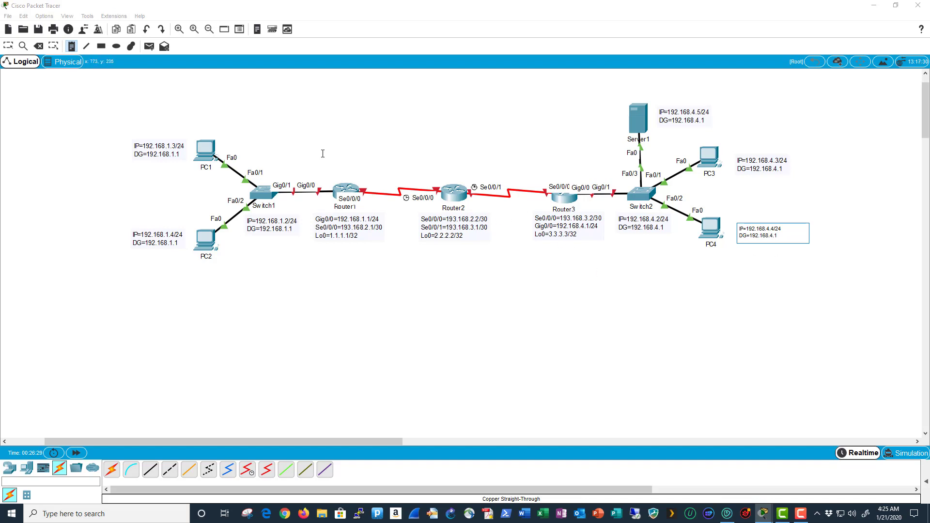
- Finish the PC4 note, discard the stray empty note, and nudge both PC notes closer
left_click(456, 273)
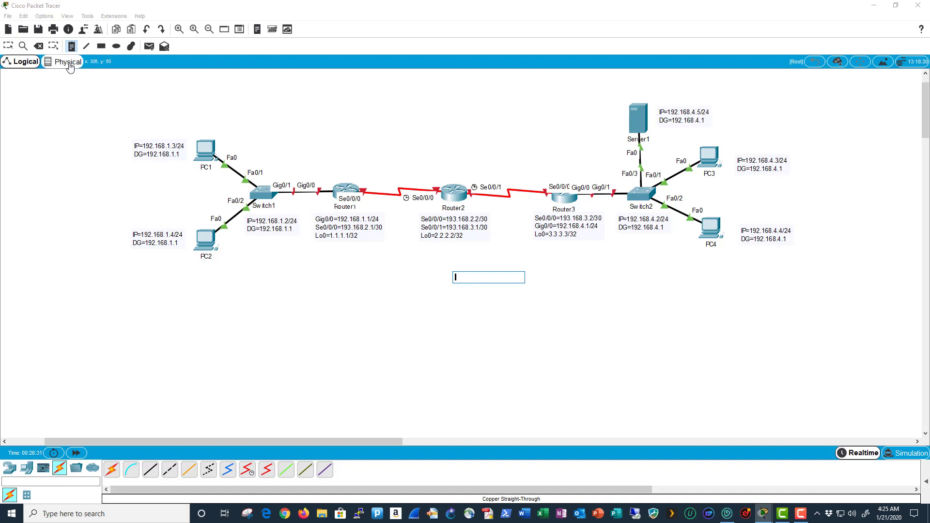
left_click(9, 47)
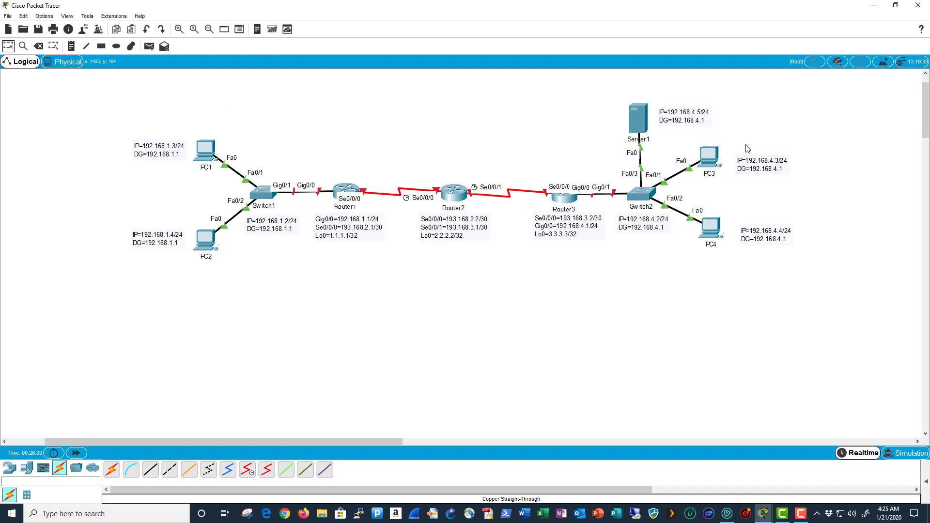
left_click_drag(756, 168, 748, 160)
left_click_drag(759, 235, 748, 225)
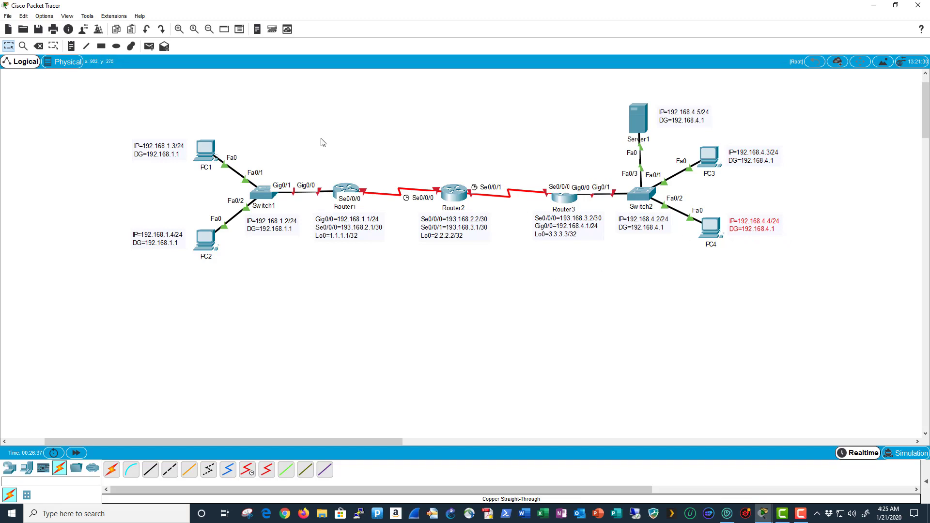
- Zoom in twice, select the whole diagram and move it lower on the canvas
left_click(179, 30)
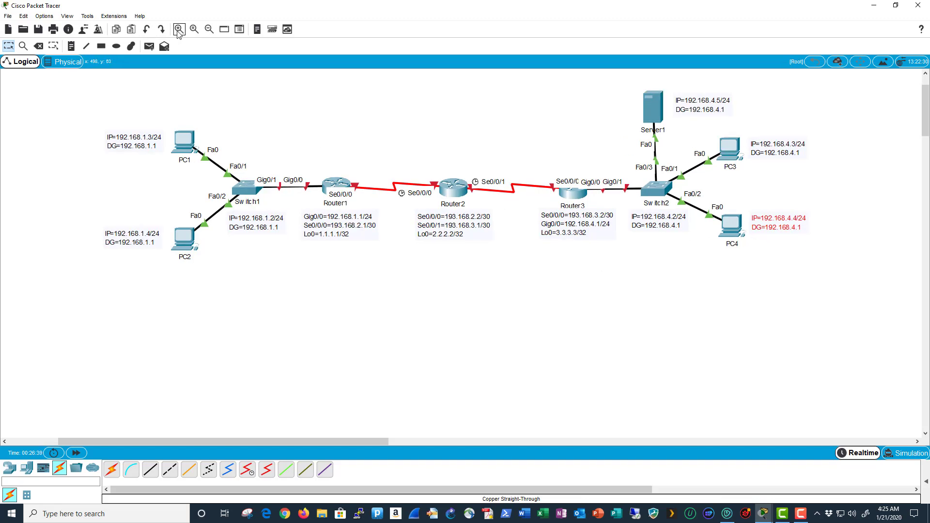
left_click(178, 30)
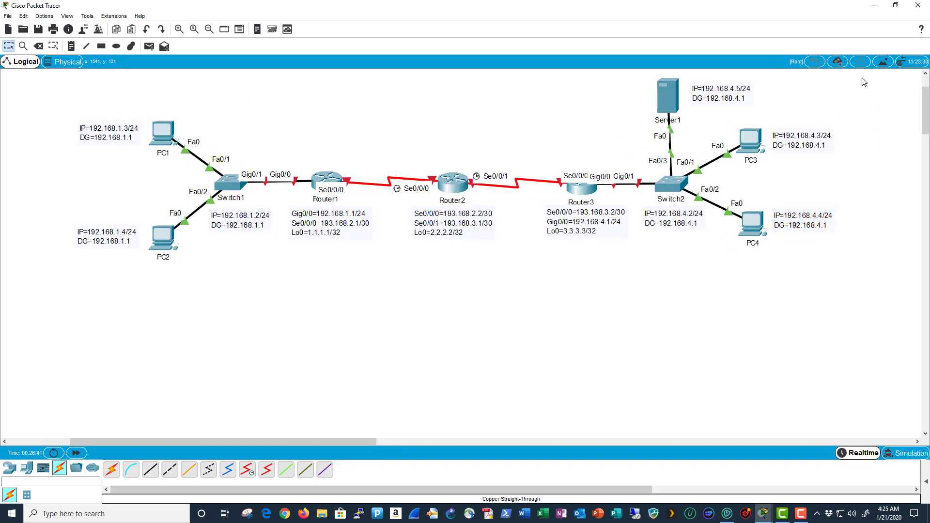
left_click_drag(862, 77, 33, 314)
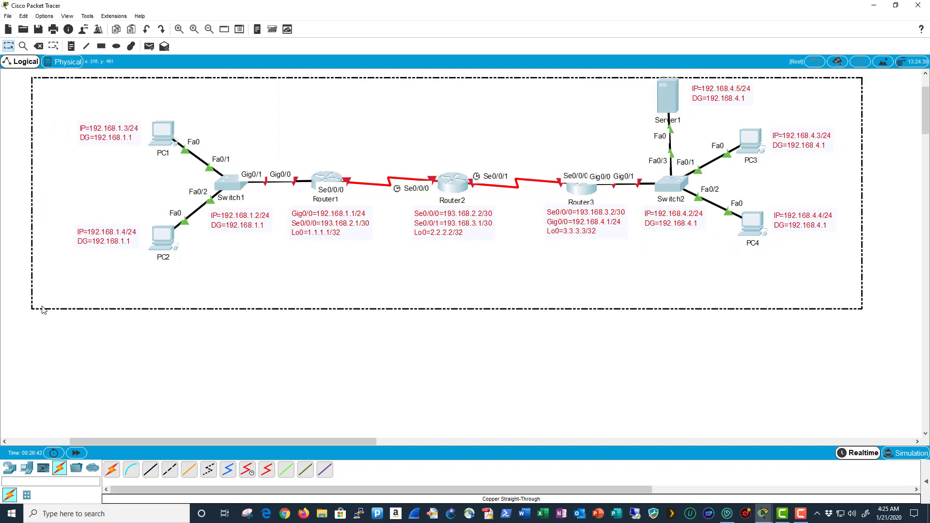
left_click_drag(455, 188, 466, 223)
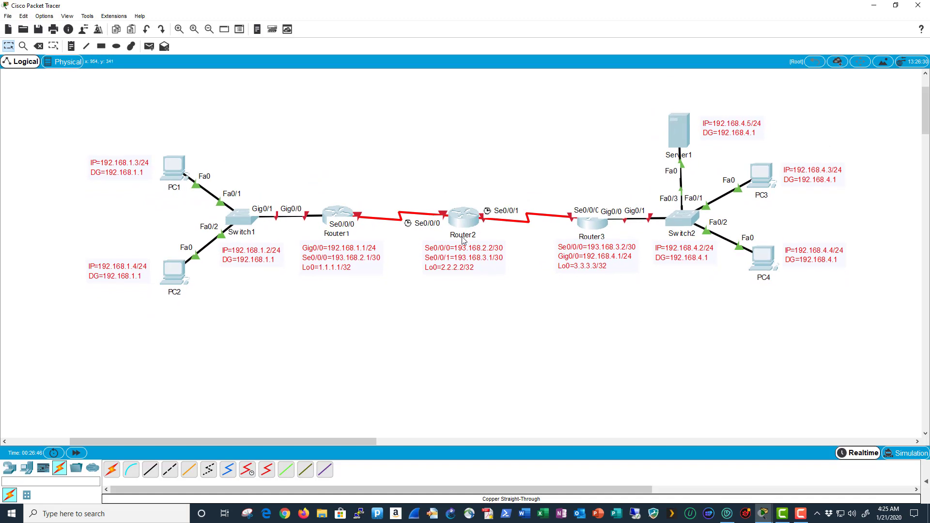